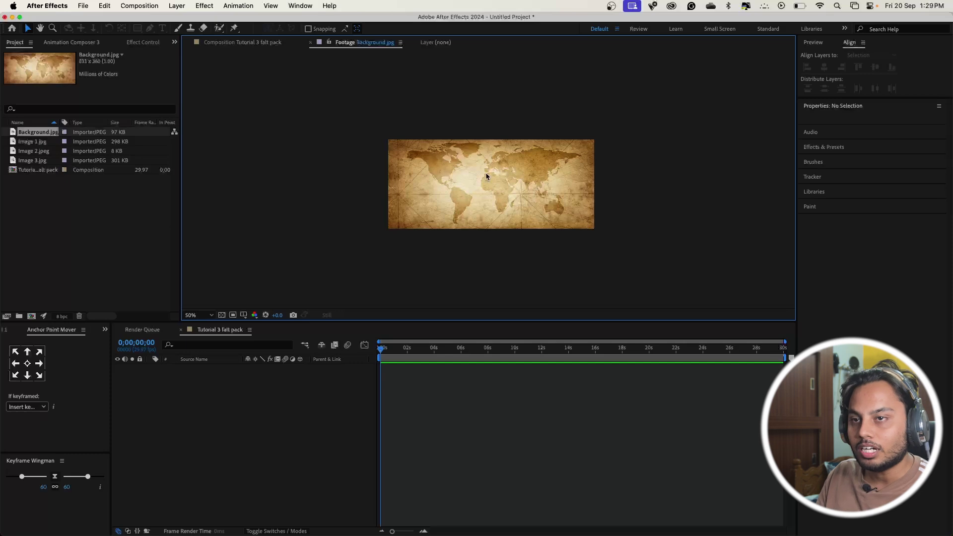
- Delete the imported image footage and create an HD 1920x1080, 29.97 fps composition named Timeline animation with a black background
key(Delete)
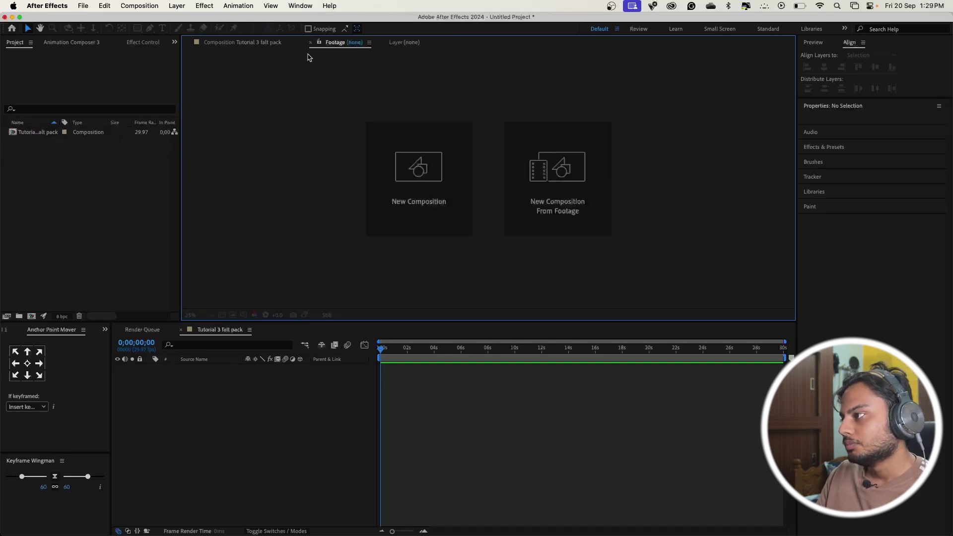
click(417, 226)
click(417, 227)
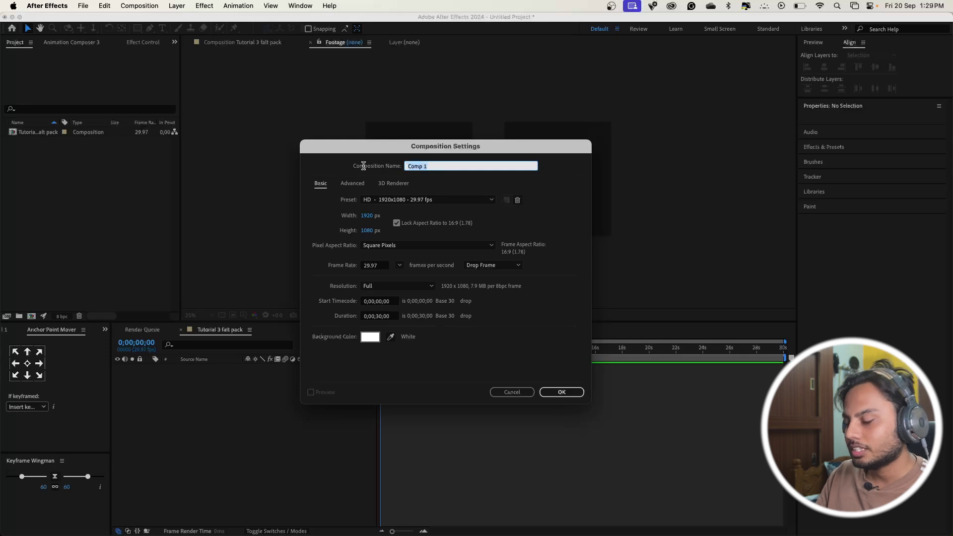
text(Timeline animation)
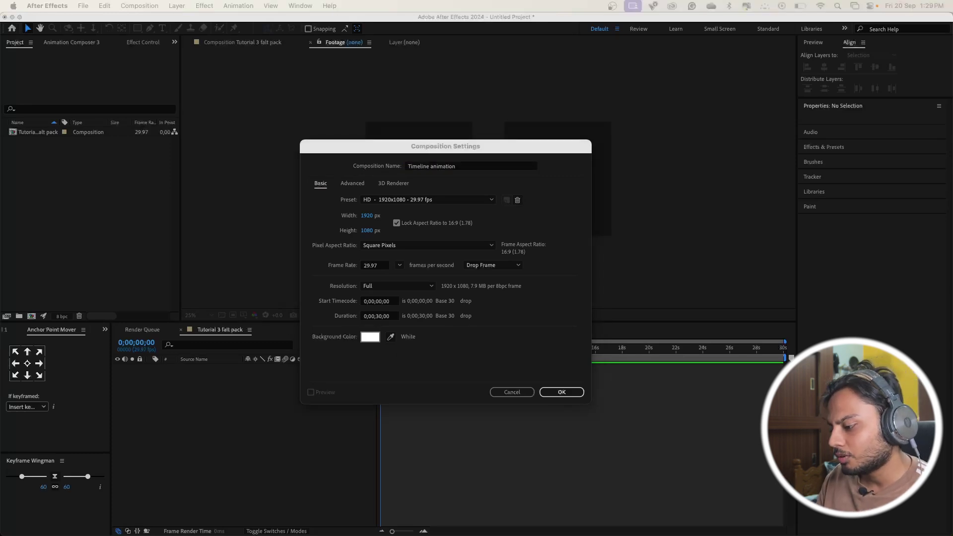
click(370, 337)
drag(674, 311, 642, 217)
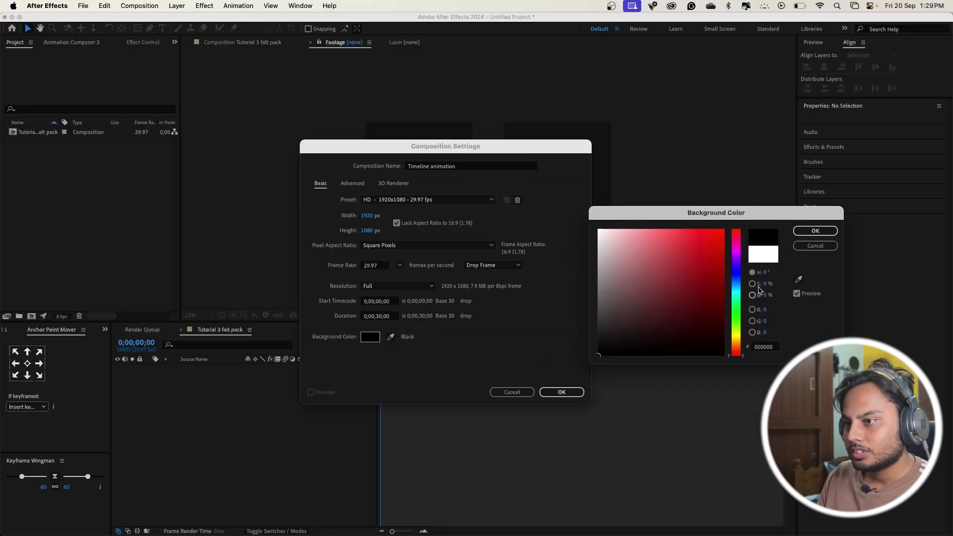
click(815, 231)
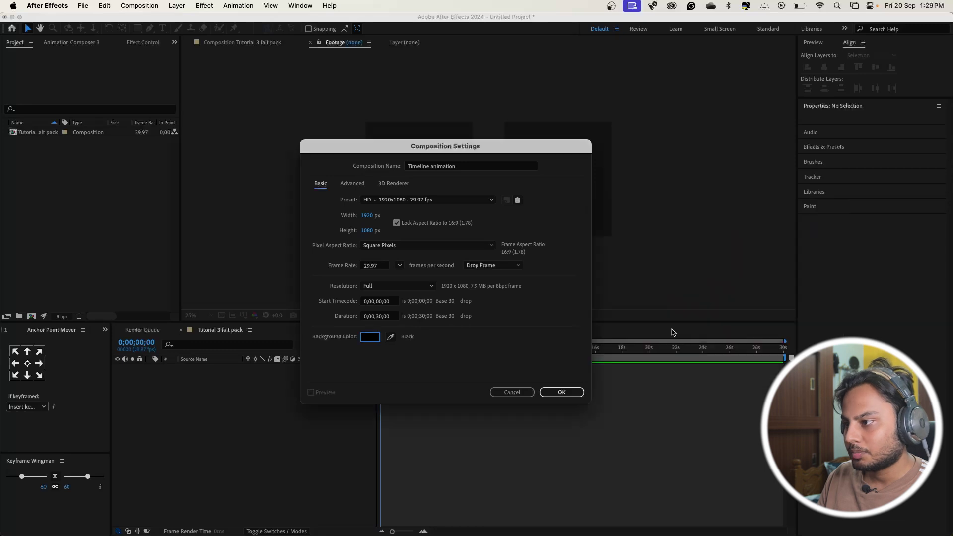
click(562, 393)
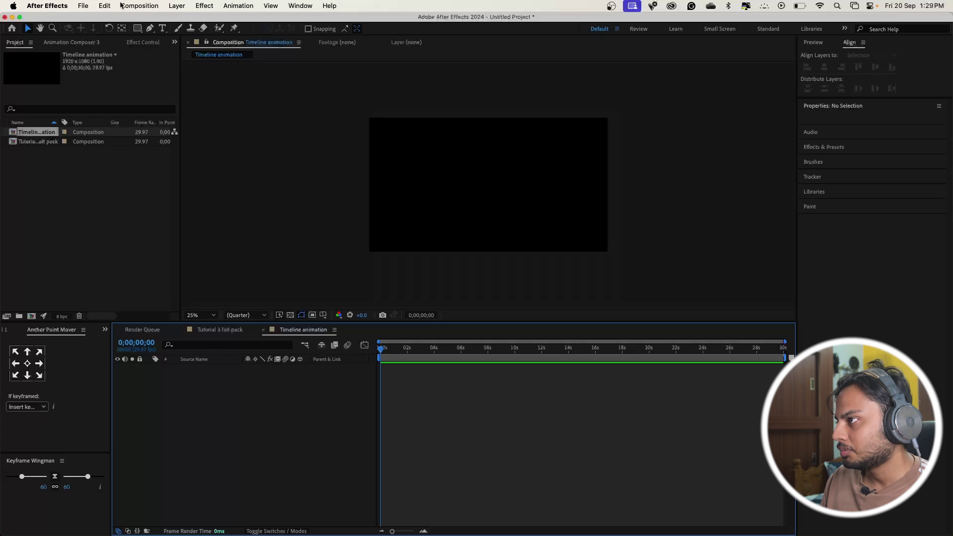
- Open the settings of the Timeline animation composition
click(137, 5)
click(156, 37)
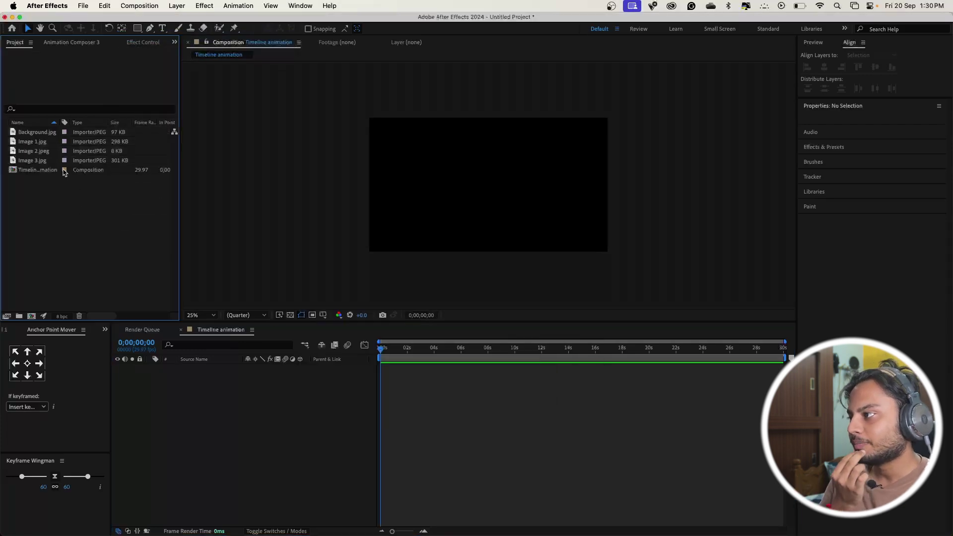
- Add Background.jpg as a layer in the Timeline animation composition and scale it to 302% to fill the frame height
click(46, 149)
click(393, 418)
click(40, 133)
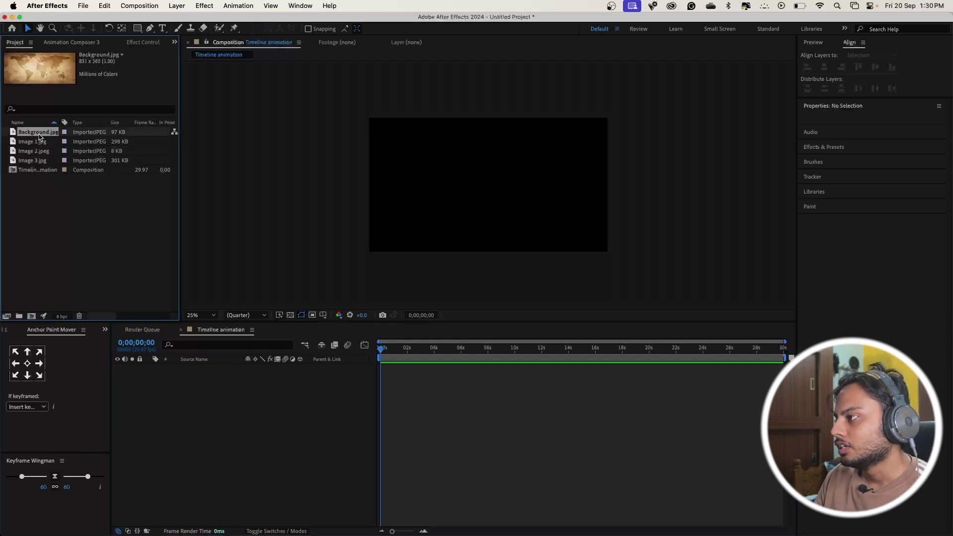
drag(48, 135, 341, 423)
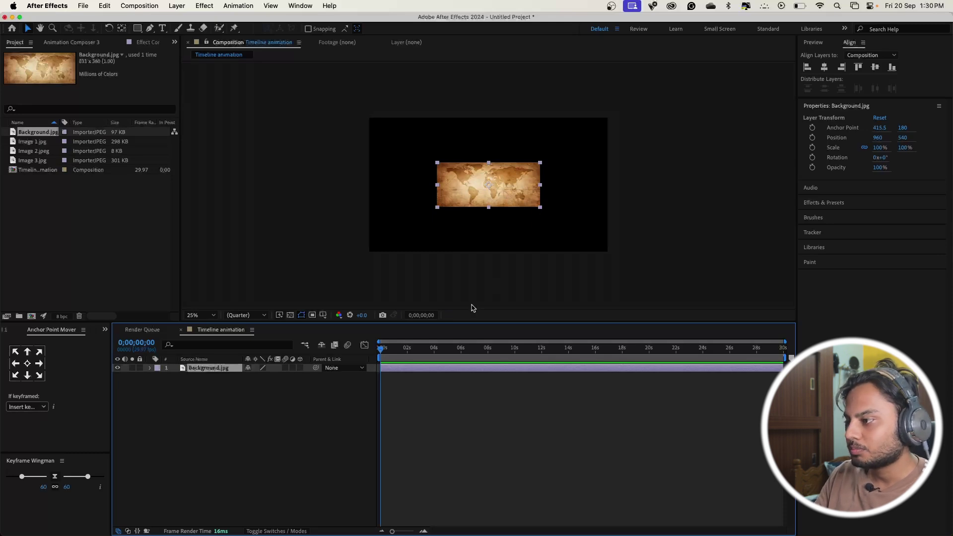
key(s)
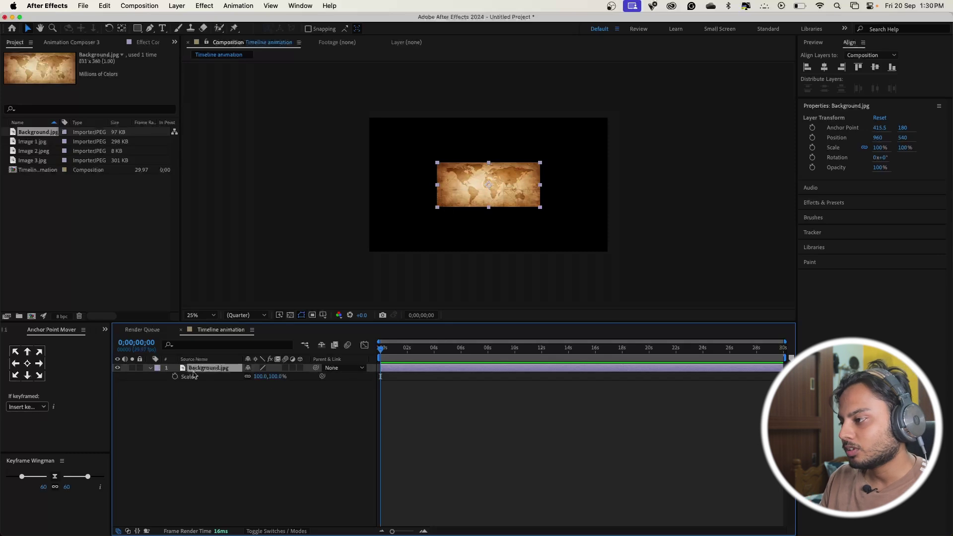
drag(259, 376, 367, 384)
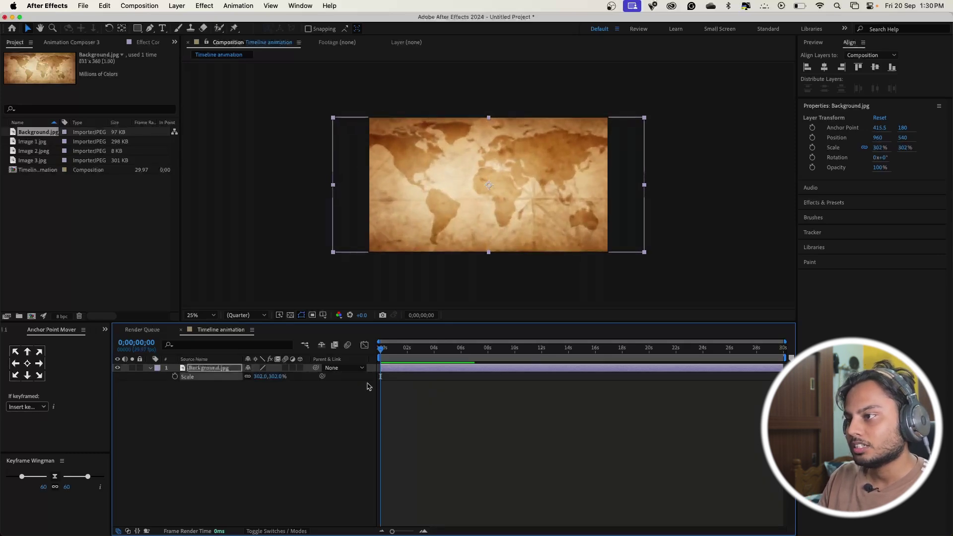
click(738, 501)
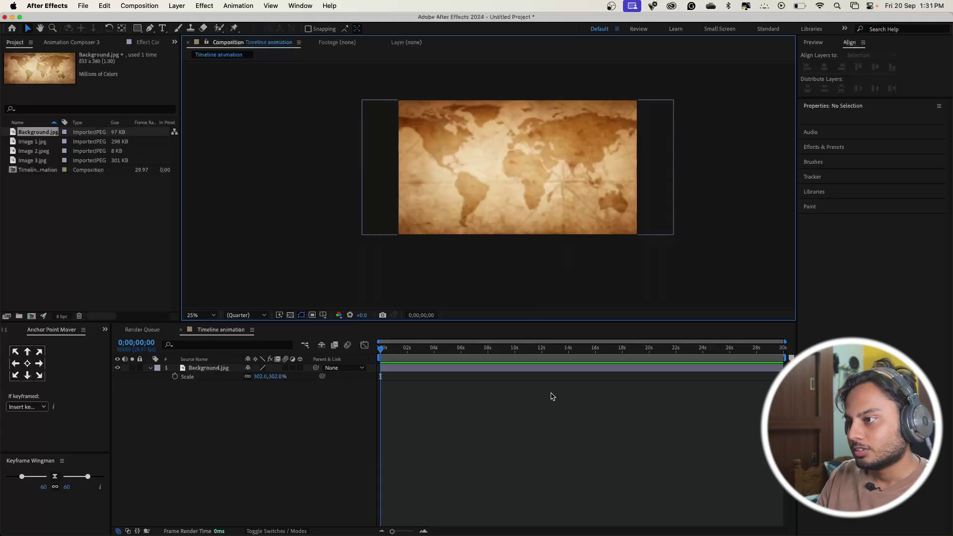
key(ctrl+Up)
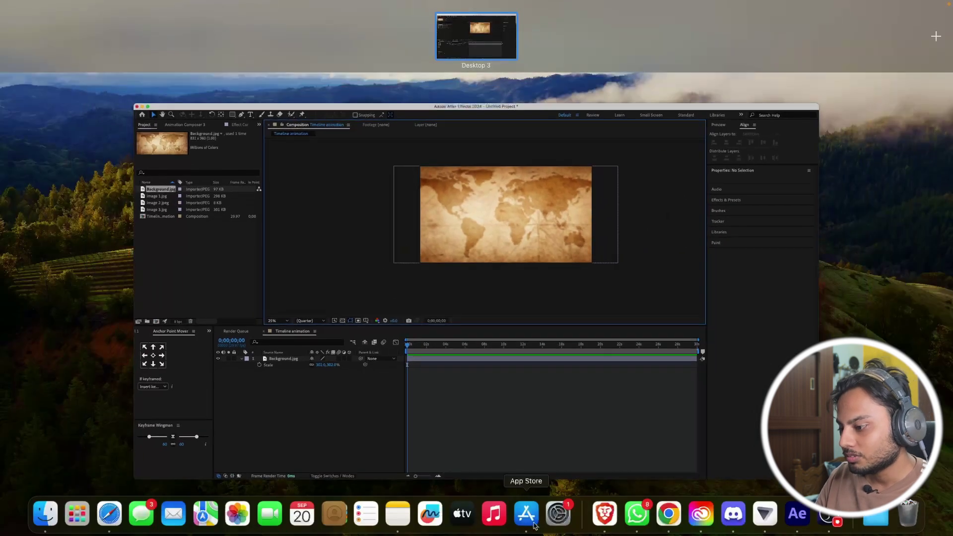
key(ctrl+Up)
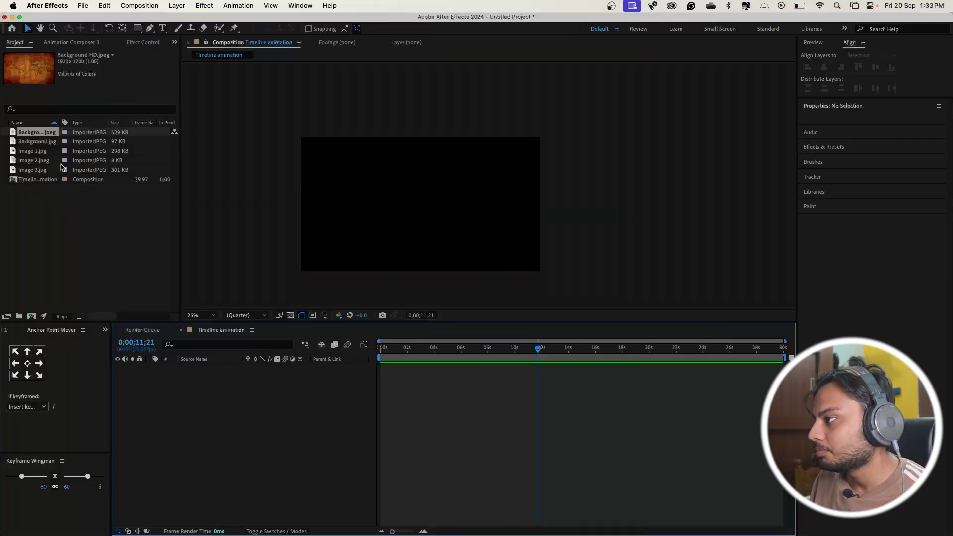
- Add Background HD.jpeg as a layer in the composition and fit the preview to the viewer at Full resolution
drag(45, 133, 300, 433)
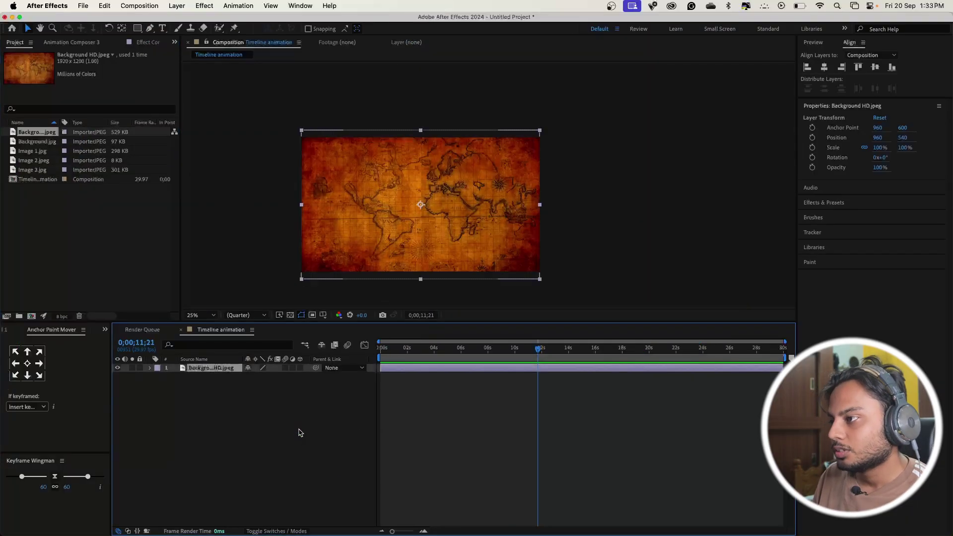
click(204, 316)
click(199, 325)
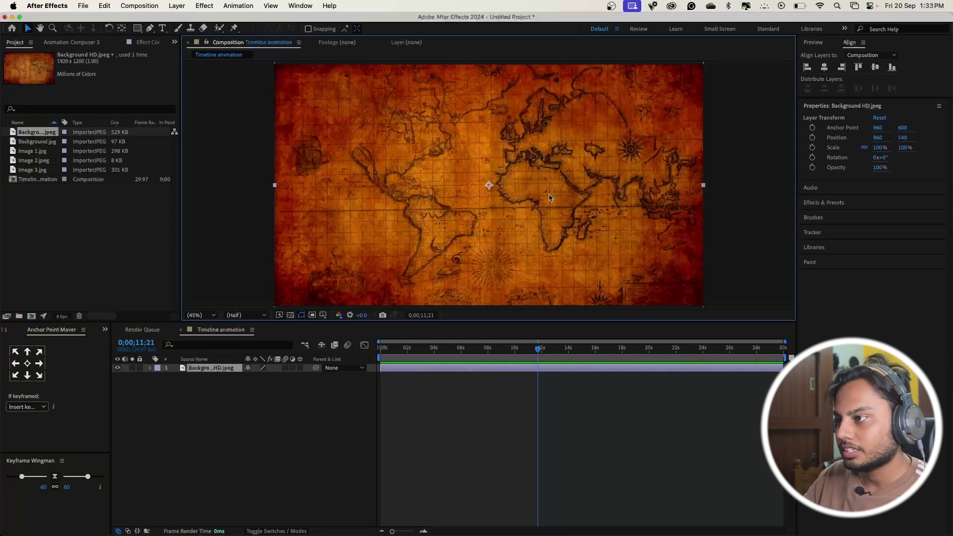
click(244, 315)
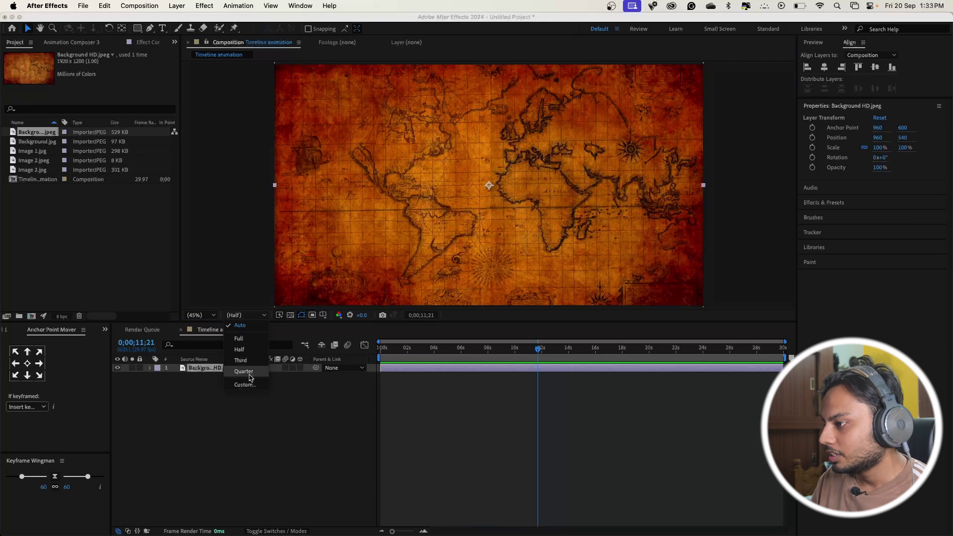
click(246, 341)
click(494, 402)
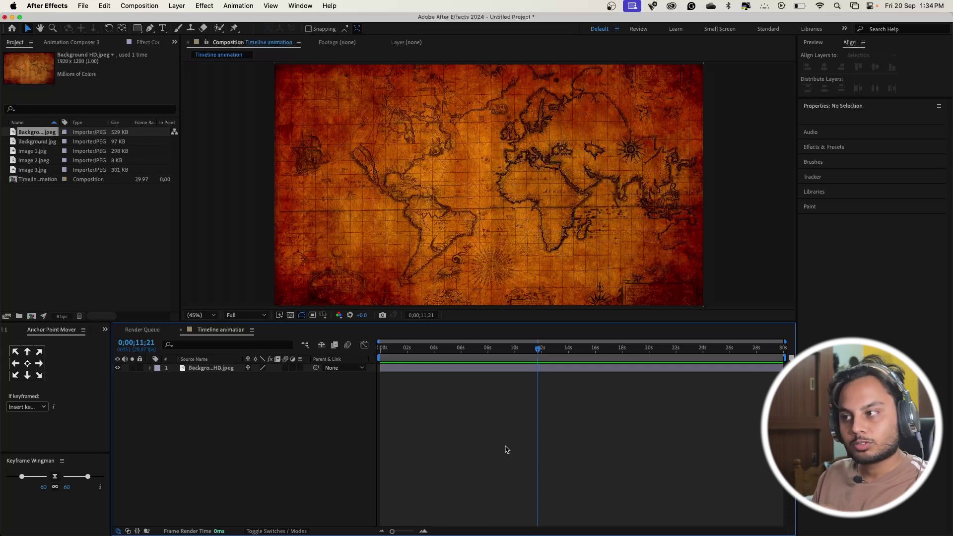
- Apply the Tint effect to the Background HD.jpeg layer
click(451, 368)
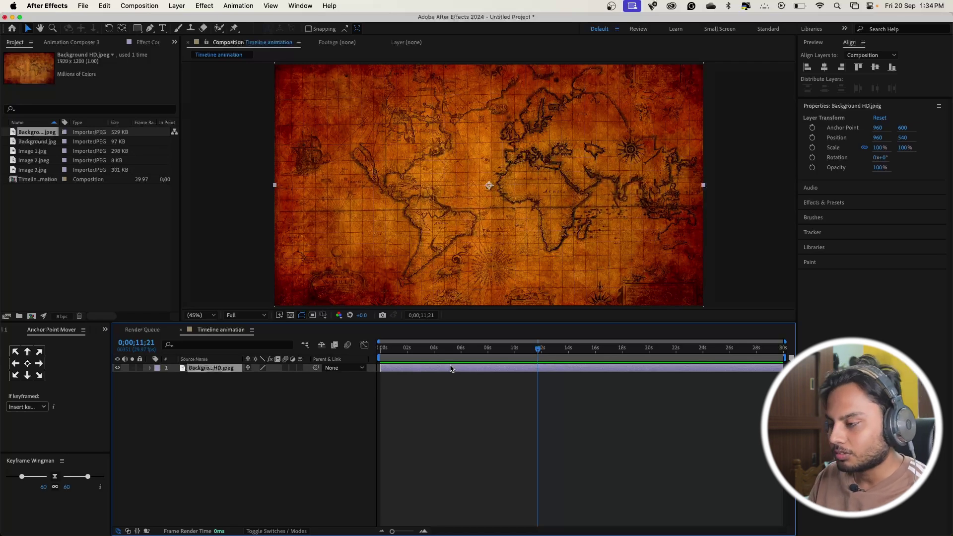
key(ctrl+space)
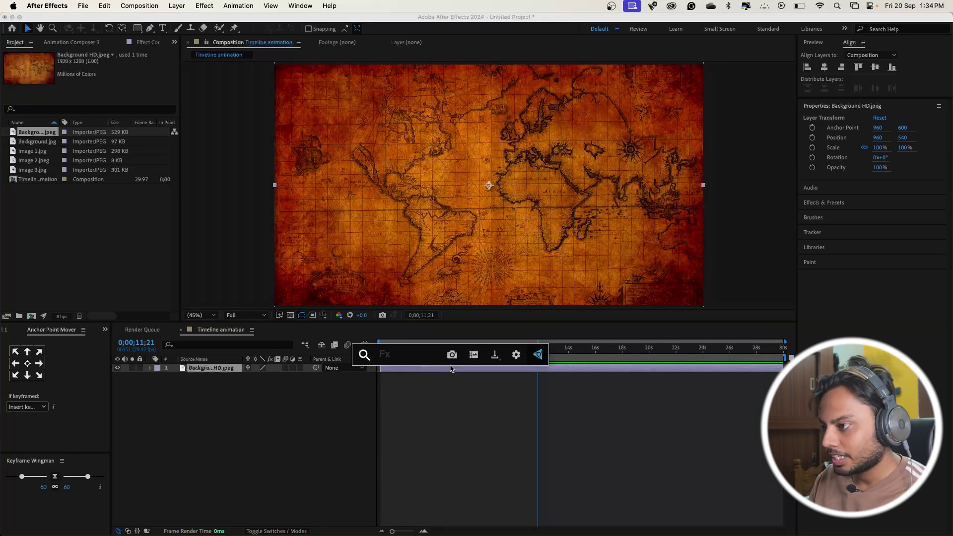
text(tint)
key(Return)
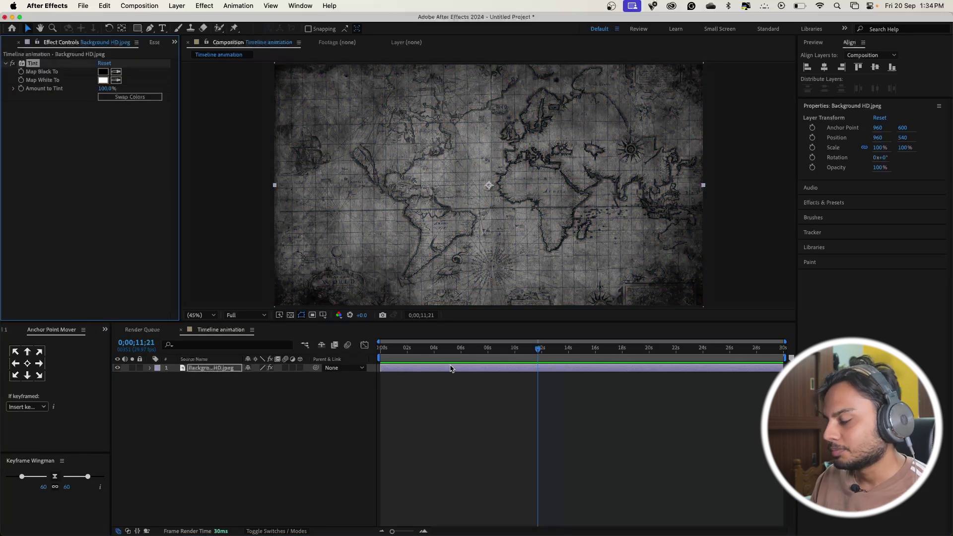
- Try swapping the Tint effect's black and white colors and mapping black to dark gray 313131
click(127, 97)
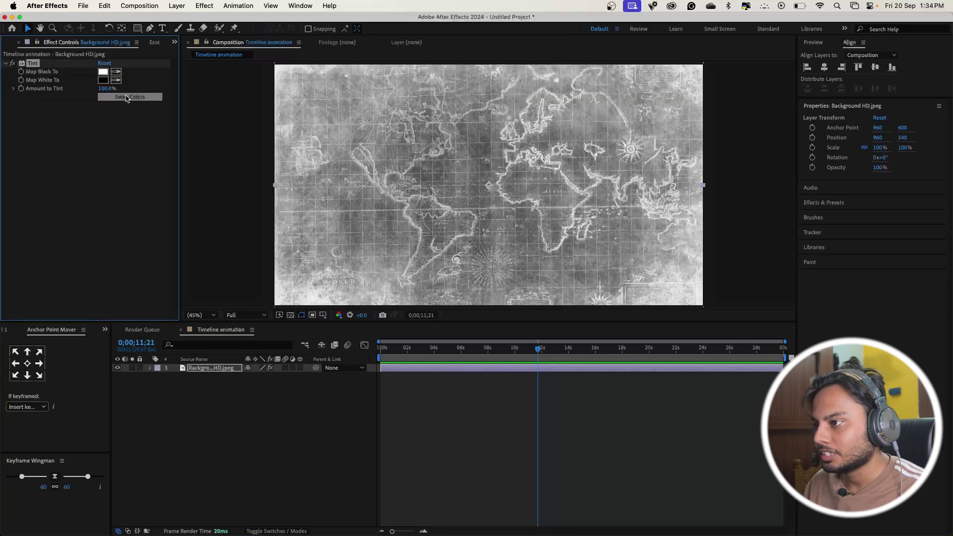
click(129, 98)
click(129, 101)
click(128, 102)
click(129, 102)
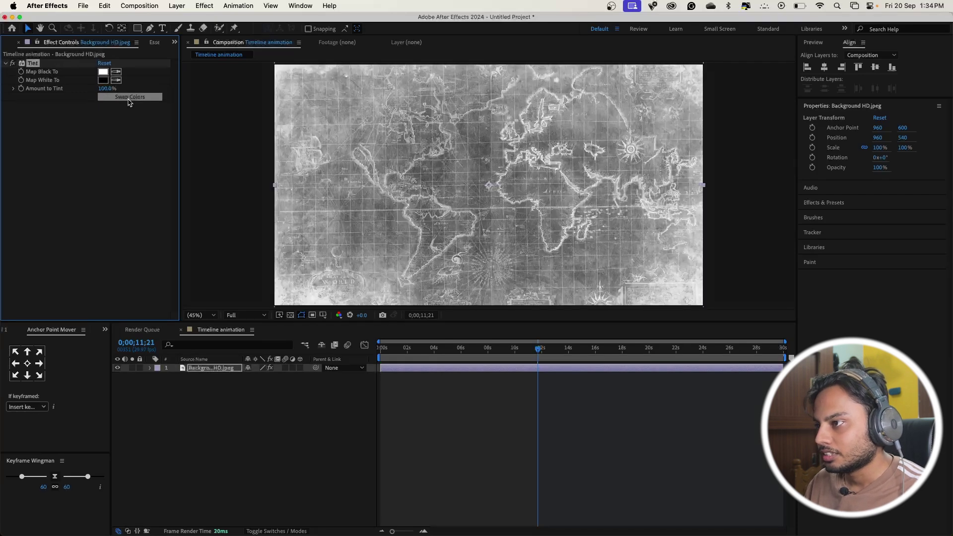
click(102, 73)
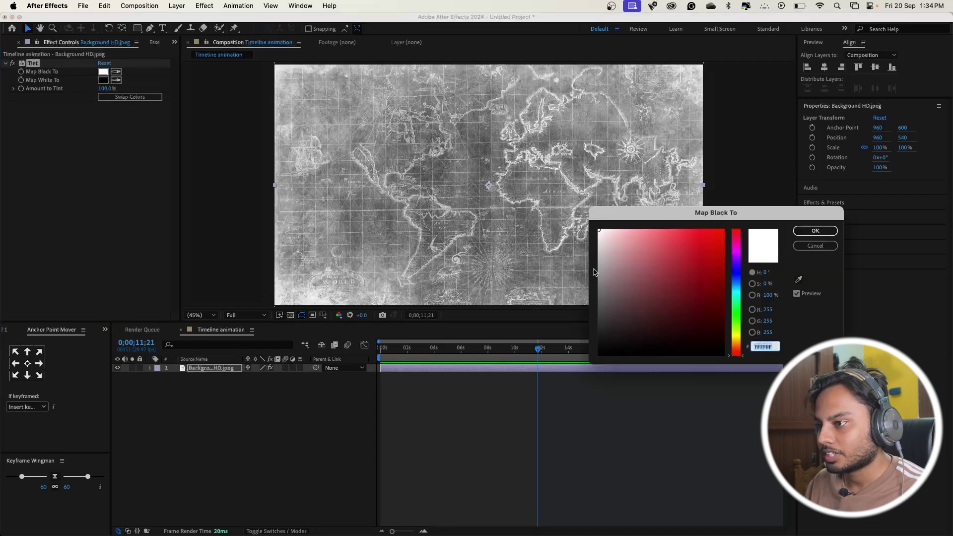
drag(609, 310, 591, 331)
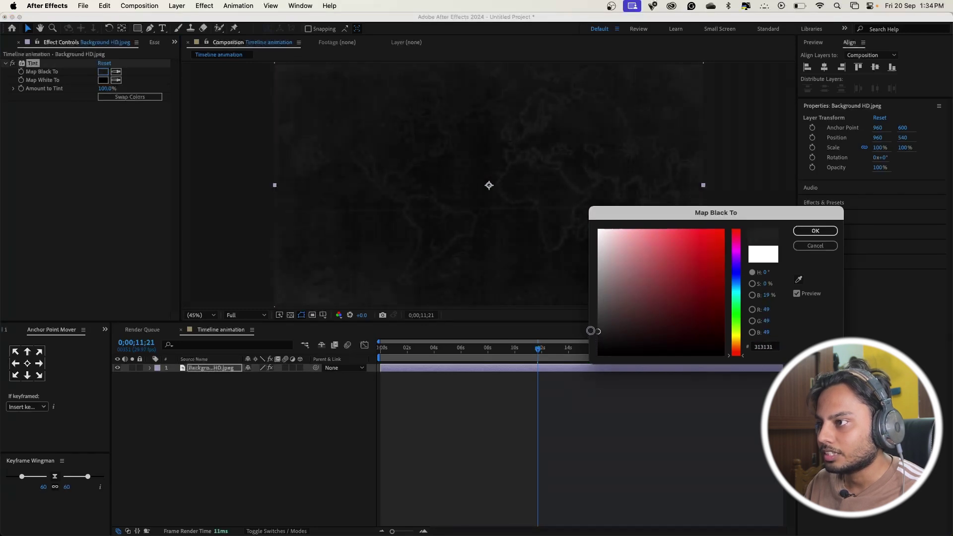
click(817, 246)
click(117, 98)
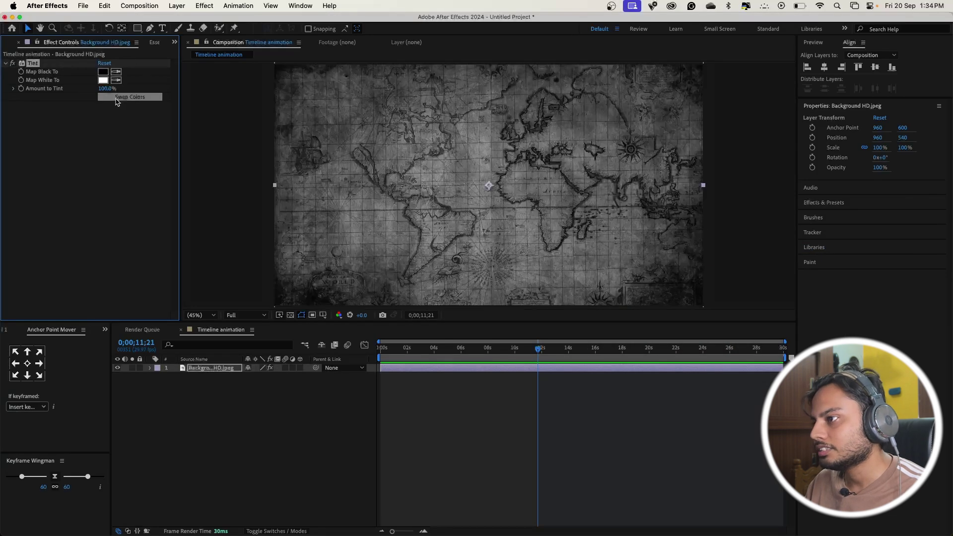
- Keep the Tint effect's Map Black To color black and set Map White To to a very dark gray
click(103, 72)
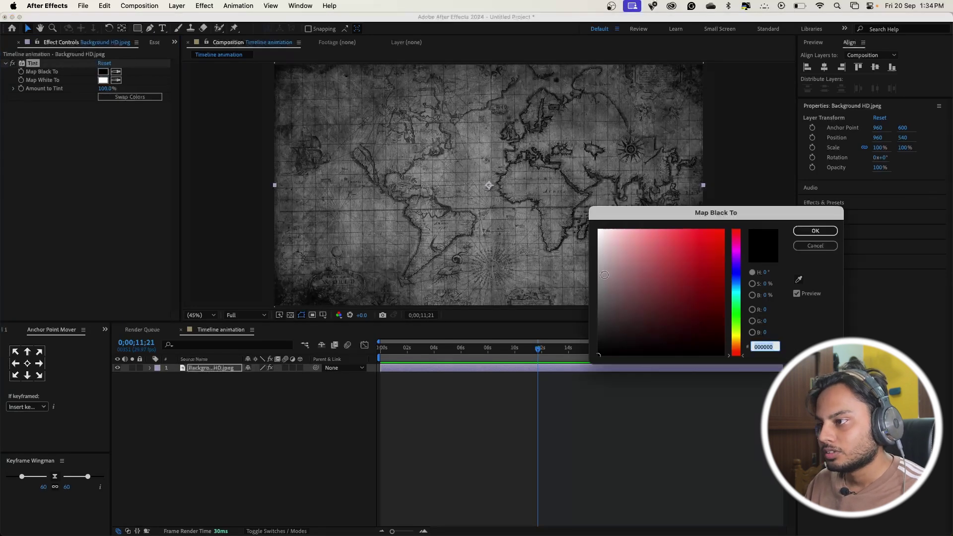
click(816, 231)
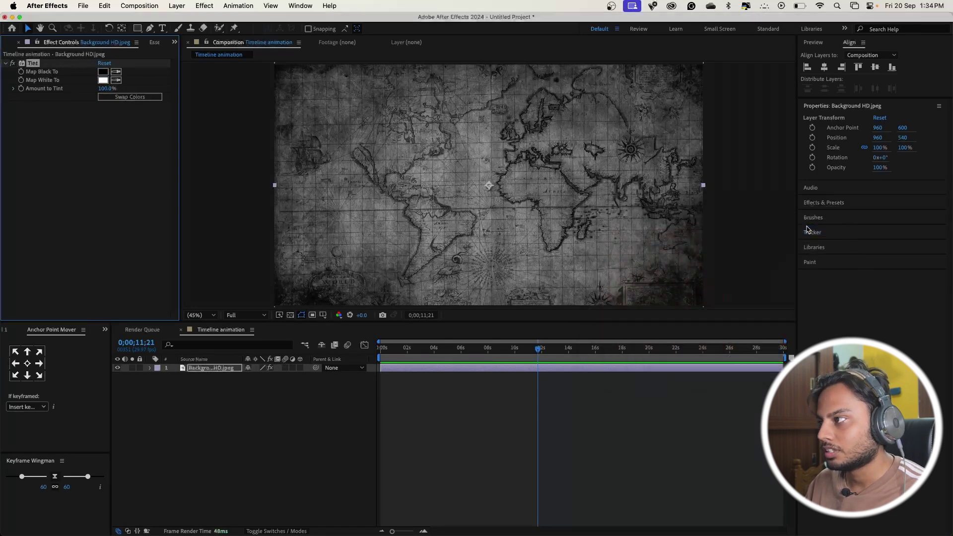
click(103, 80)
drag(614, 325, 569, 331)
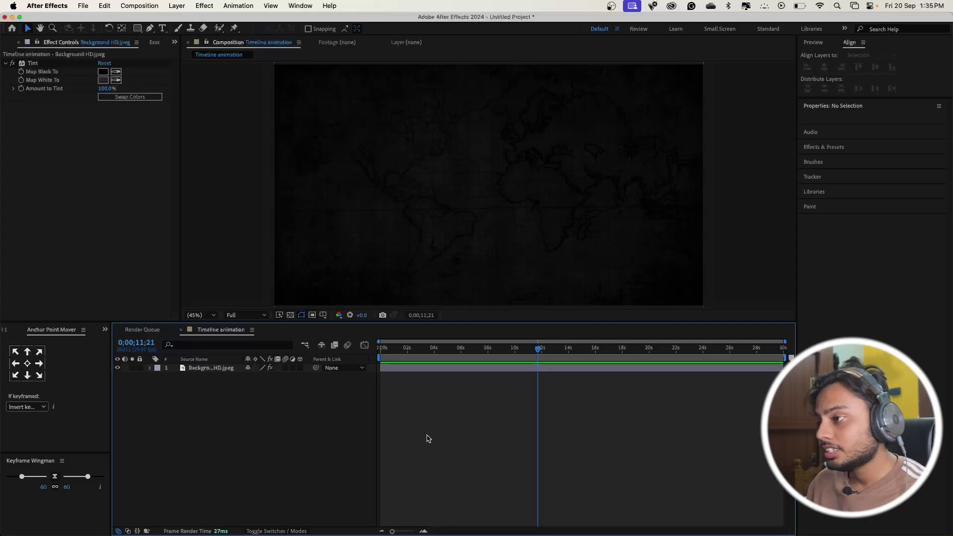
- Create an adjustment layer above the Background HD.jpeg layer and apply the Gradient Ramp effect to it
right_click(273, 394)
mouse_move(309, 403)
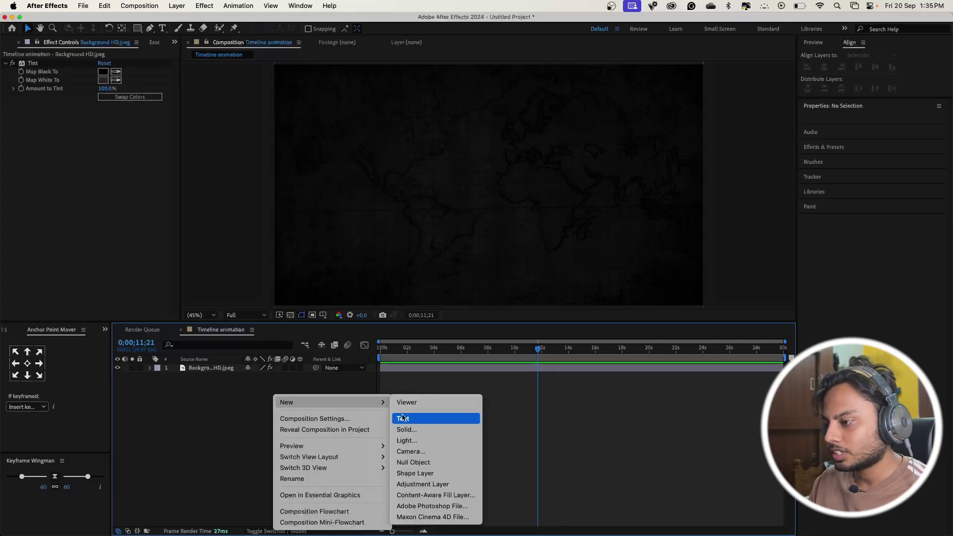
click(422, 484)
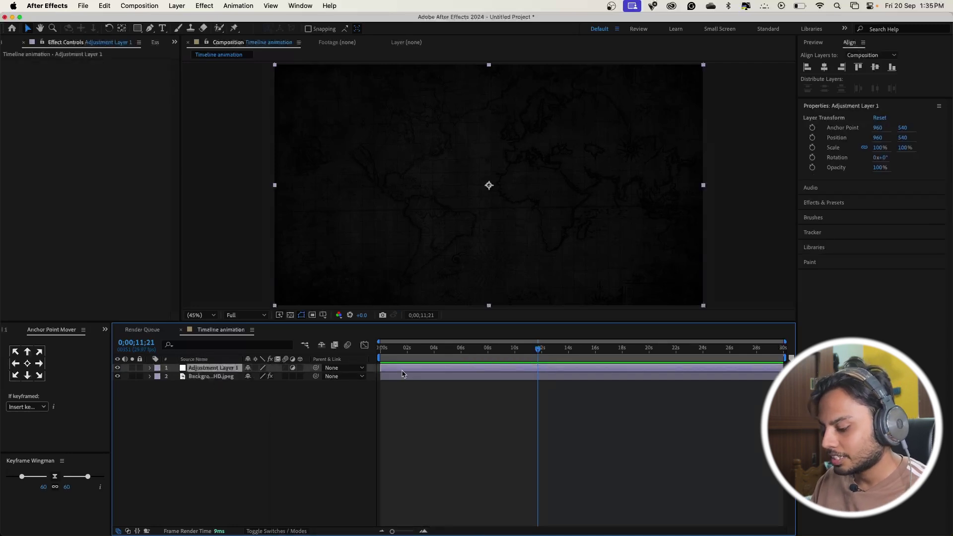
key(ctrl+space)
text(grad)
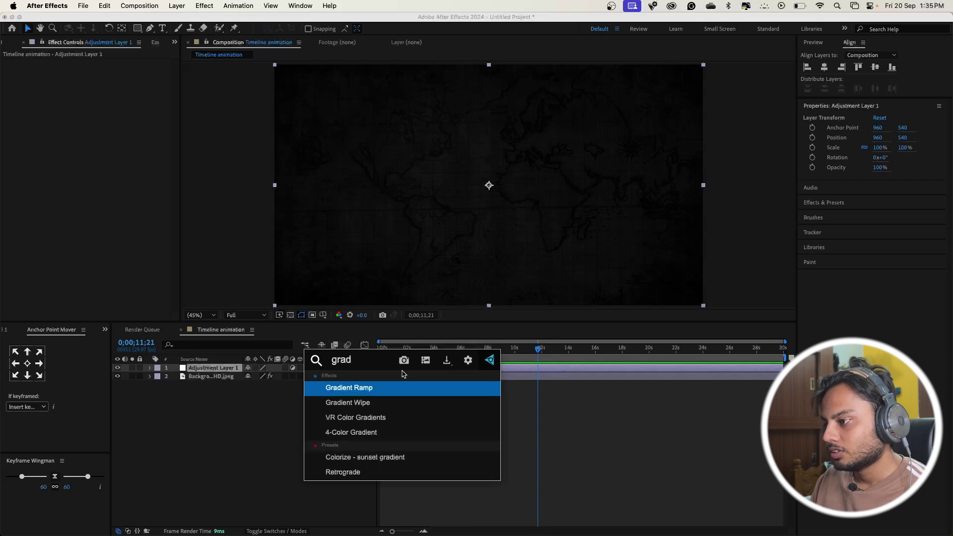
key(Return)
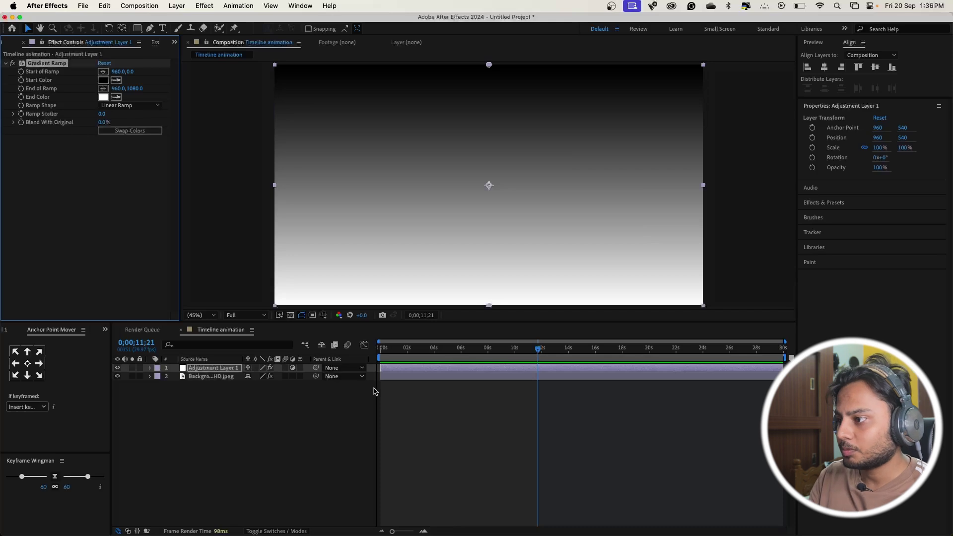
- Set the blending mode of Adjustment Layer 1 to Overlay
click(219, 368)
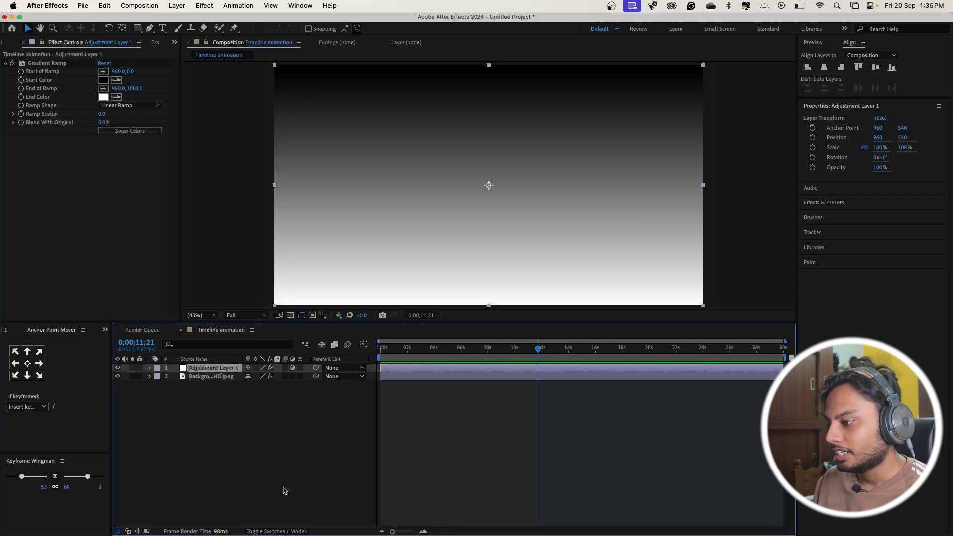
click(274, 531)
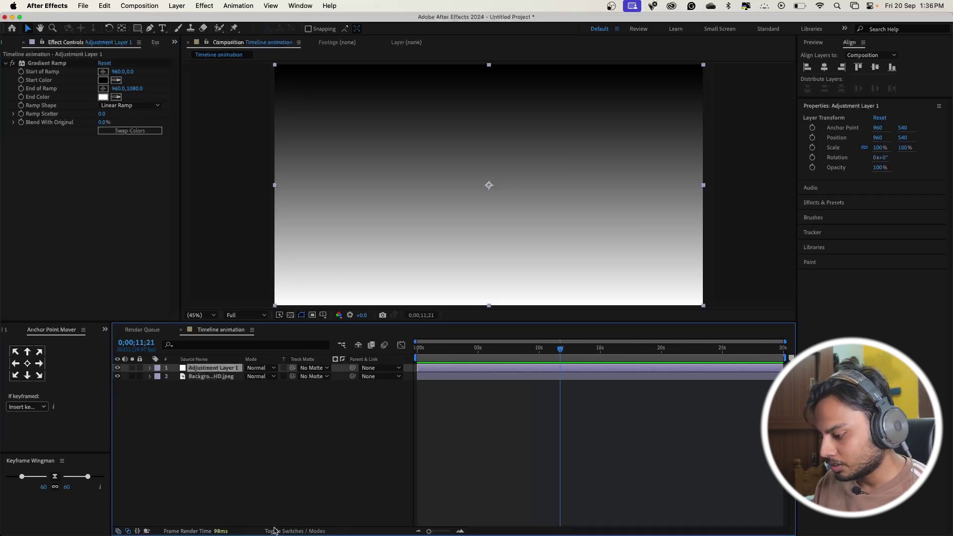
click(263, 369)
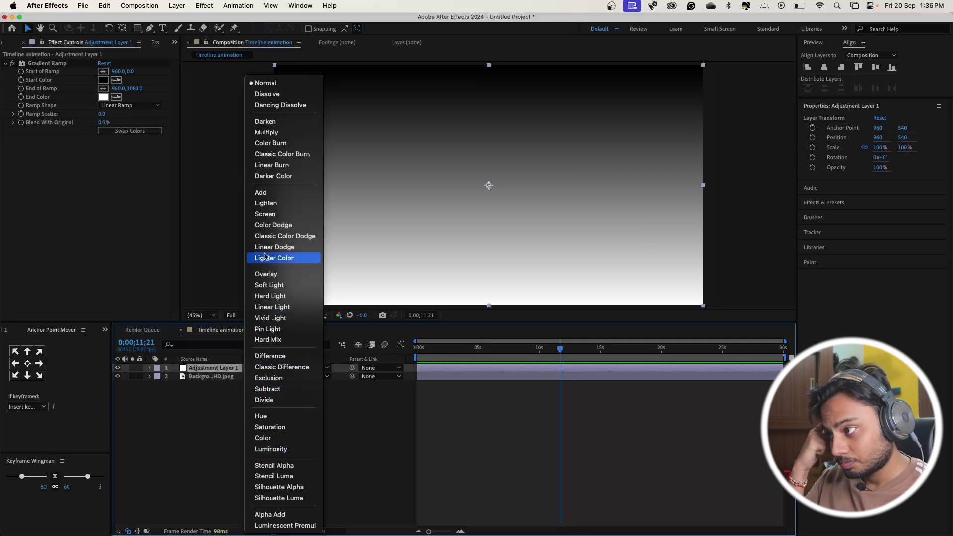
click(265, 274)
click(320, 431)
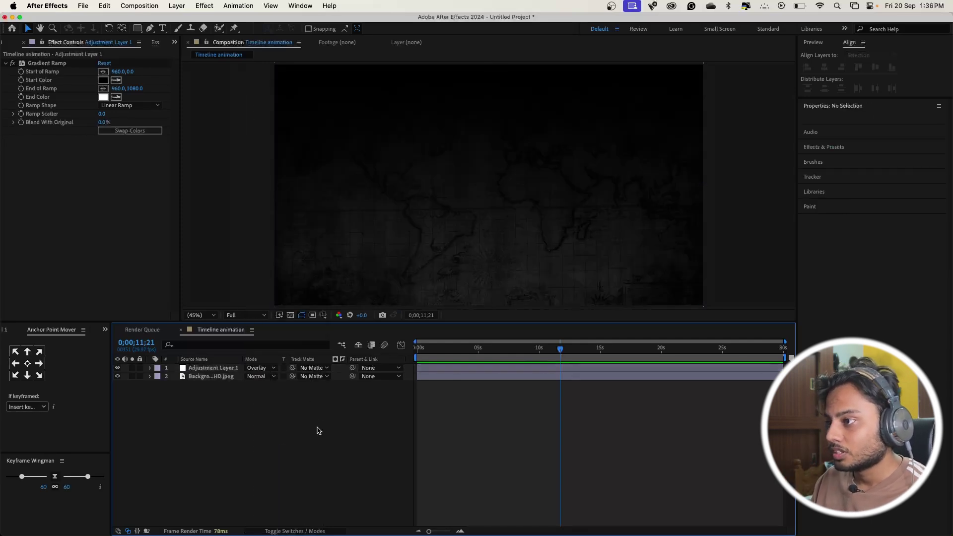
- Try green and yellow for the Gradient Ramp's Start Color, then settle on red FF4A4A
click(206, 369)
click(103, 80)
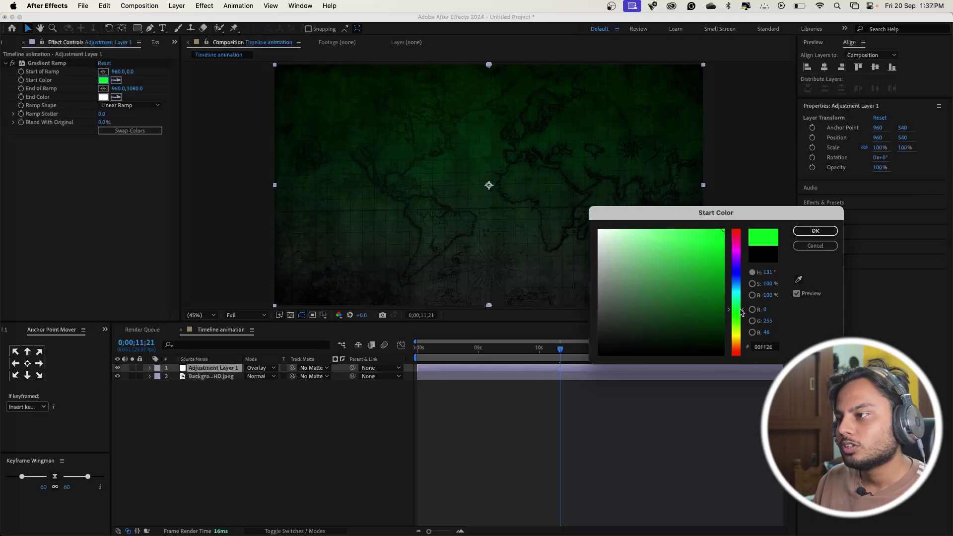
mouse_move(742, 312)
mouse_down()
mouse_move(739, 266)
mouse_move(738, 305)
mouse_up()
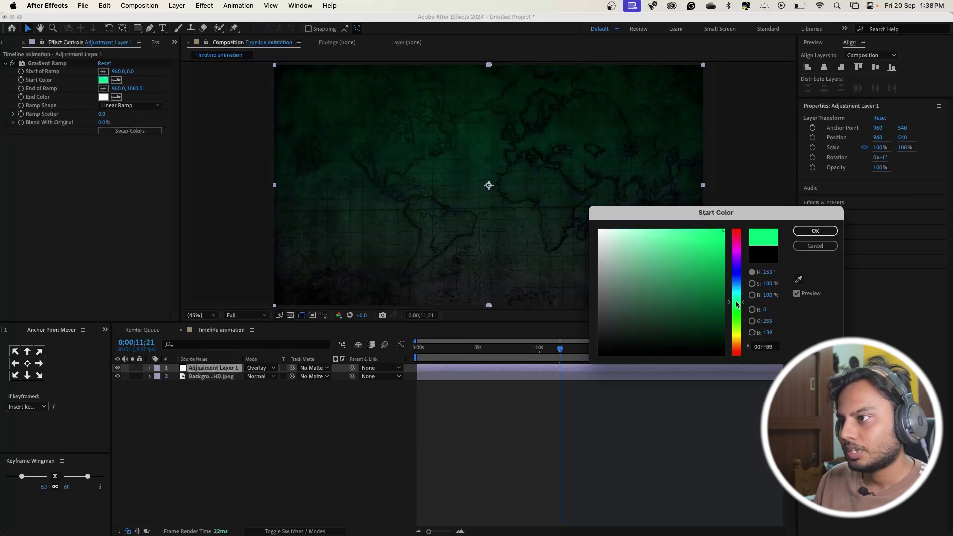
mouse_move(676, 248)
mouse_down()
mouse_move(684, 245)
mouse_move(664, 242)
mouse_move(675, 228)
mouse_up()
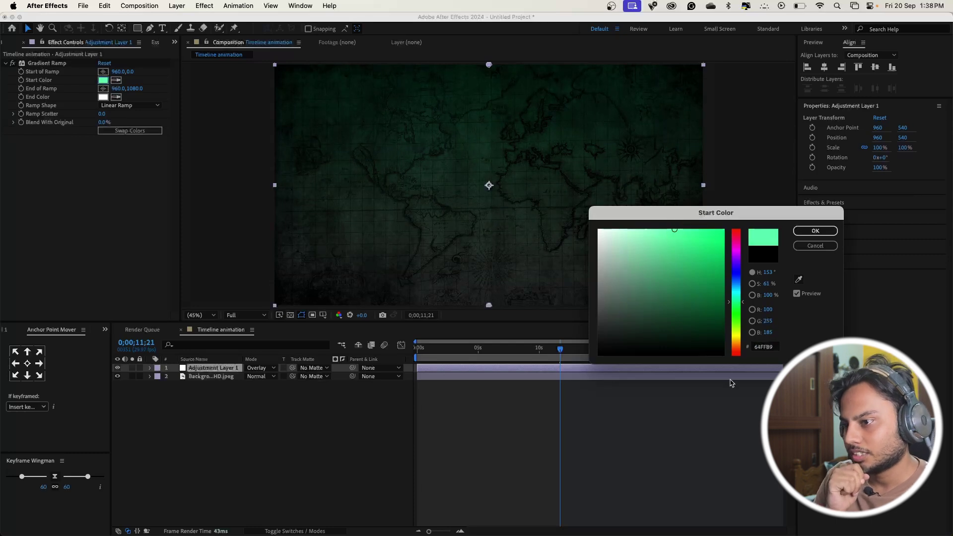
mouse_move(737, 330)
mouse_down()
mouse_move(736, 360)
mouse_move(737, 336)
mouse_up()
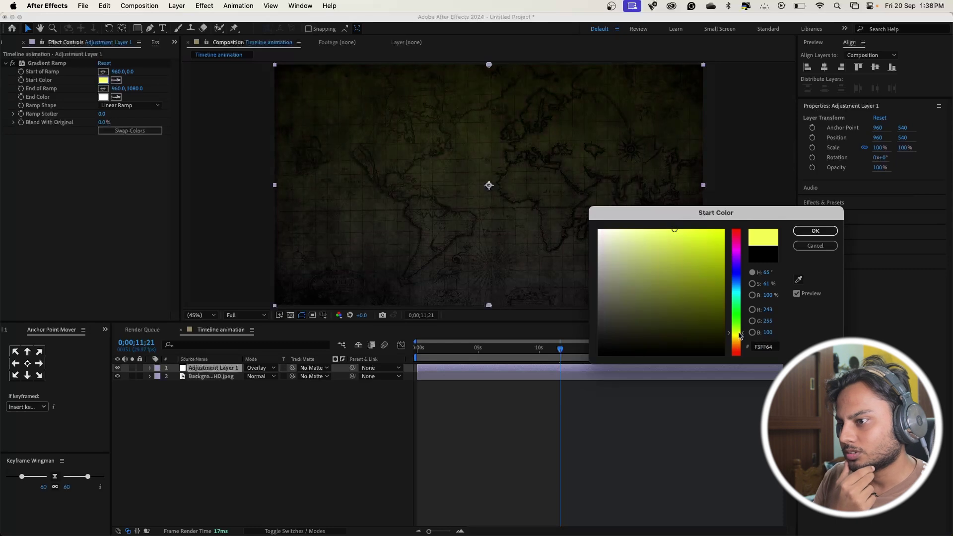
mouse_move(705, 291)
mouse_down()
mouse_move(671, 241)
mouse_move(743, 203)
mouse_up()
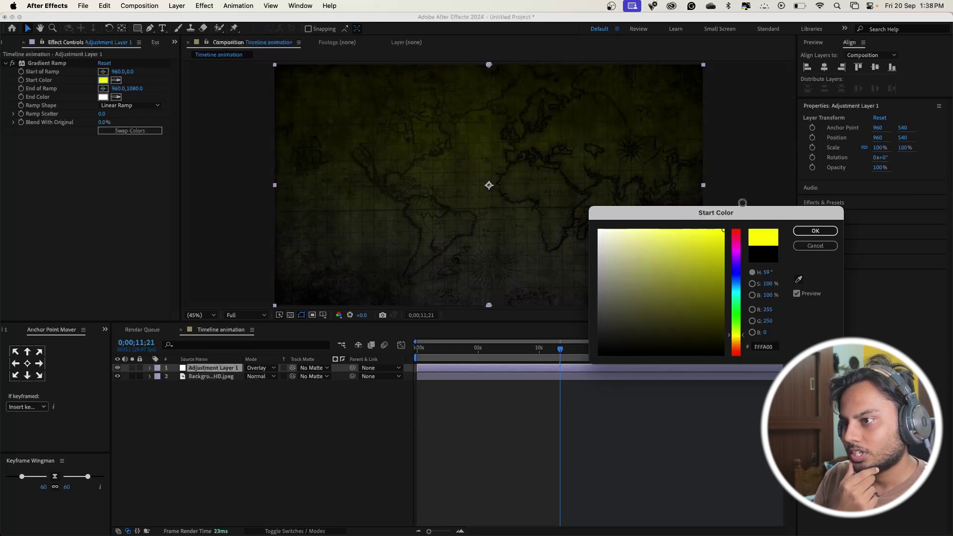
drag(739, 346, 687, 214)
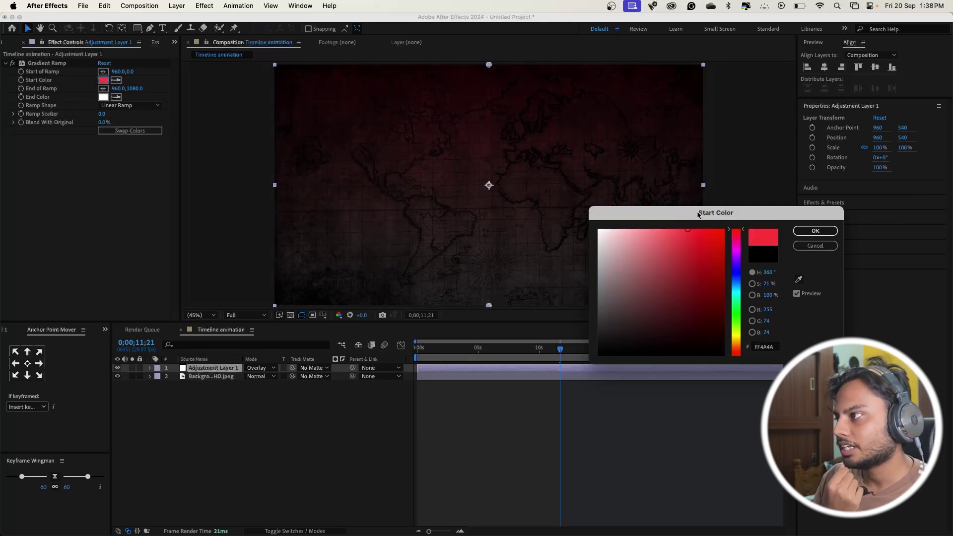
click(815, 231)
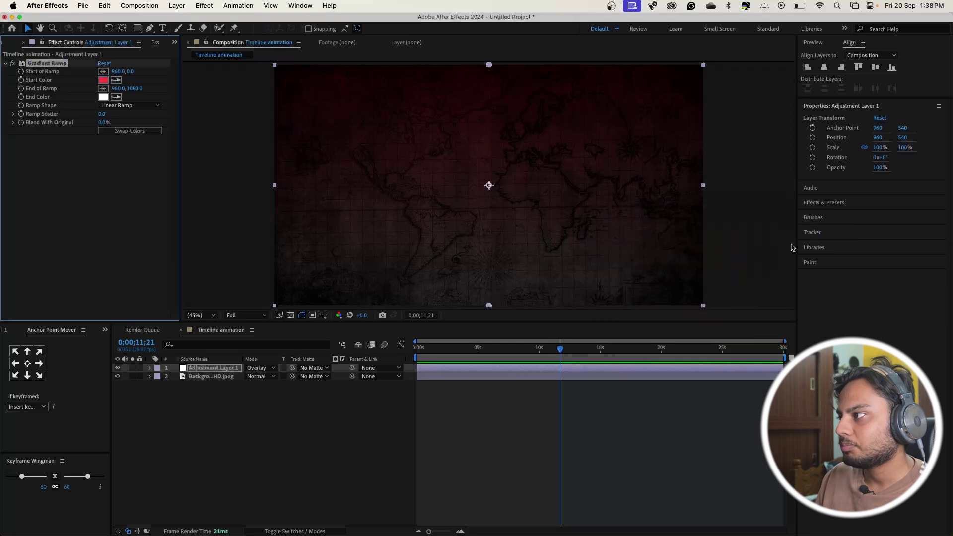
- Place the Gradient Ramp's start point at about 502, 289 and its end point at about 1411, 724 to run the gradient diagonally
click(103, 72)
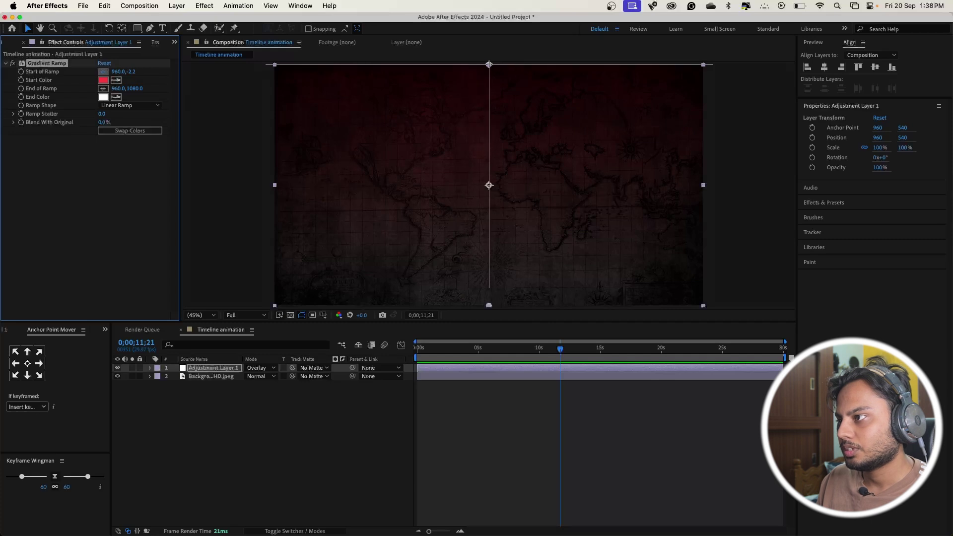
click(451, 201)
drag(451, 200, 387, 130)
click(103, 88)
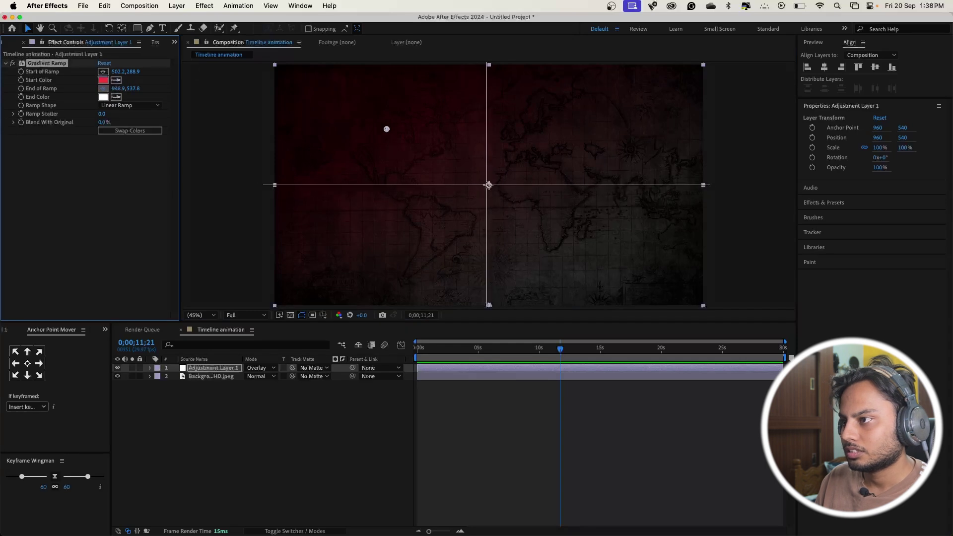
click(590, 227)
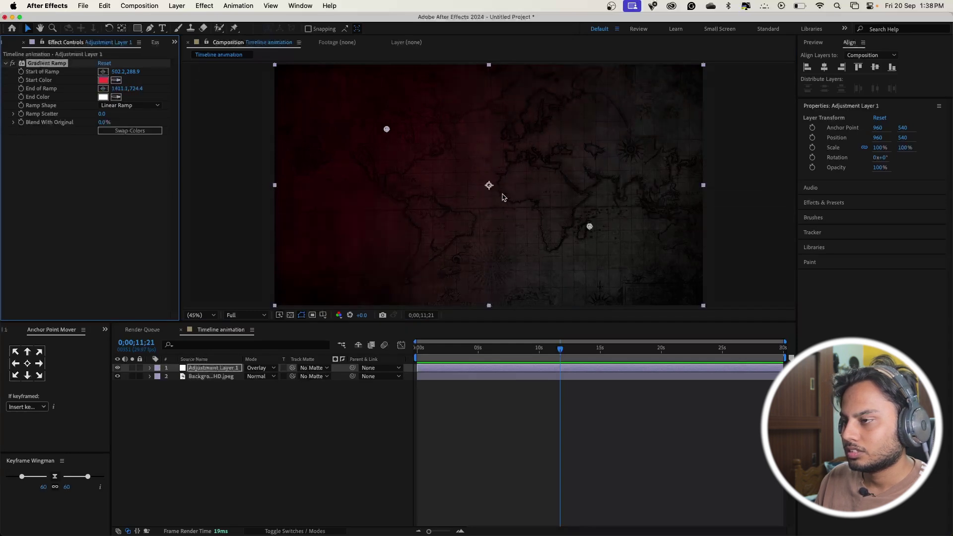
- Refine the Gradient Ramp's points on the map, moving the start to about 673, 349 and the end to about 1322, 796
mouse_move(590, 226)
mouse_down()
mouse_move(670, 263)
mouse_move(647, 254)
mouse_up()
mouse_move(387, 130)
mouse_down()
mouse_move(473, 167)
mouse_move(500, 149)
mouse_move(432, 134)
mouse_up()
drag(646, 257, 604, 238)
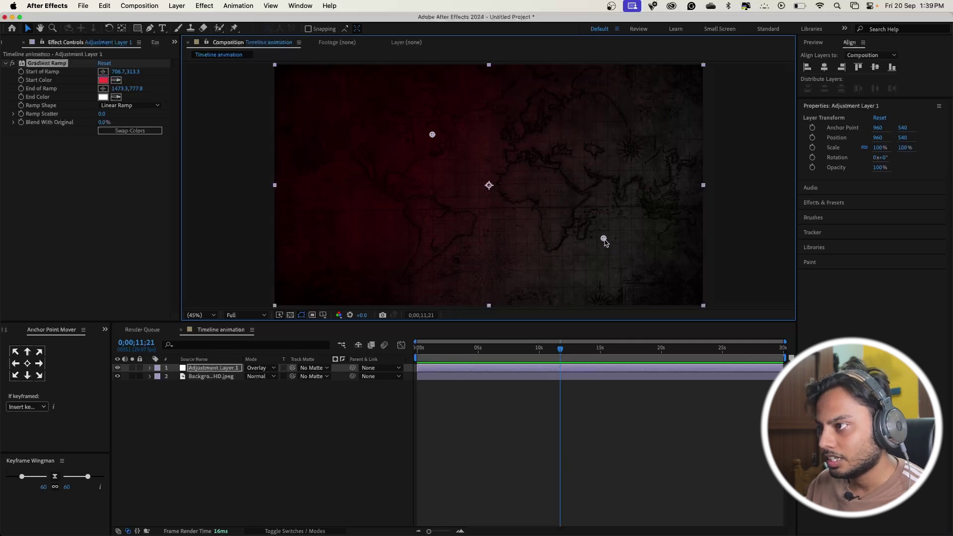
mouse_move(605, 241)
mouse_down()
mouse_move(614, 243)
mouse_move(577, 244)
mouse_up()
drag(433, 134, 425, 142)
drag(578, 244, 570, 243)
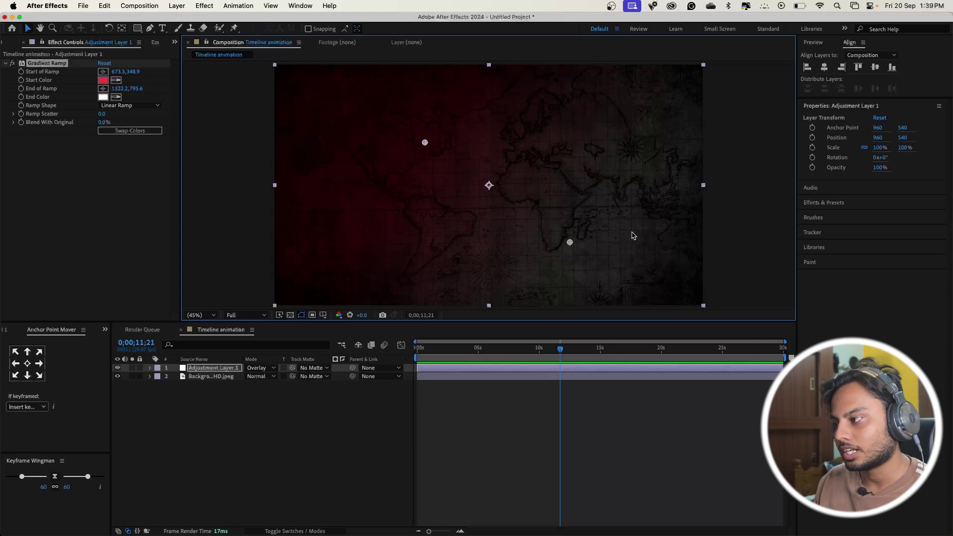
- Compare the map with and without the gradient by switching Adjustment Layer 1's visibility off and on
click(118, 368)
click(118, 368)
click(118, 368)
click(118, 368)
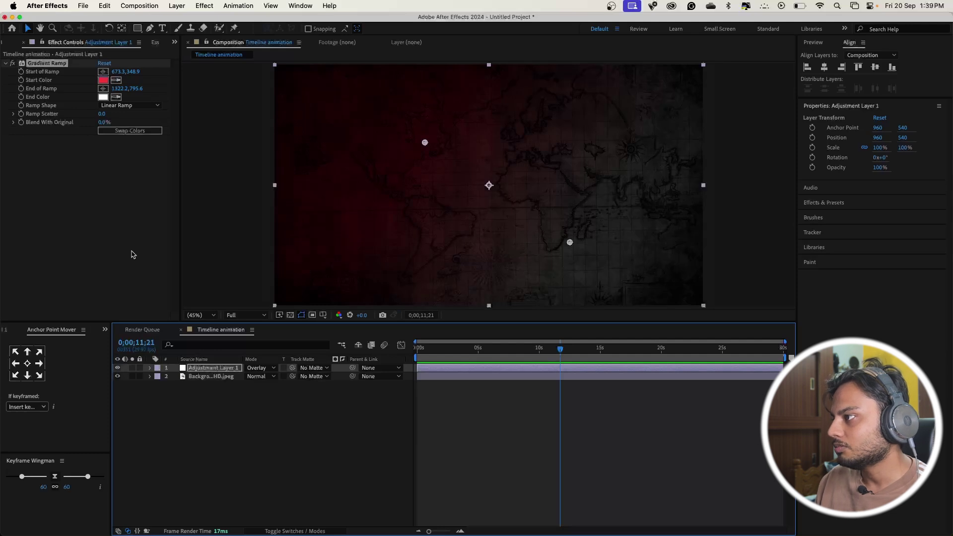
- Add an untreated copy of Background HD.jpeg beneath the other layers, compare it with the graded map, and delete the copy
key(super+0)
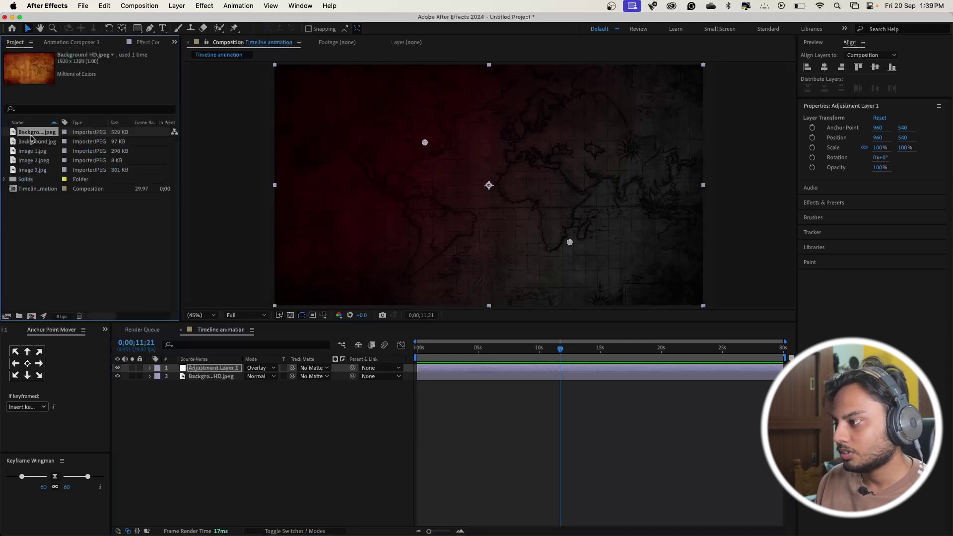
drag(35, 135, 199, 436)
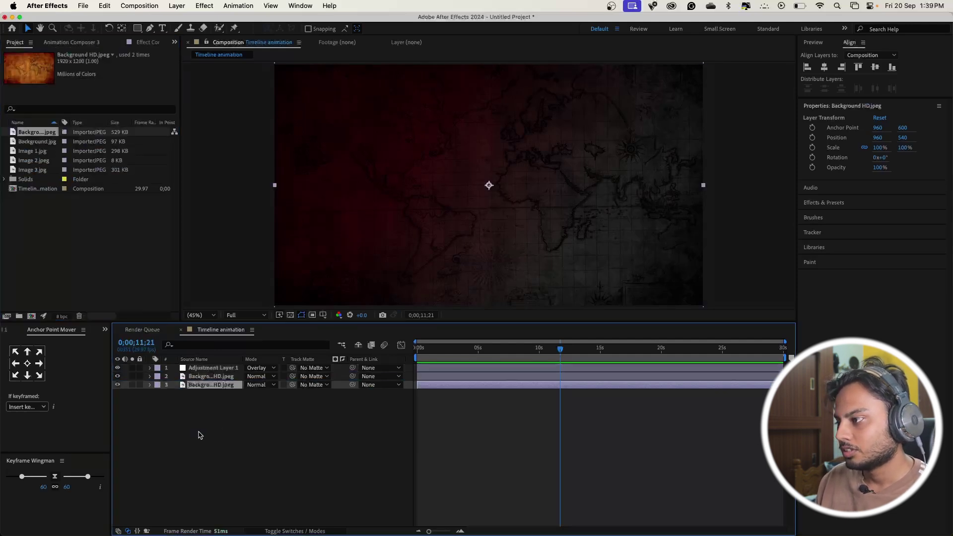
click(117, 385)
click(118, 368)
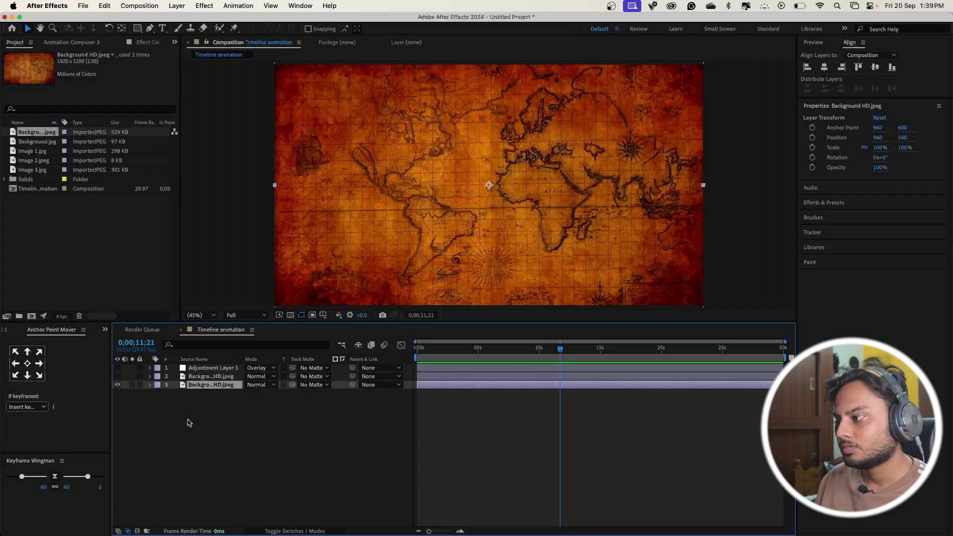
click(118, 377)
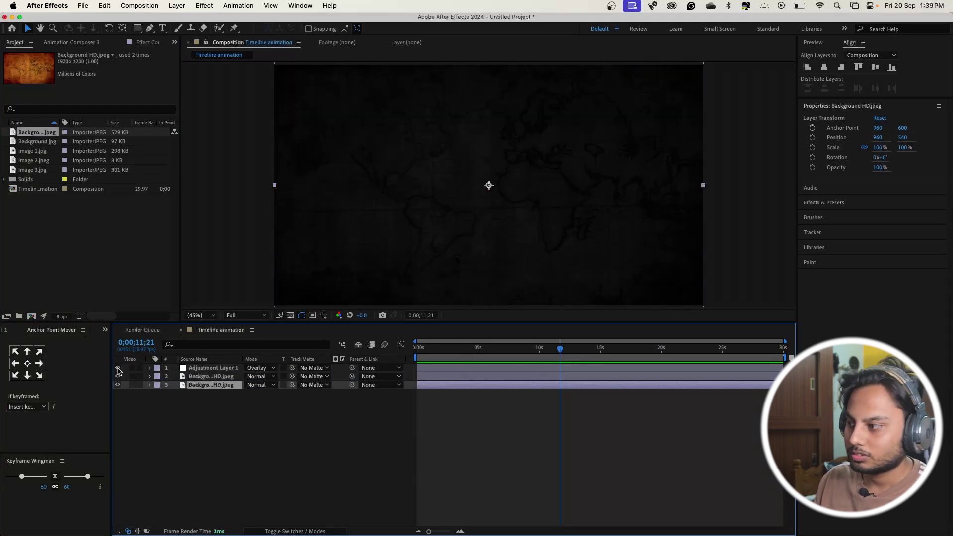
click(118, 368)
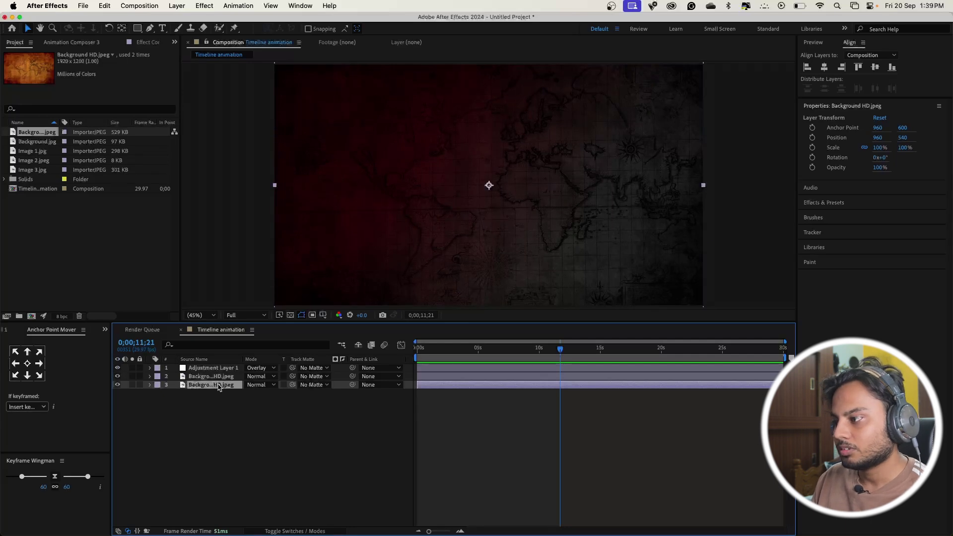
super+click(218, 387)
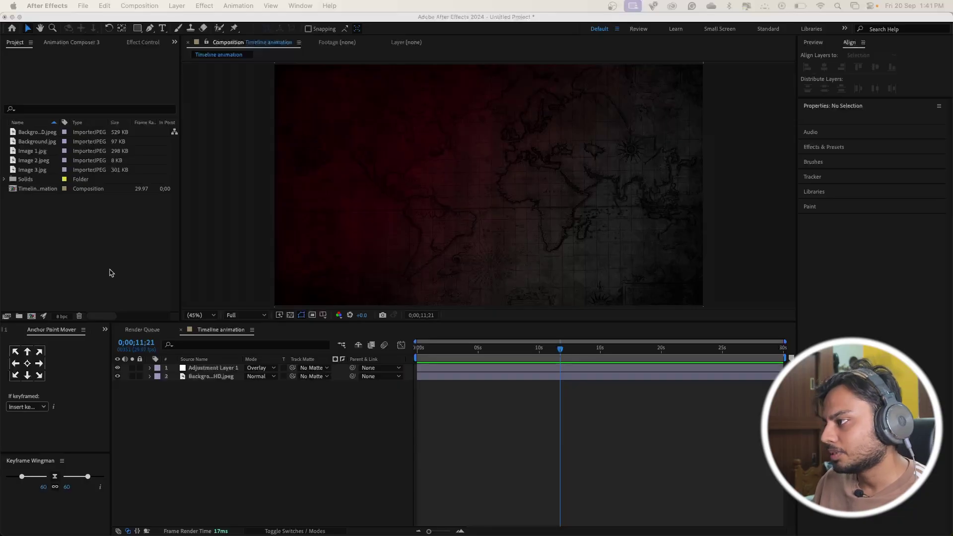
- Create a 5000 x 1080 px composition named Timeline with a white background and a 30-second duration
right_click(87, 224)
click(105, 232)
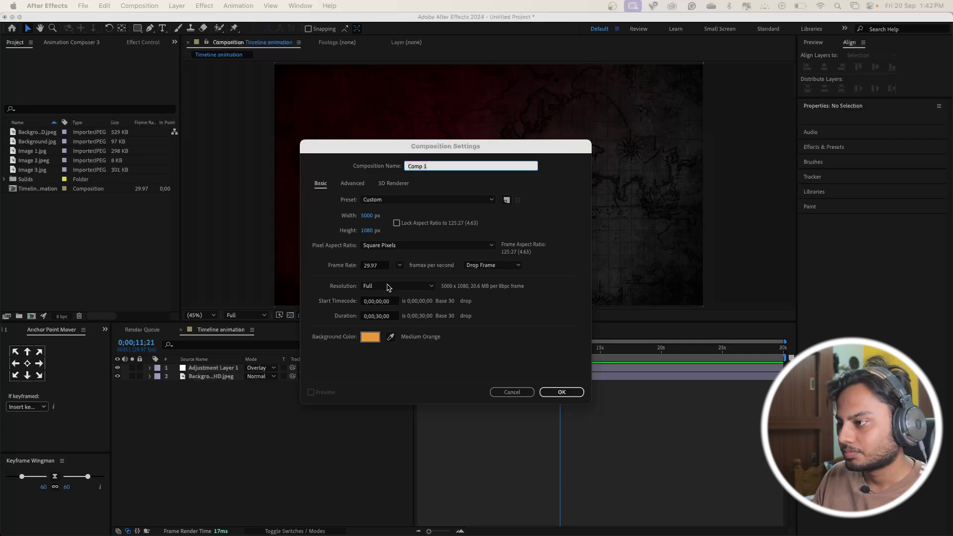
click(376, 336)
click(377, 338)
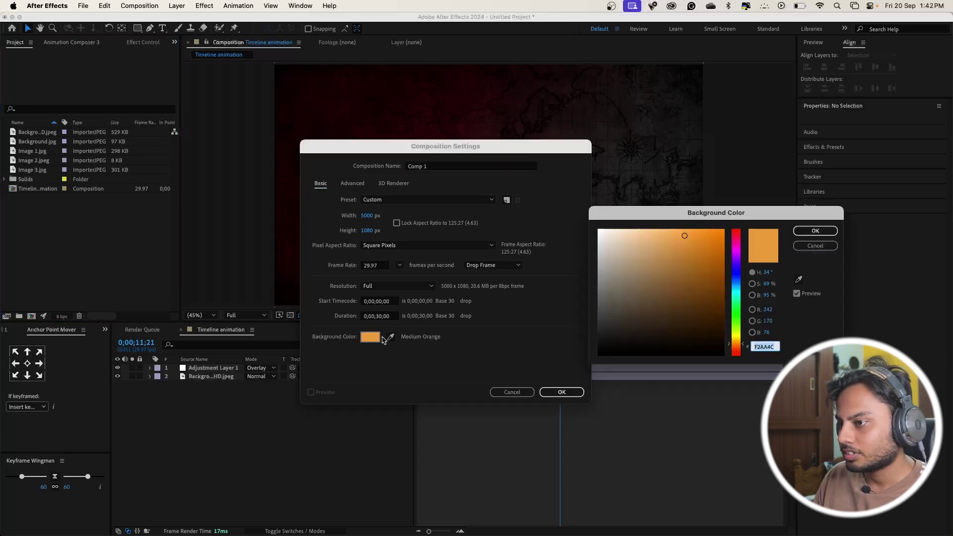
drag(632, 287, 422, 79)
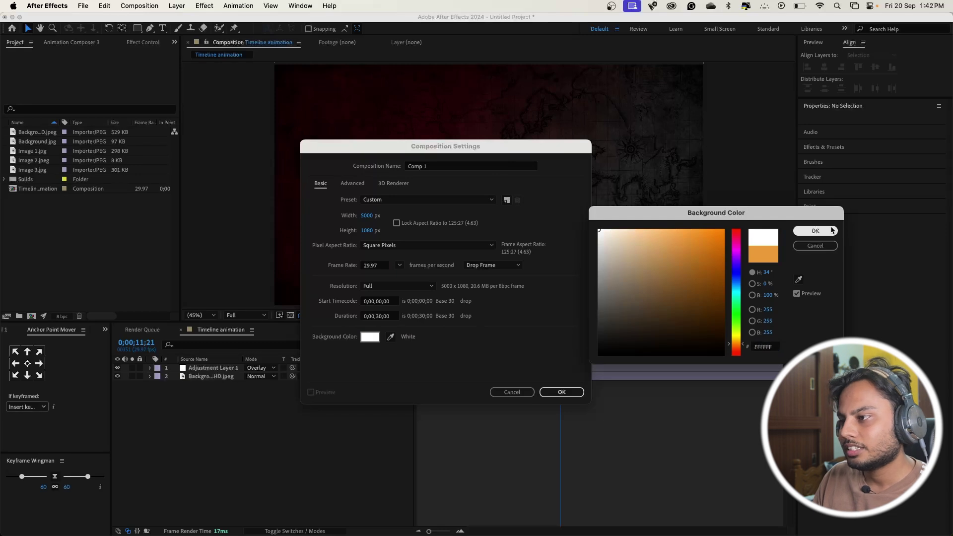
click(816, 232)
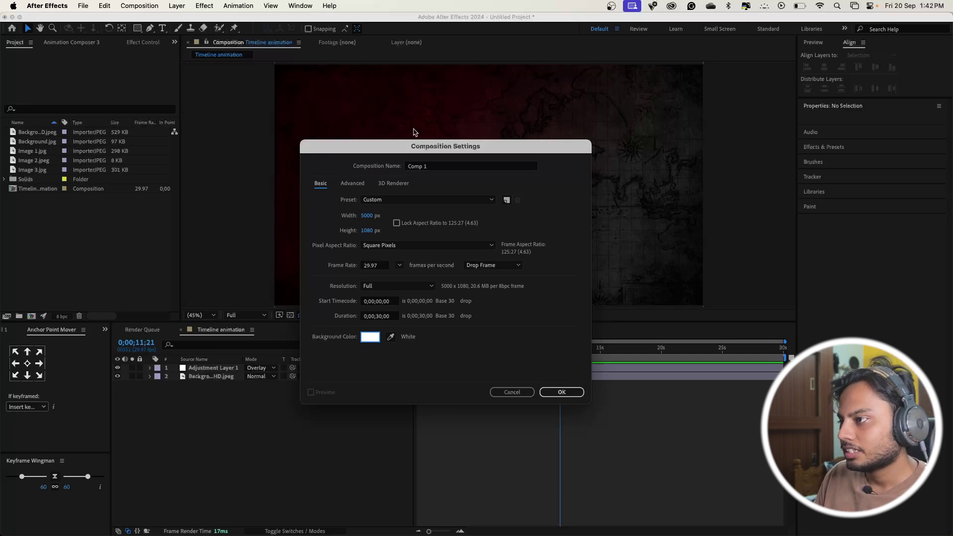
click(433, 168)
text(Timeline)
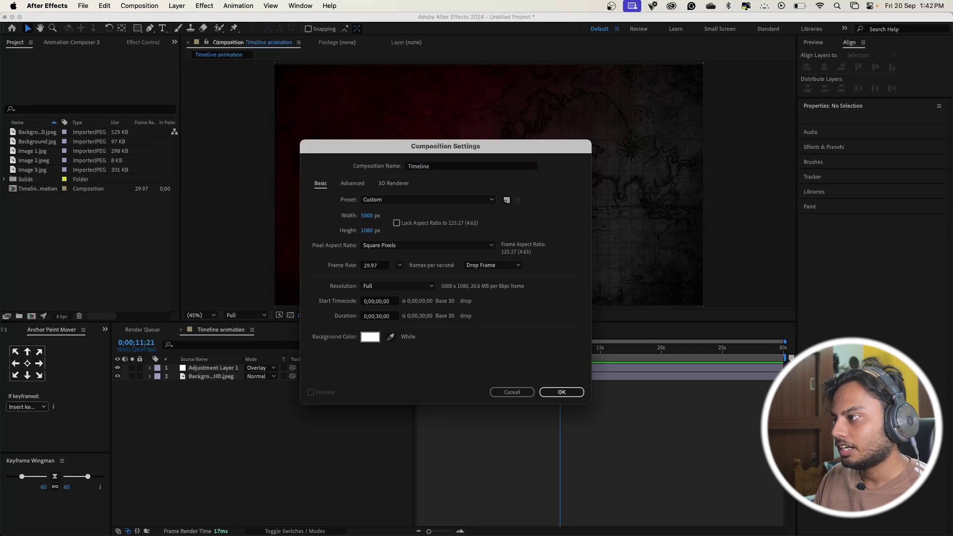
key(Return)
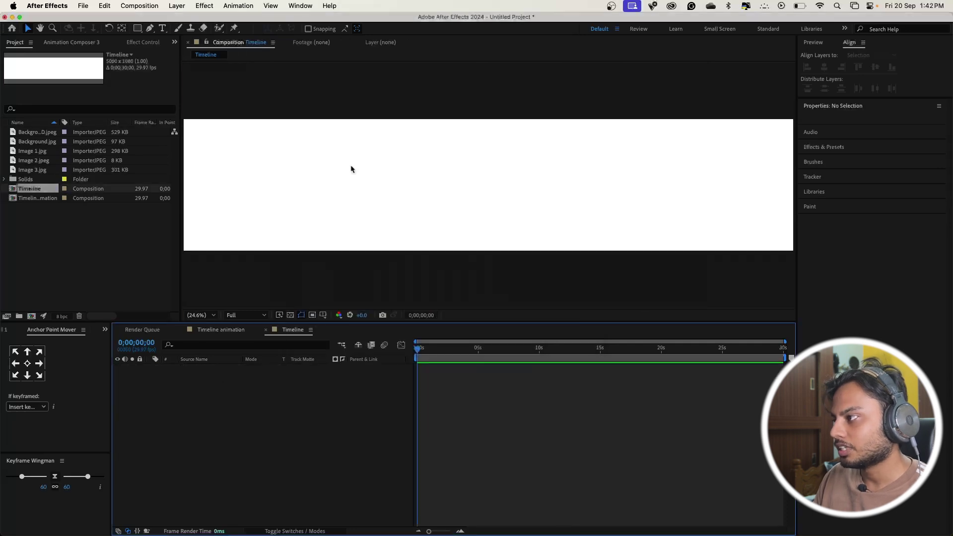
- Draw a straight horizontal line with the Pen tool across the lower part of the Timeline composition, extending past both side edges
scroll(455, 183, down, 2)
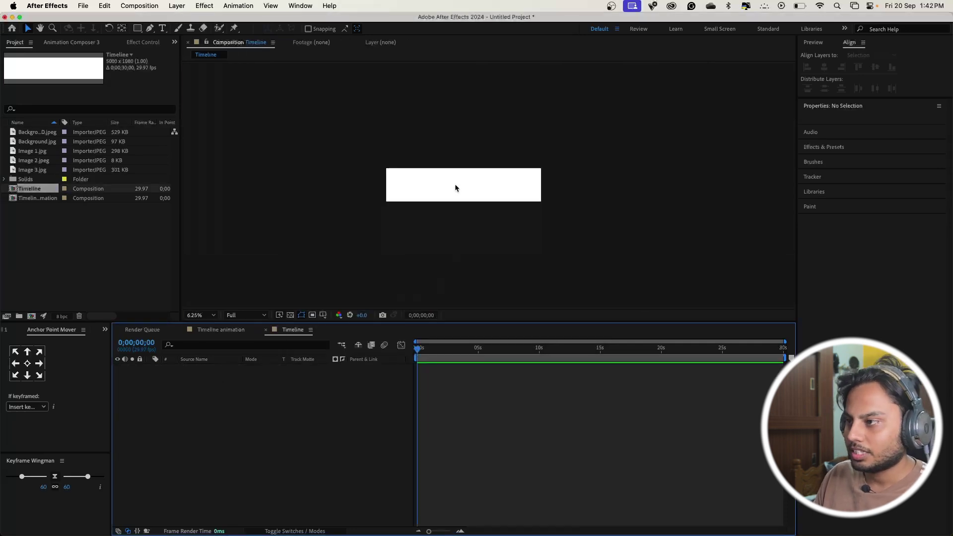
scroll(455, 183, up, 1)
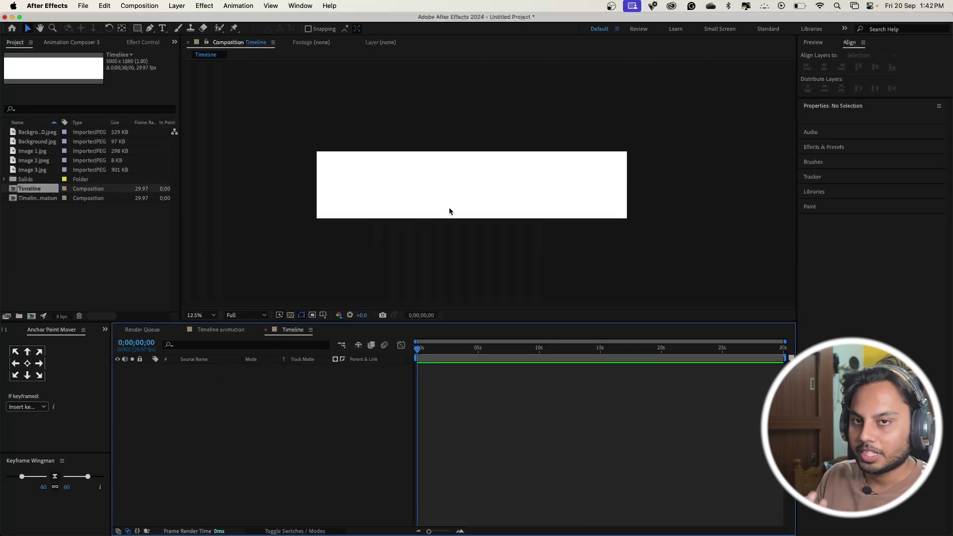
click(151, 30)
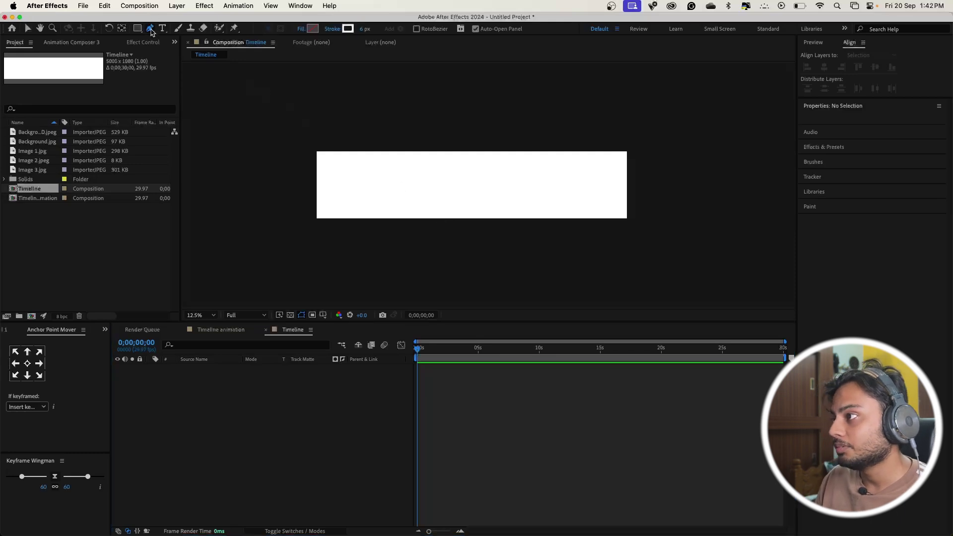
click(301, 200)
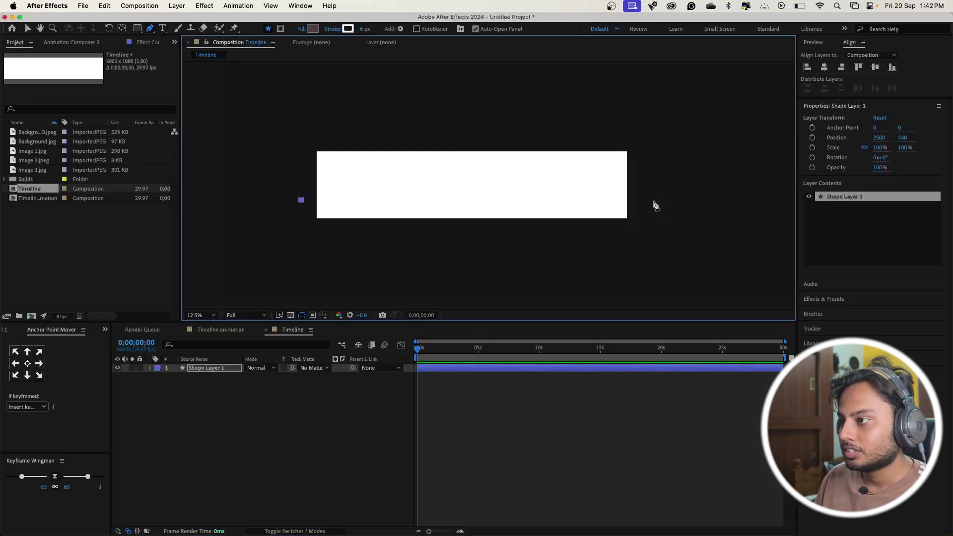
click(654, 202)
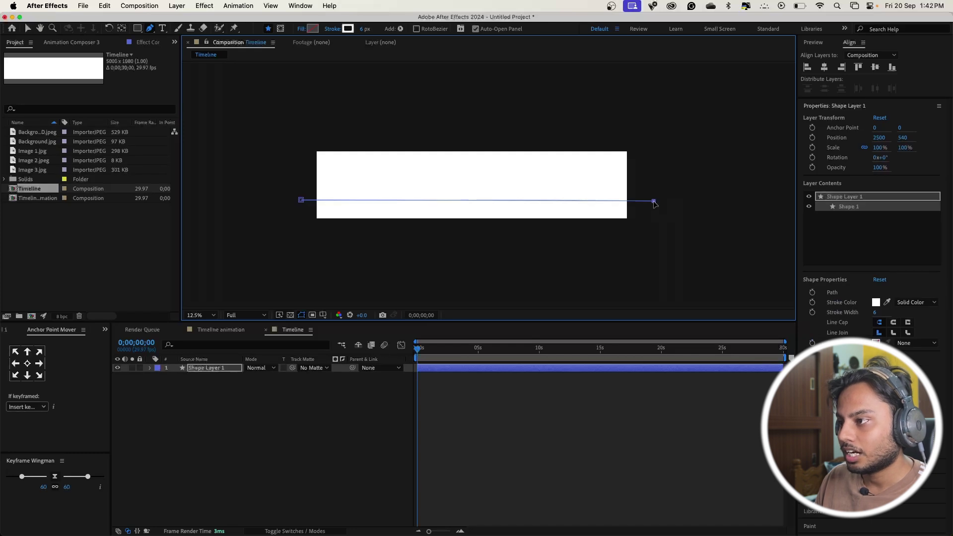
key(super+z)
click(650, 200)
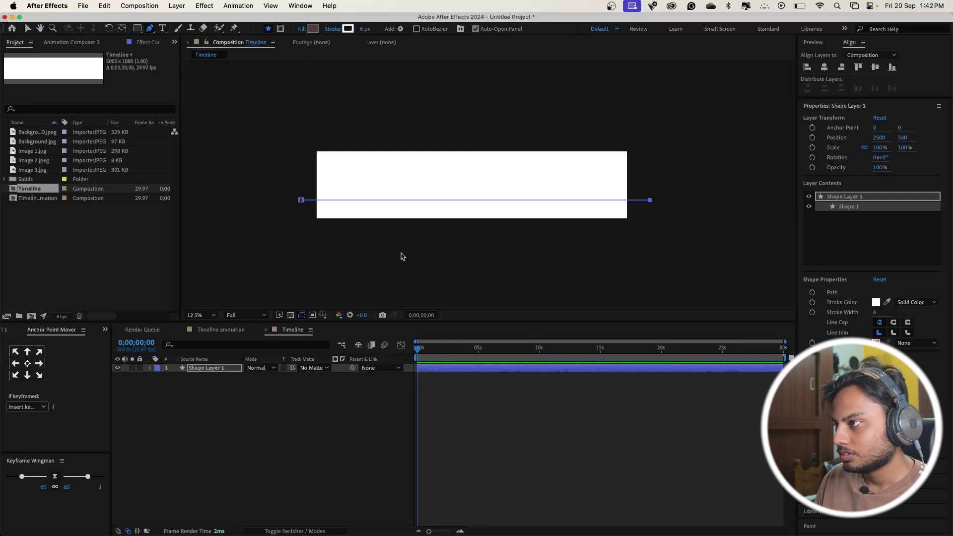
- Thicken the timeline line's stroke to 69 px and set its stroke colour to orange F2AA4C
key(ctrl+Up)
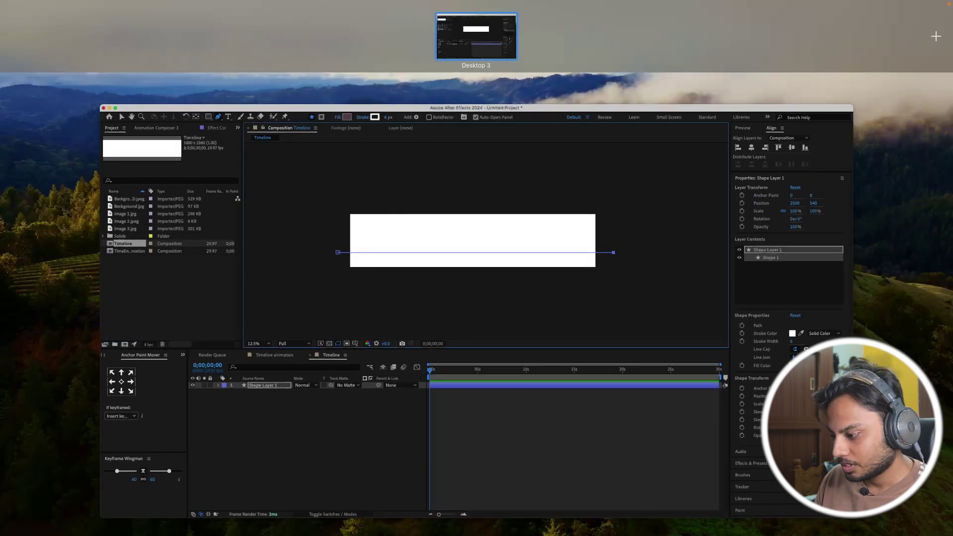
key(ctrl+Up)
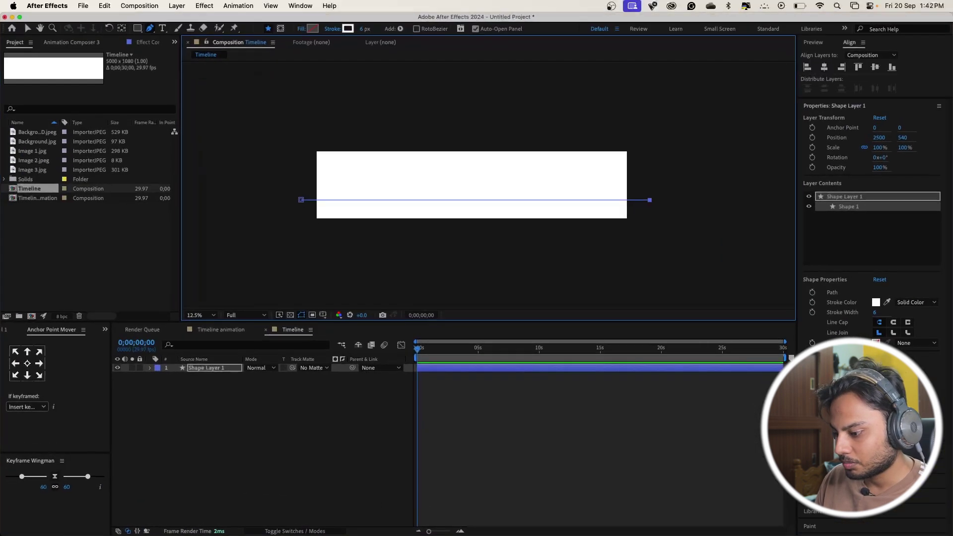
key(ctrl+Up)
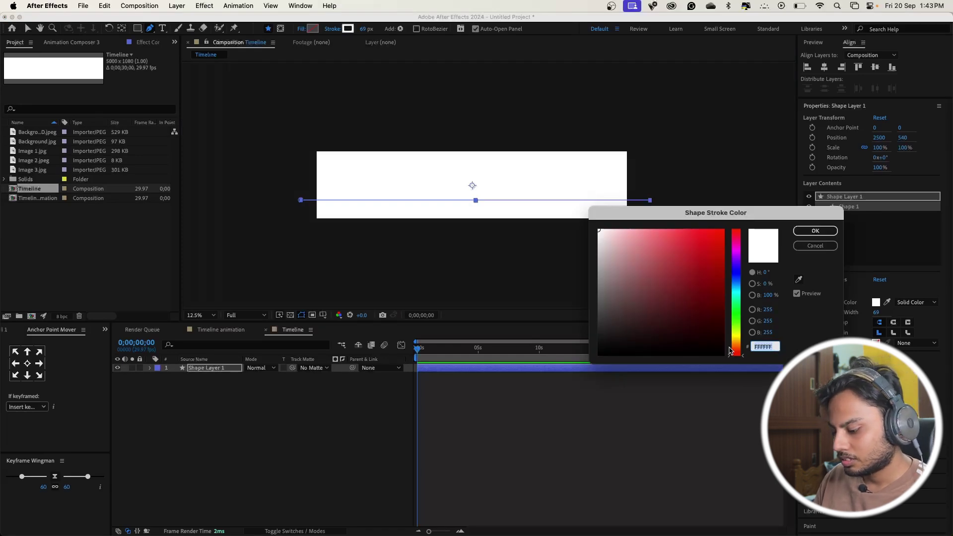
text(0F2AA4)
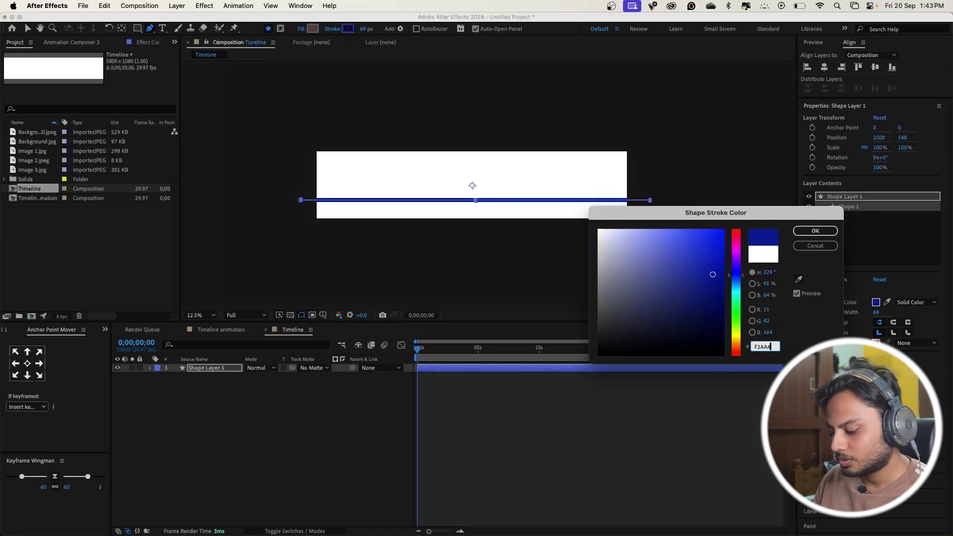
text(C)
key(Return)
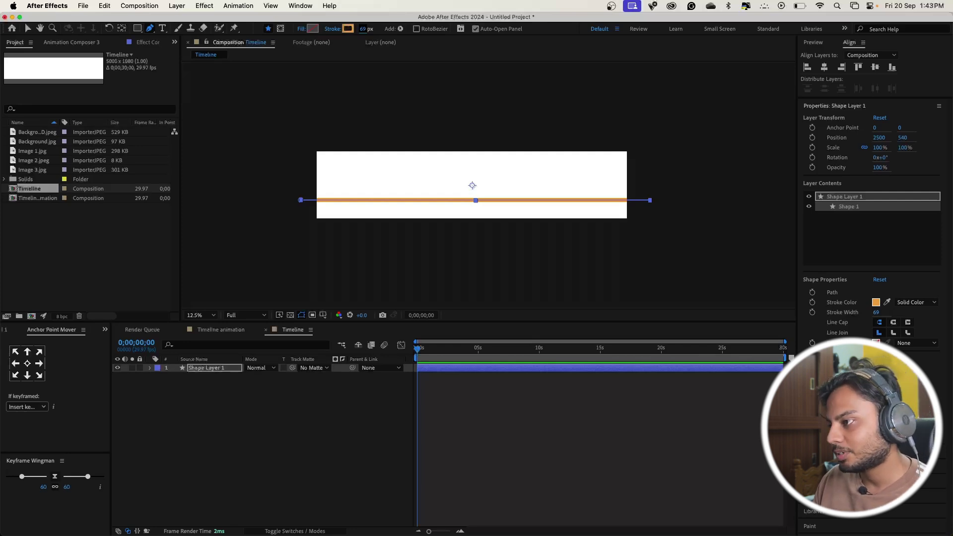
- Turn on the transparency grid for the Timeline composition and set the line's stroke width to 40 px
click(290, 315)
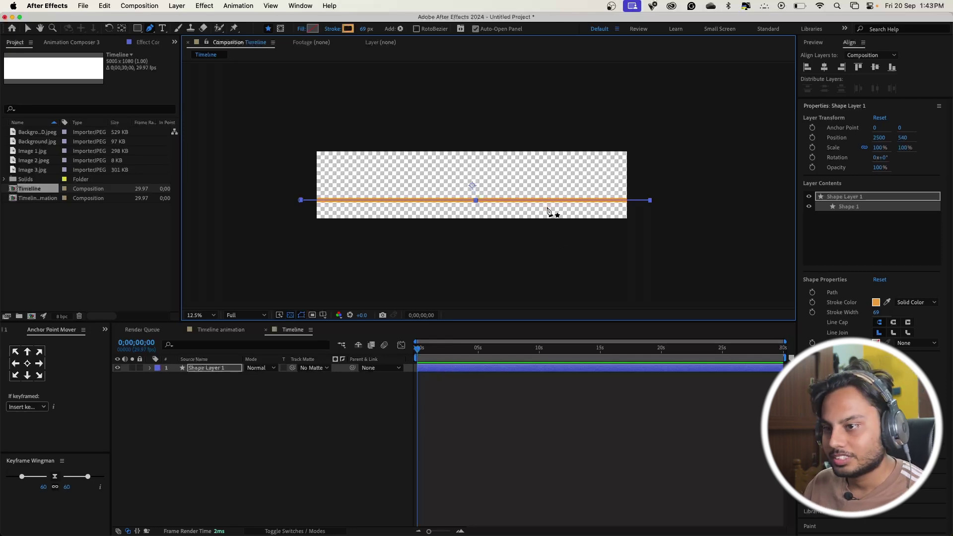
scroll(549, 211, up, 2)
scroll(548, 212, down, 2)
click(878, 312)
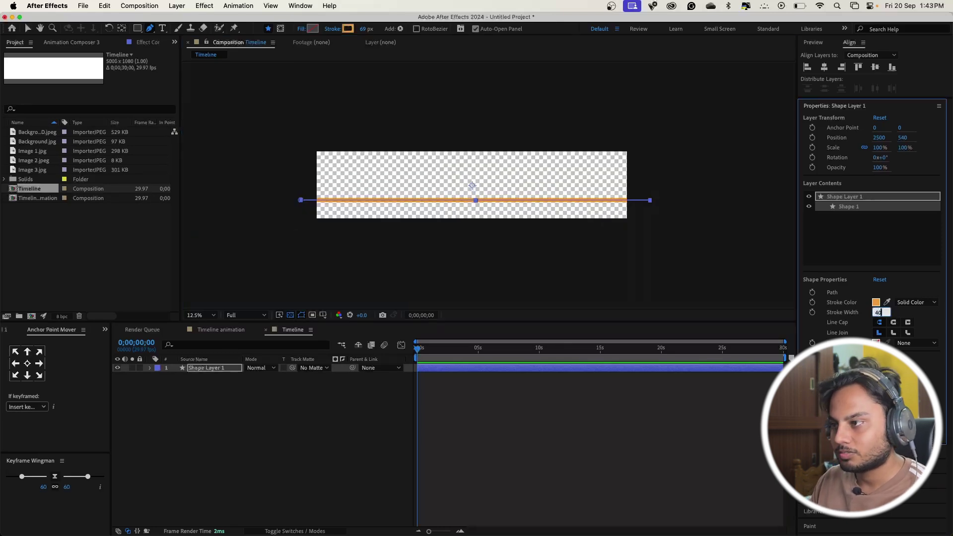
key(Return)
click(649, 441)
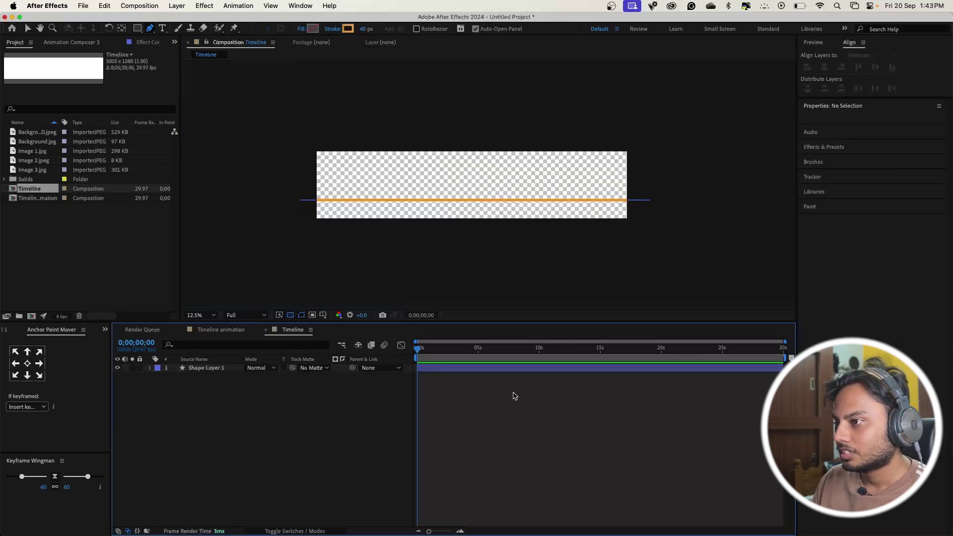
- Add the Timeline composition as the uppermost layer of the Timeline animation composition, above Adjustment Layer 1
click(228, 331)
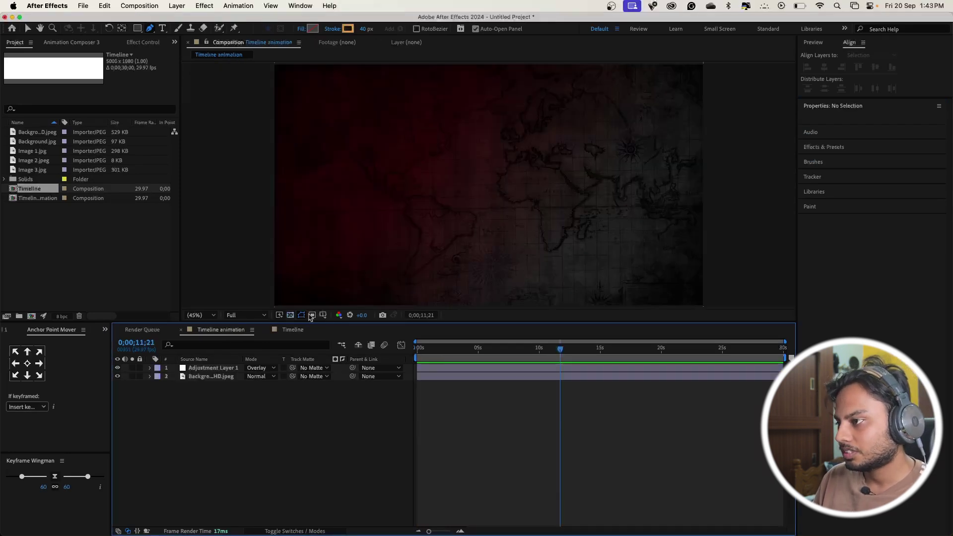
drag(33, 192, 219, 367)
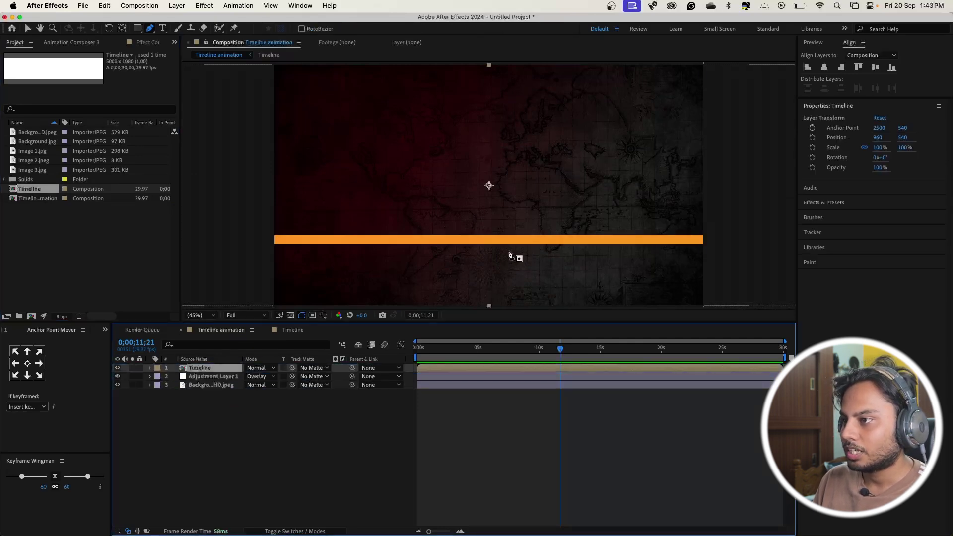
scroll(510, 254, down, 4)
scroll(509, 255, up, 2)
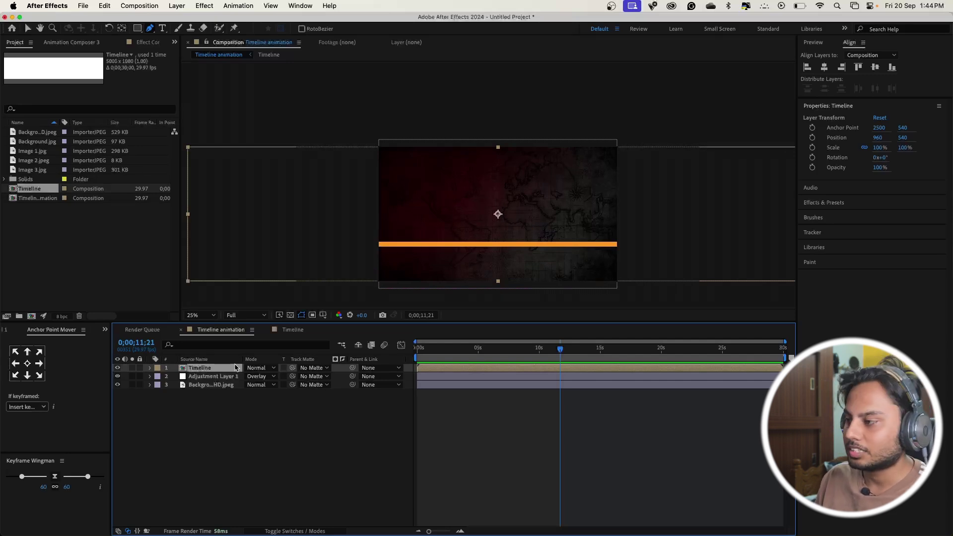
- Reduce the orange line's stroke width to 20 px in the Timeline composition and check it in Timeline animation
click(295, 330)
click(877, 312)
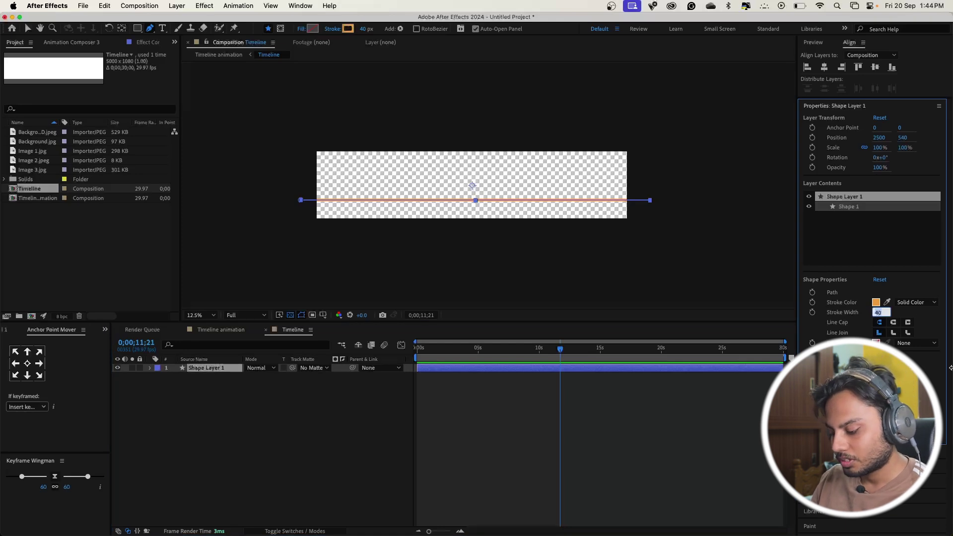
text(20)
key(Return)
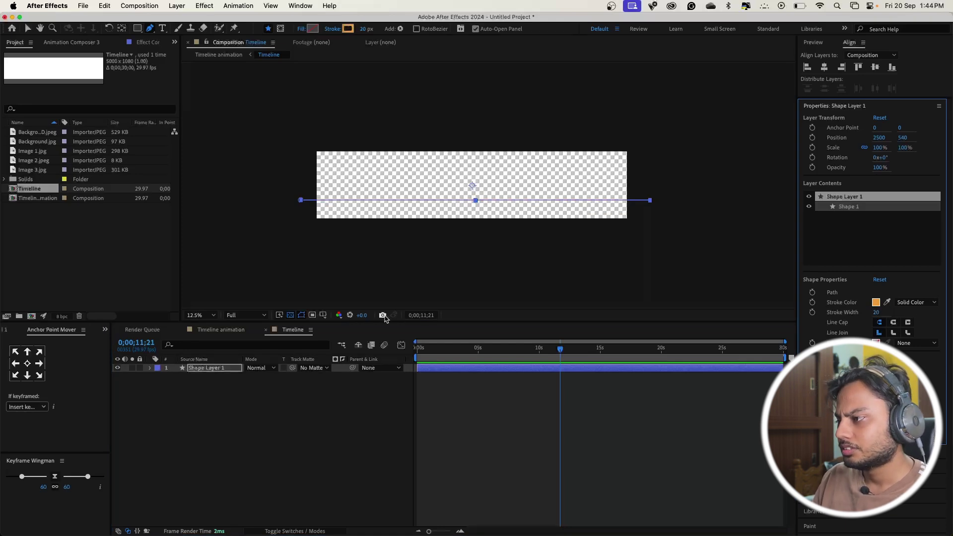
click(208, 331)
scroll(489, 256, up, 2)
scroll(493, 258, down, 4)
scroll(571, 254, down, 1)
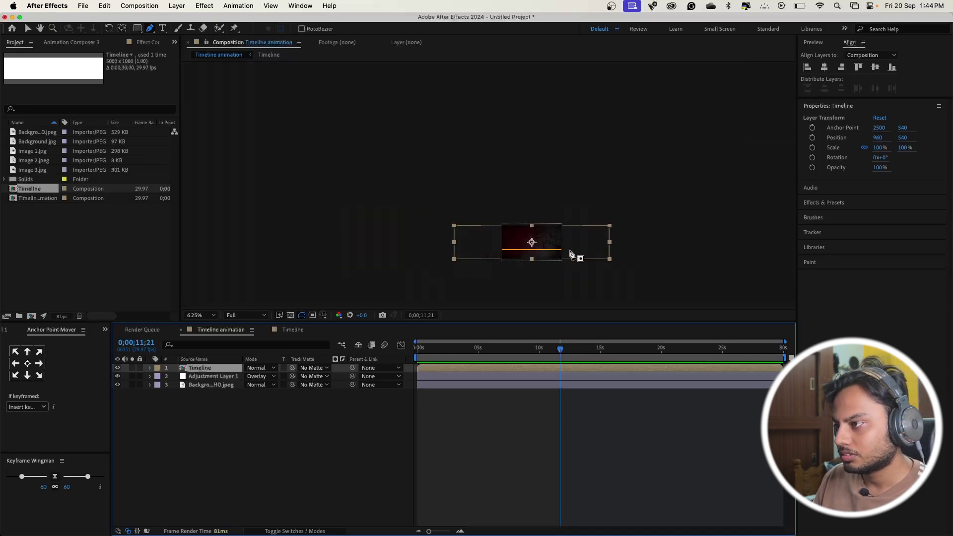
scroll(571, 255, up, 2)
scroll(572, 255, down, 1)
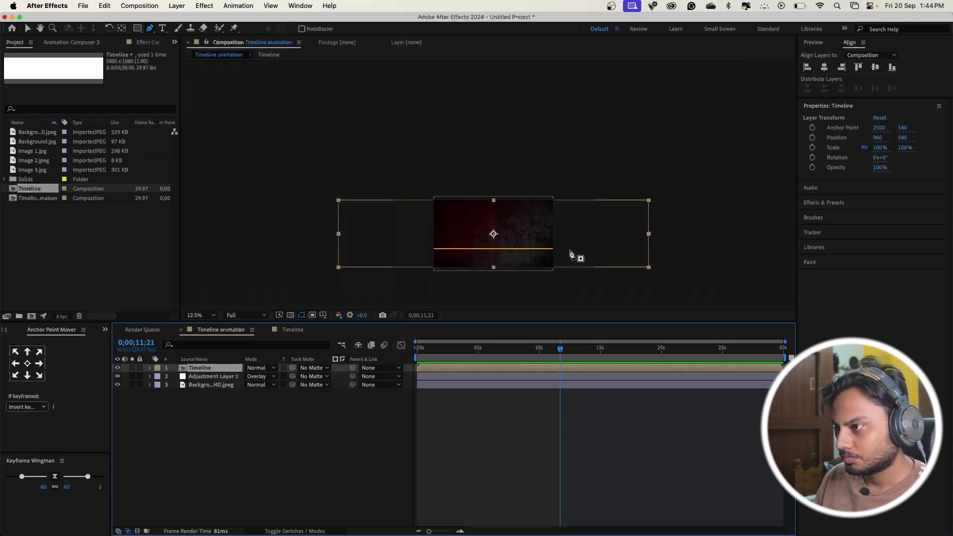
- Scale the Timeline layer down to 65% in the Timeline animation composition and fit the composition in the viewer
key(v)
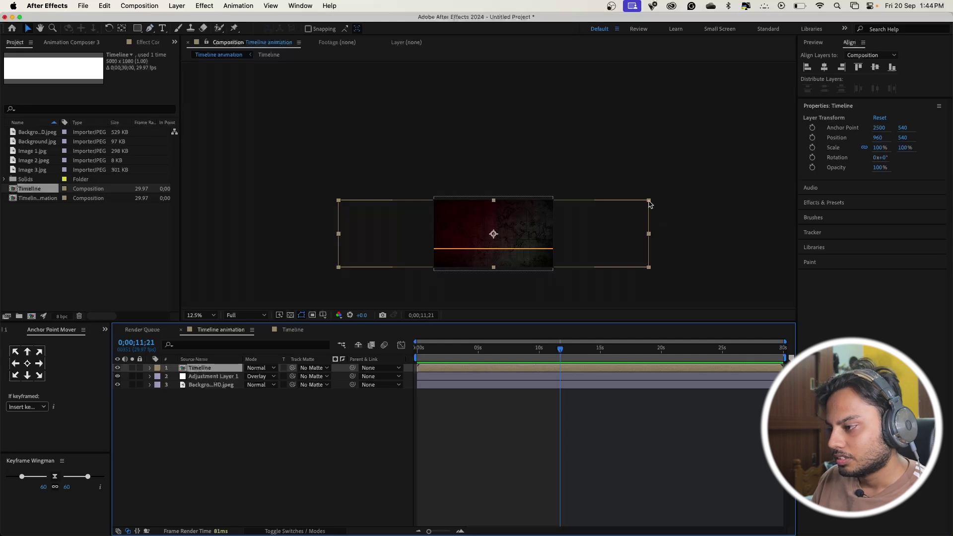
key(s)
click(256, 377)
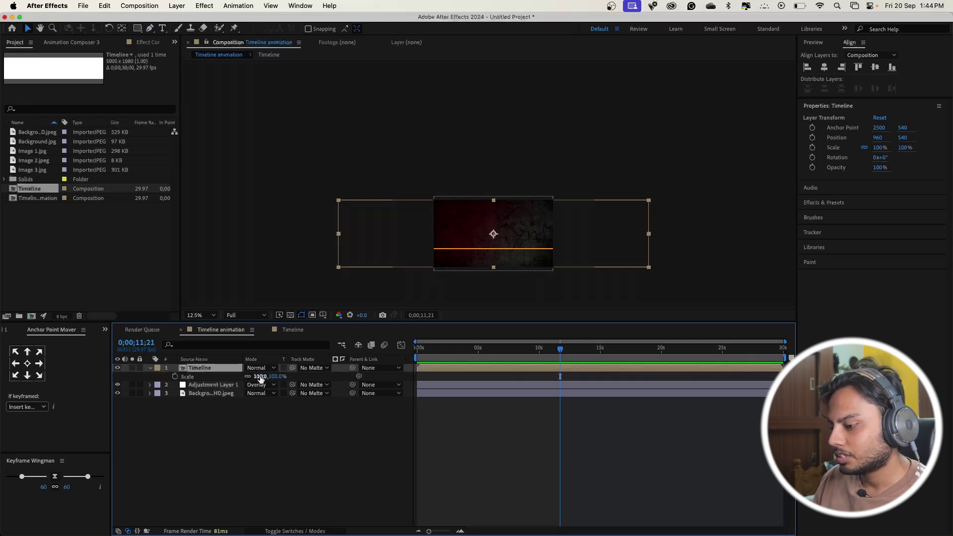
text(80)
key(Return)
drag(249, 376, 242, 377)
click(437, 484)
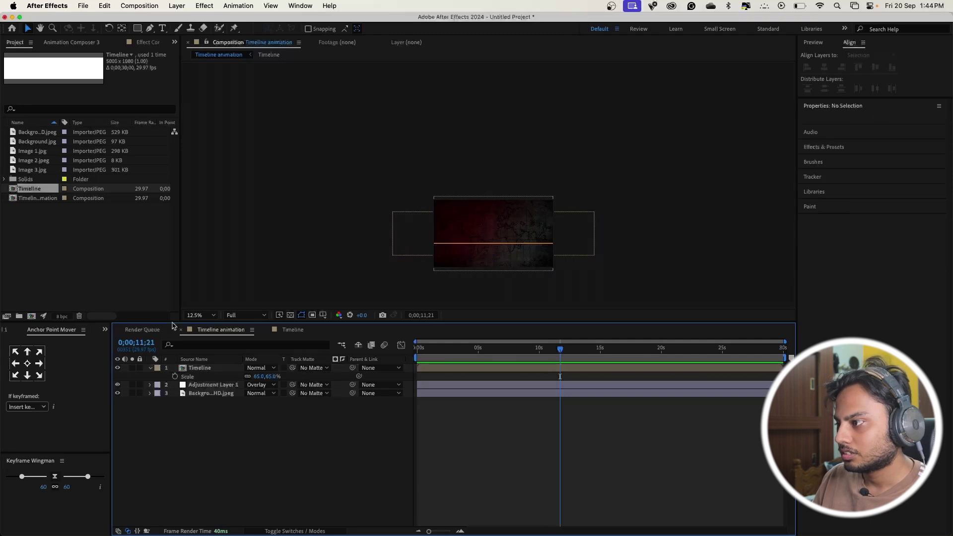
click(199, 317)
click(198, 325)
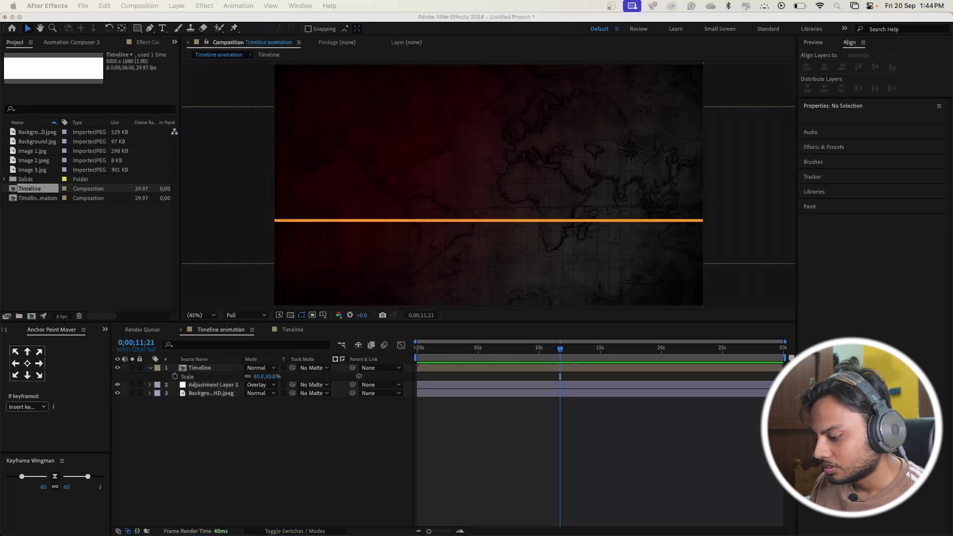
- Give the Timeline composition a black background, with its transparency grid turned off
click(293, 330)
click(211, 334)
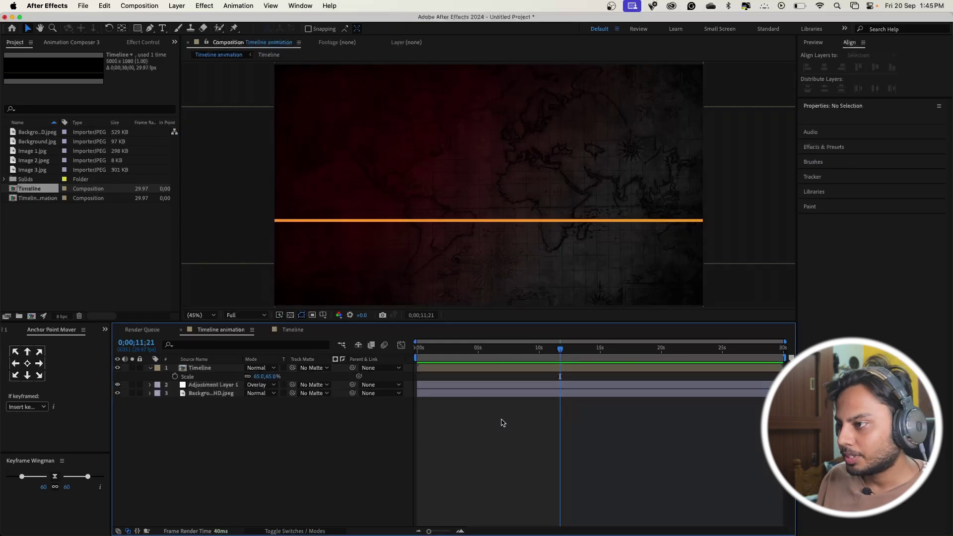
click(293, 329)
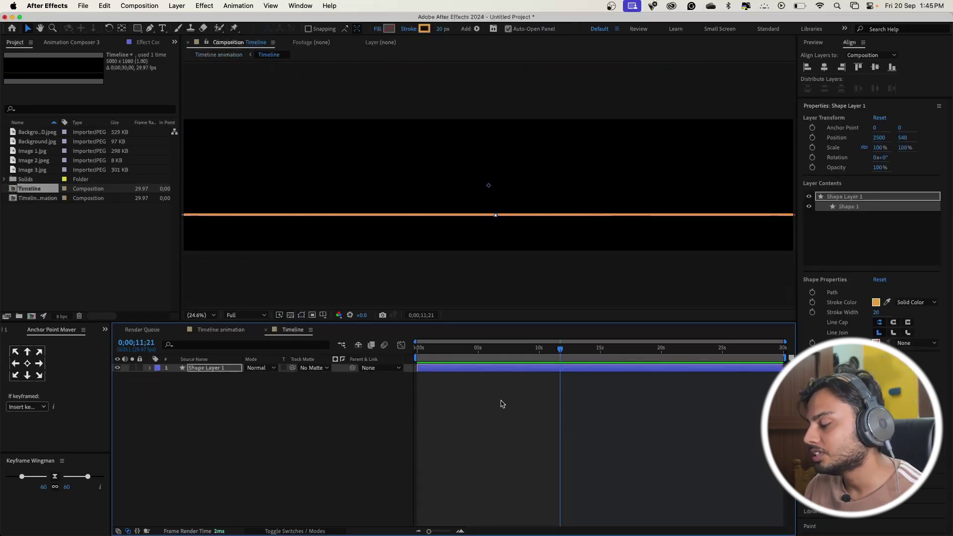
- Try to draw a short vertical tick on the orange line as a separate Pen tool shape with a white stroke
click(368, 454)
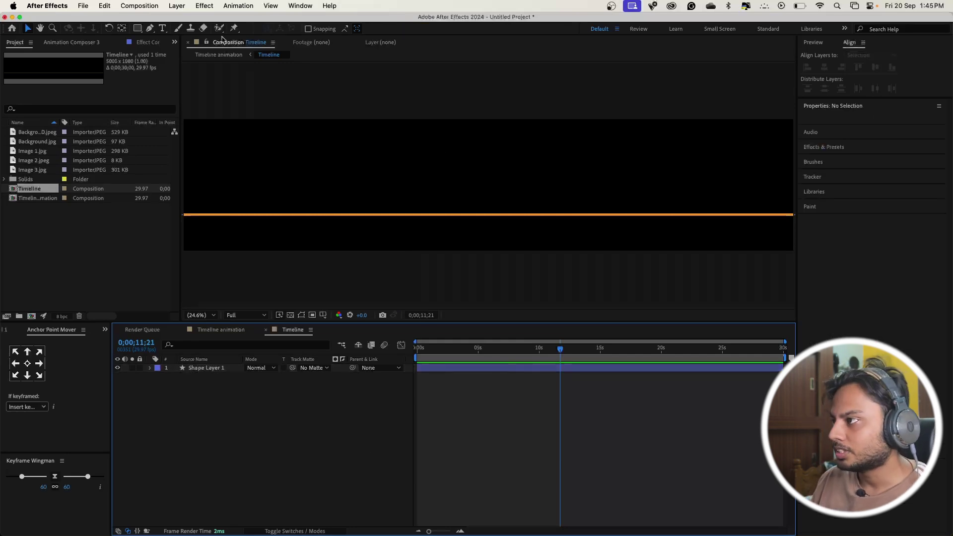
key(g)
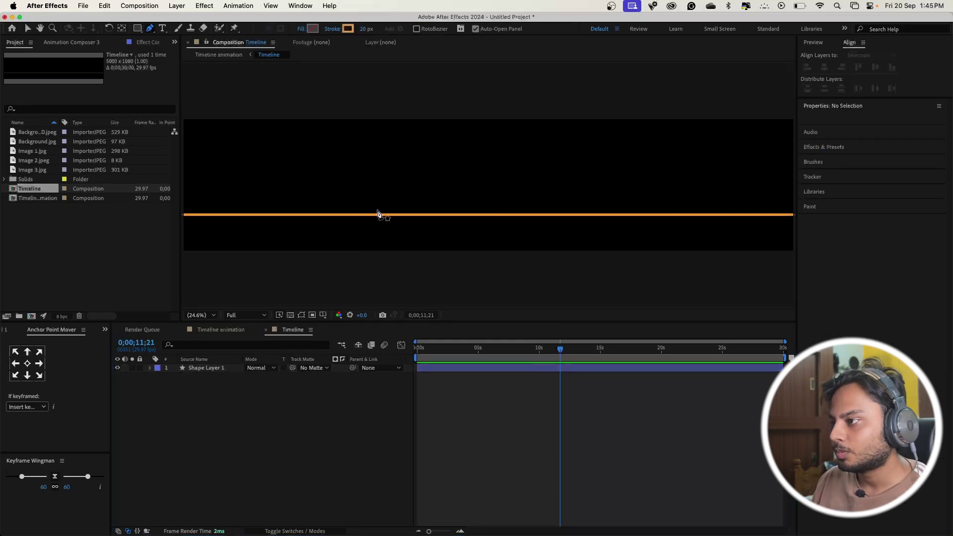
click(409, 213)
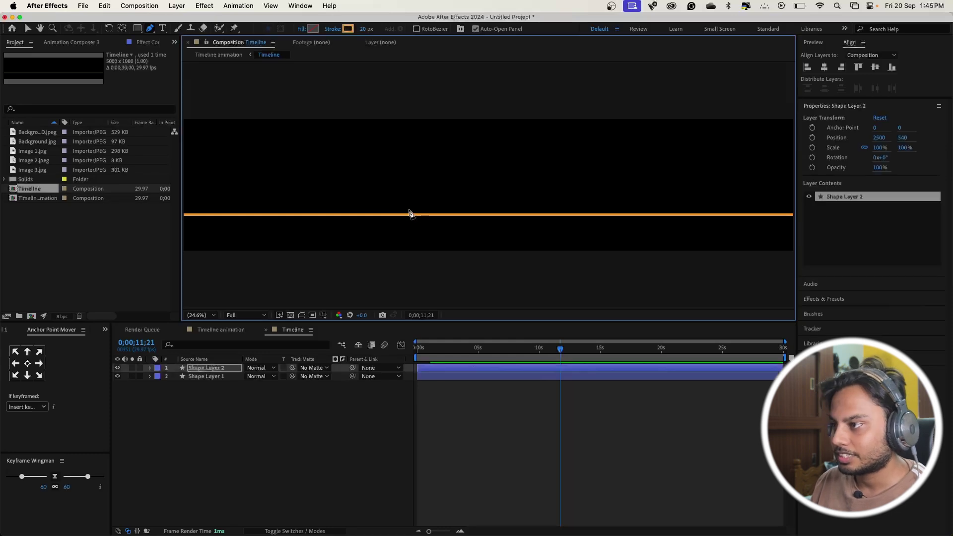
click(410, 210)
click(411, 218)
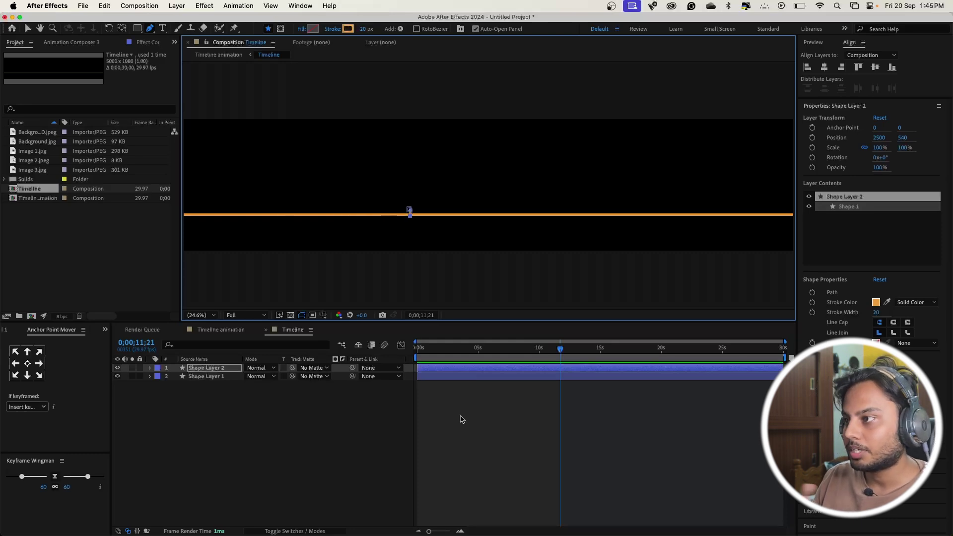
click(349, 29)
drag(662, 259, 594, 205)
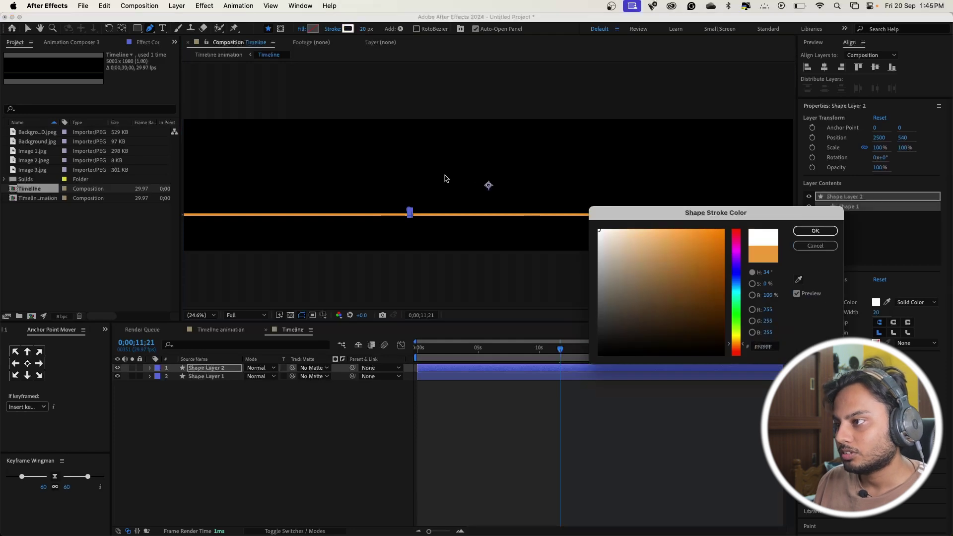
click(815, 231)
click(534, 407)
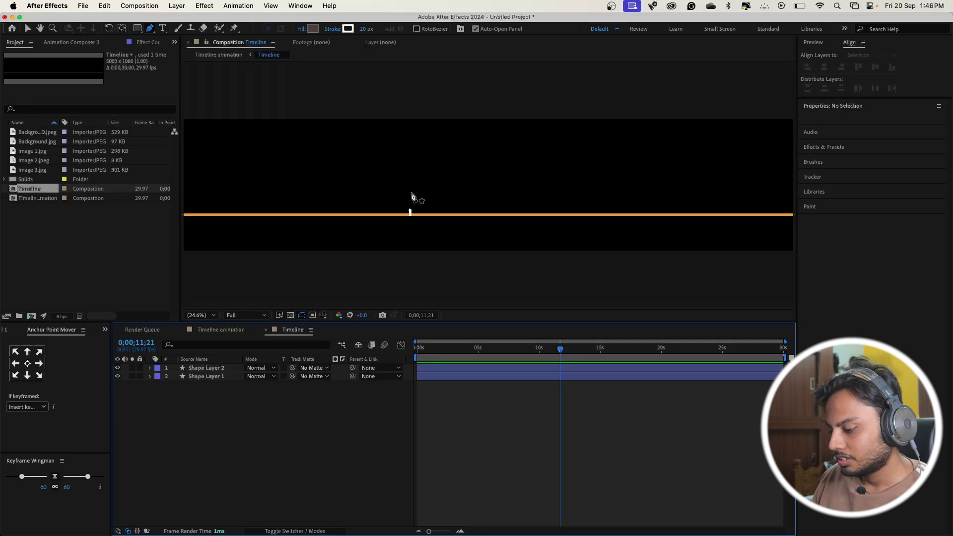
- Undo the crooked tick's path and its white stroke colour
scroll(409, 211, up, 4)
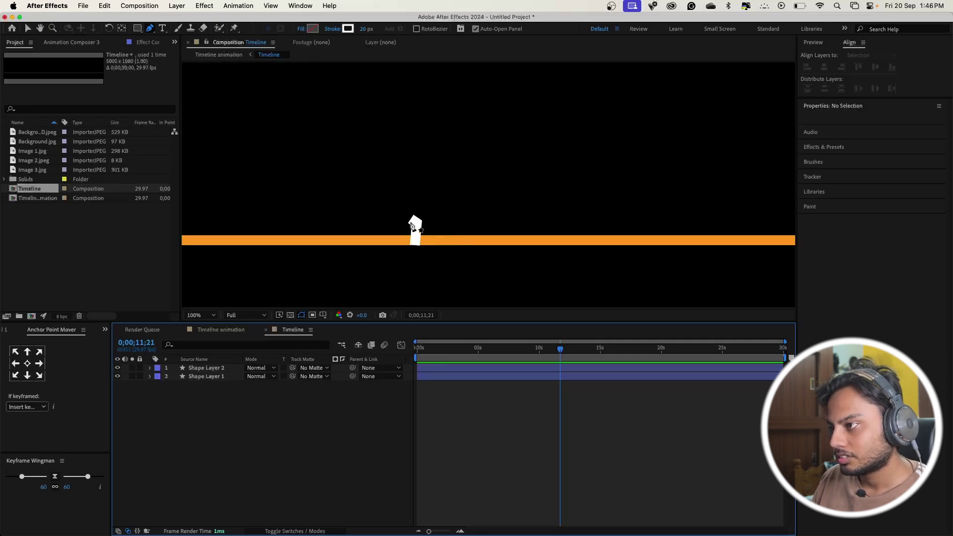
click(424, 229)
key(ctrl+z)
key(ctrl+z)
key(ctrl+z)
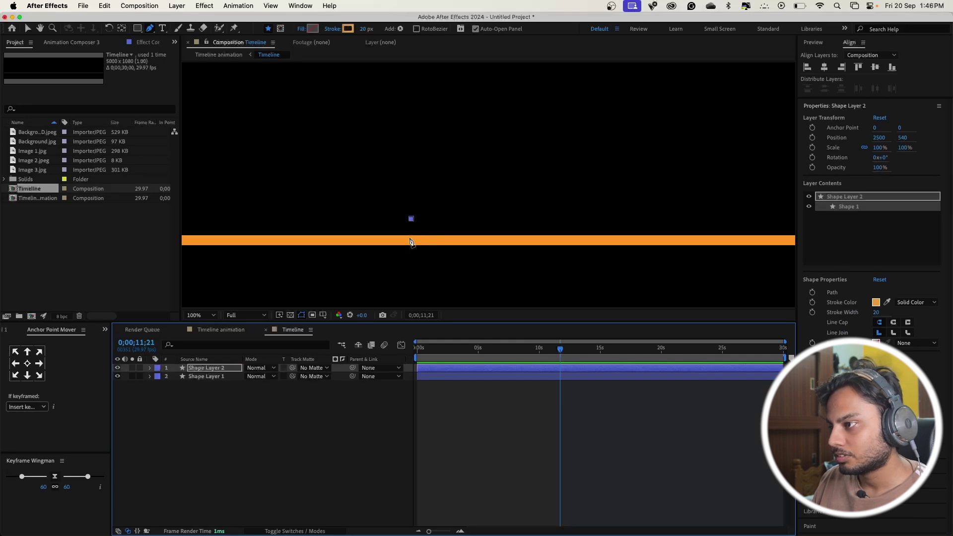
- Draw a short straight vertical tick rising from the orange line and set its stroke colour to white FFFFFF
click(411, 240)
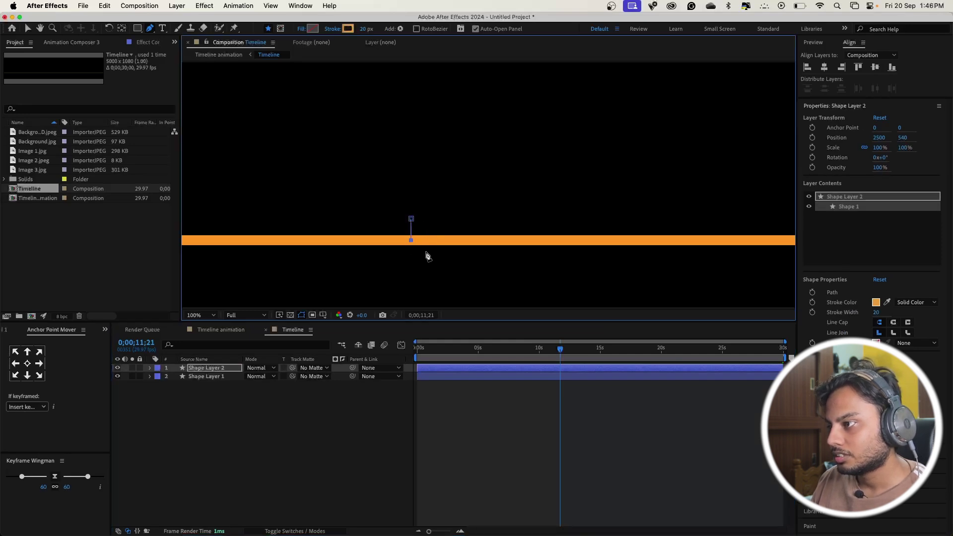
click(349, 28)
drag(626, 252, 599, 230)
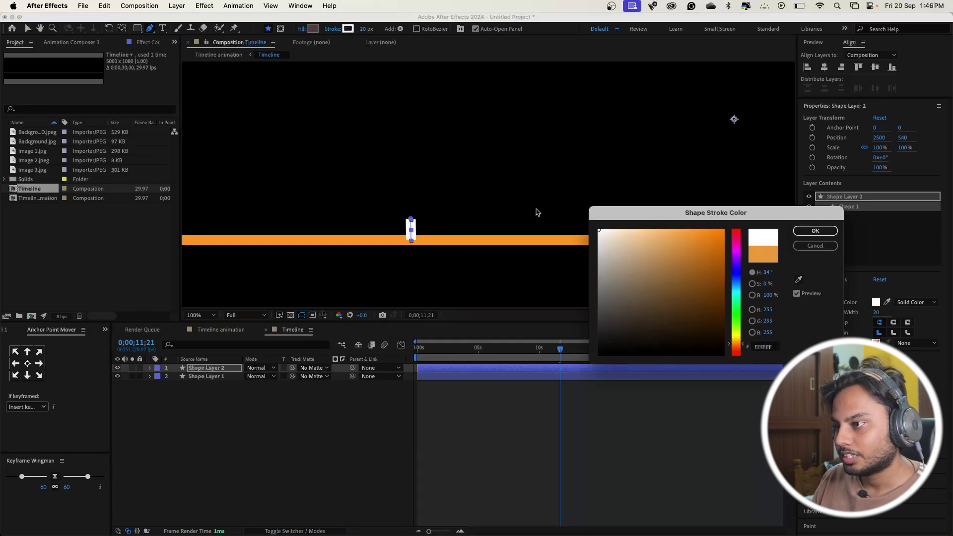
click(815, 231)
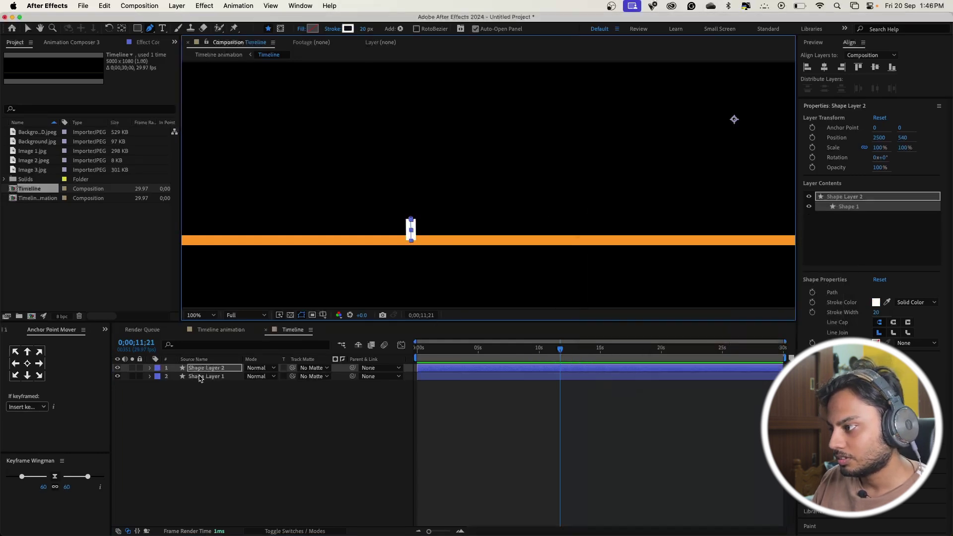
- Move the tick's Shape Layer 2 beneath Shape Layer 1 so the orange line covers its base, and deselect it
drag(208, 370, 209, 395)
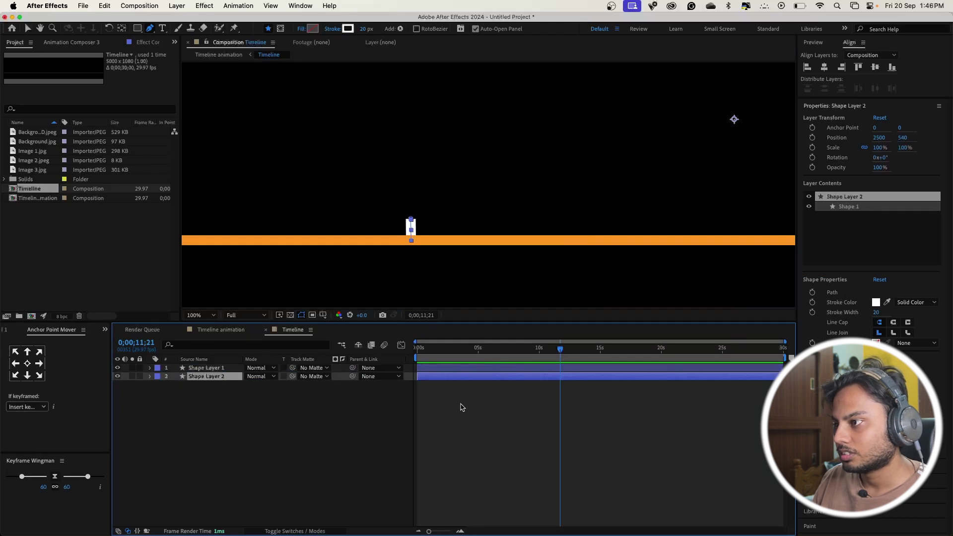
scroll(443, 253, down, 4)
click(486, 410)
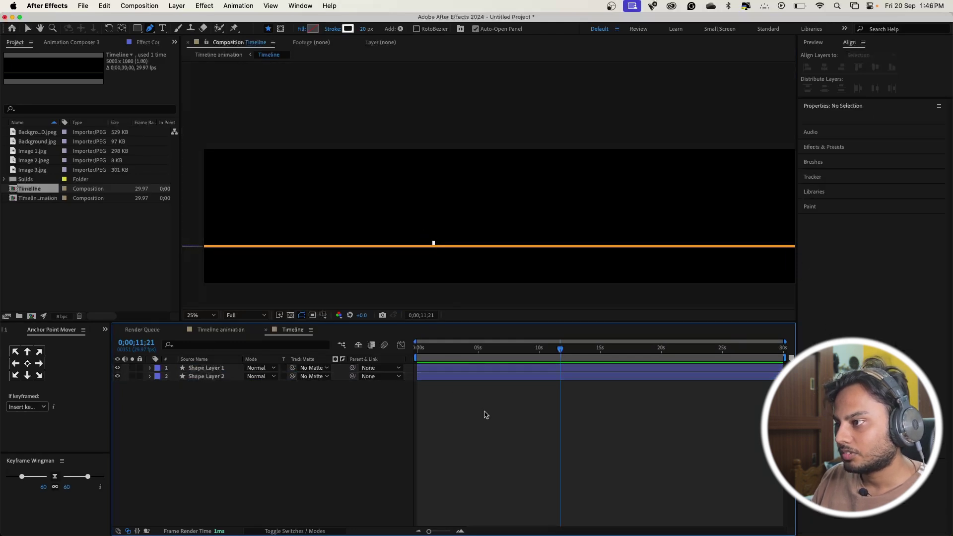
- Add a text layer reading 1897 just above the white tick in the Timeline composition
key(super+t)
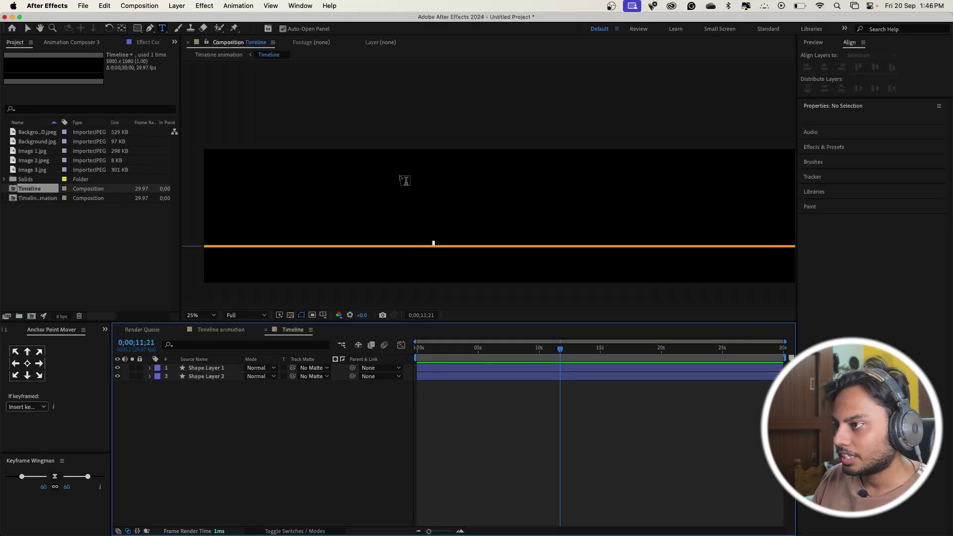
click(422, 231)
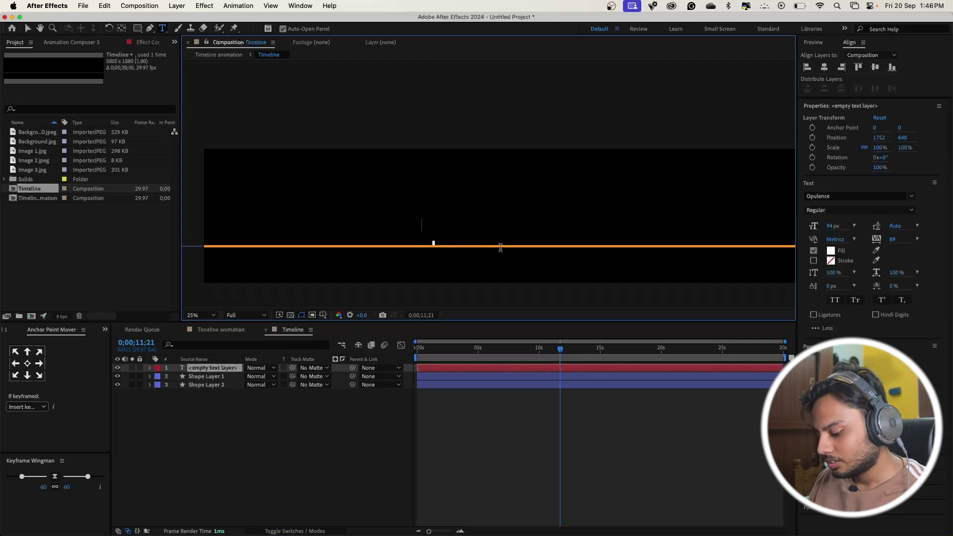
text(1897)
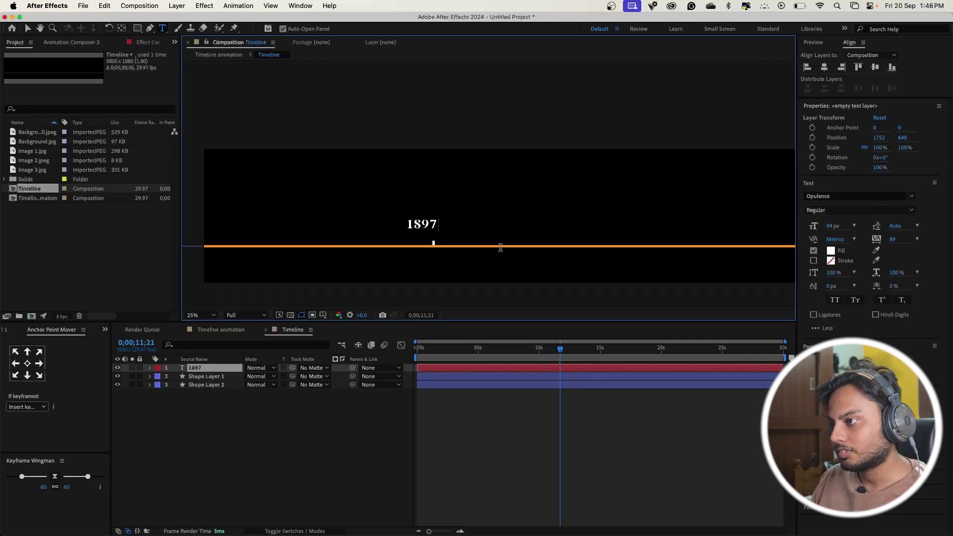
scroll(457, 267, up, 2)
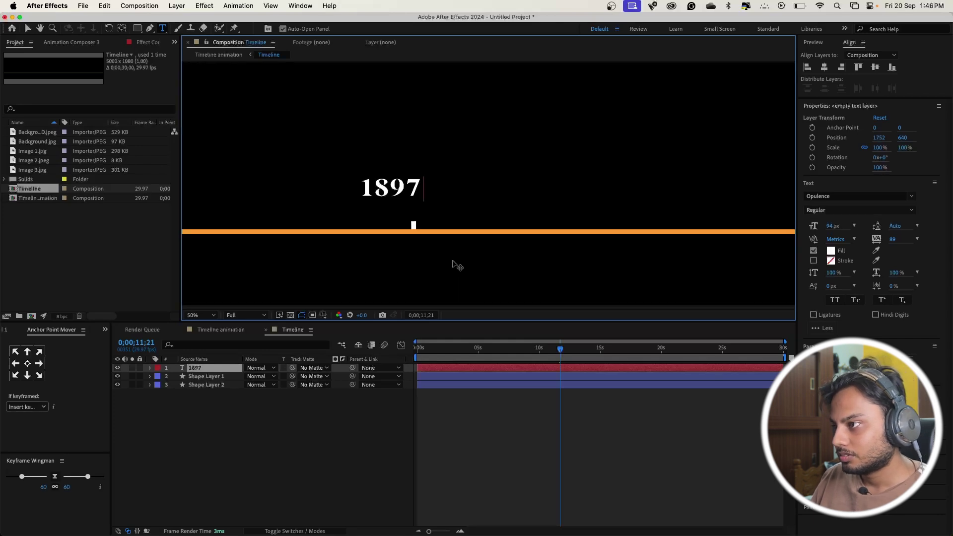
text(v)
key(BackSpace)
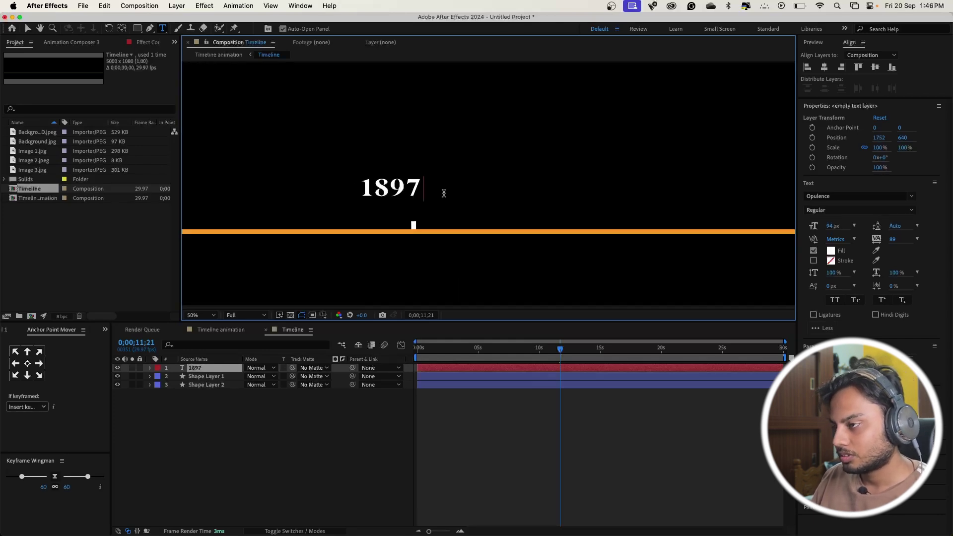
click(467, 416)
- Move the 1897 text down and across so it sits centred directly above the white tick, then deselect it
click(207, 370)
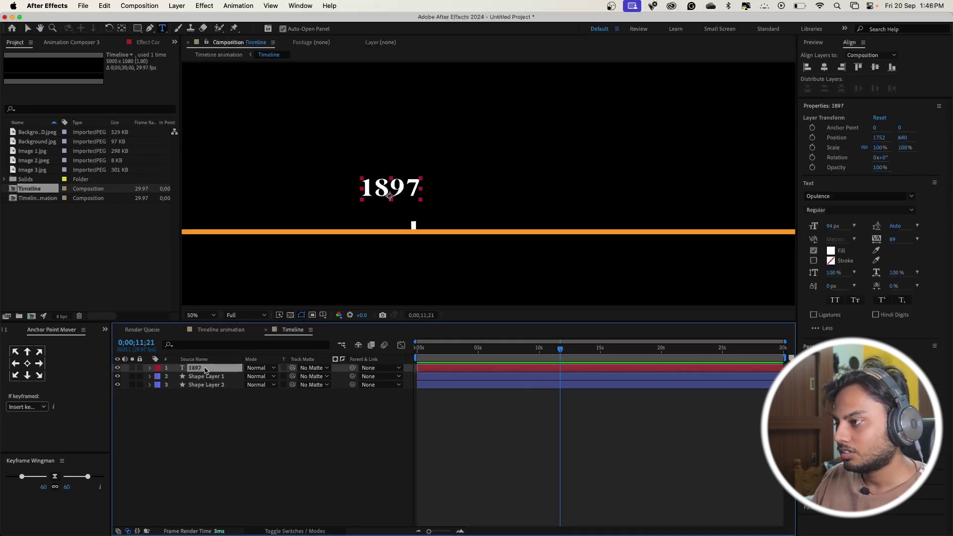
key(v)
drag(400, 189, 422, 206)
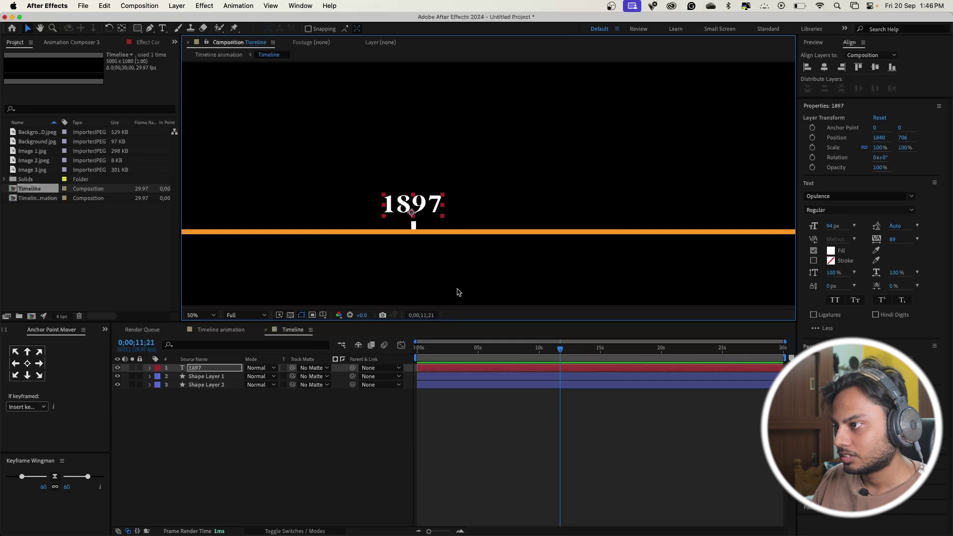
click(495, 449)
scroll(483, 204, down, 2)
click(483, 204)
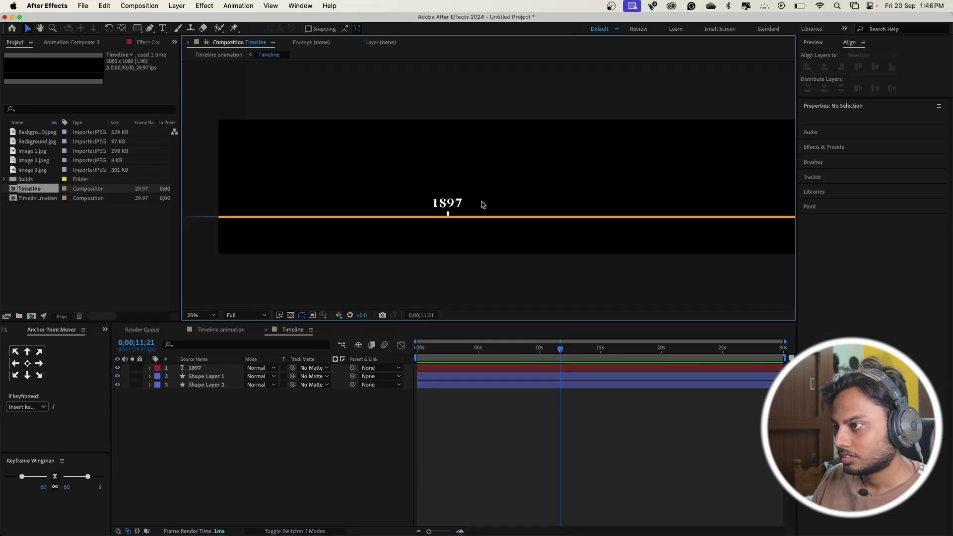
click(482, 500)
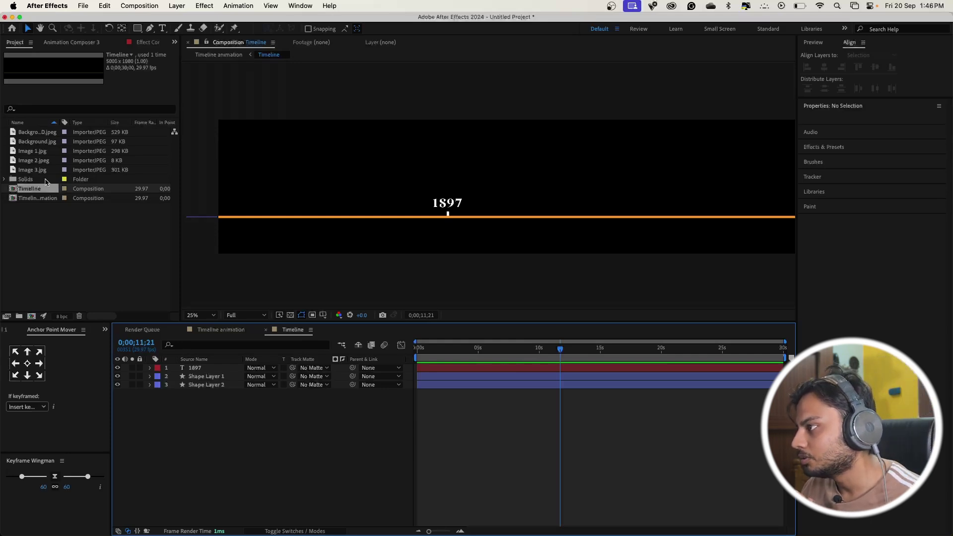
- Add Image 1.jpg beneath the 1897 text layer, scale it to 51%, and centre it above the year
click(35, 152)
drag(34, 152, 433, 375)
drag(544, 195, 470, 157)
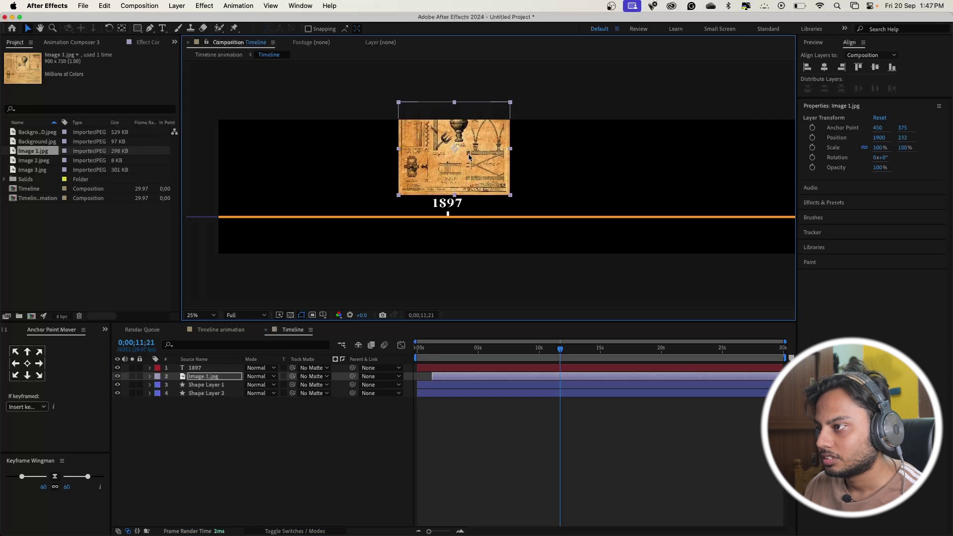
click(206, 376)
key(s)
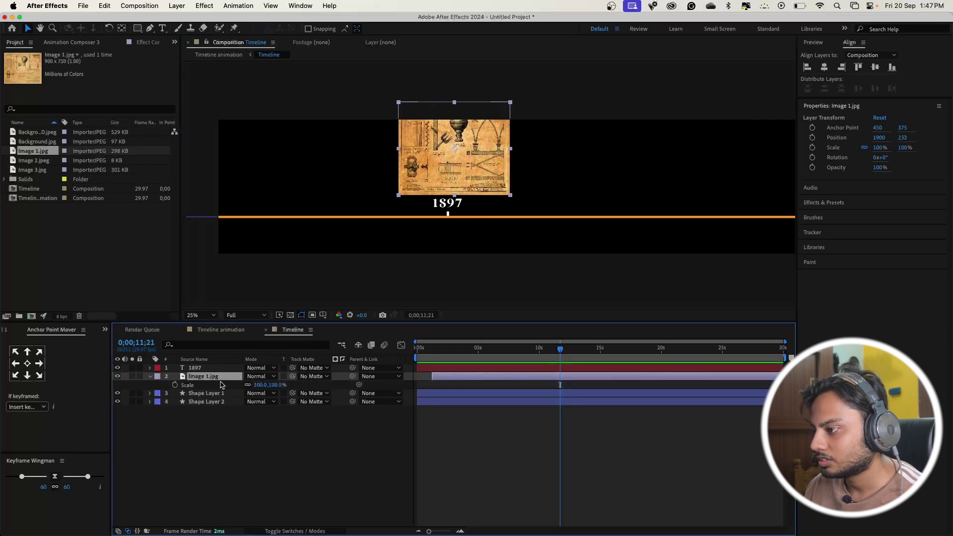
drag(257, 385, 235, 386)
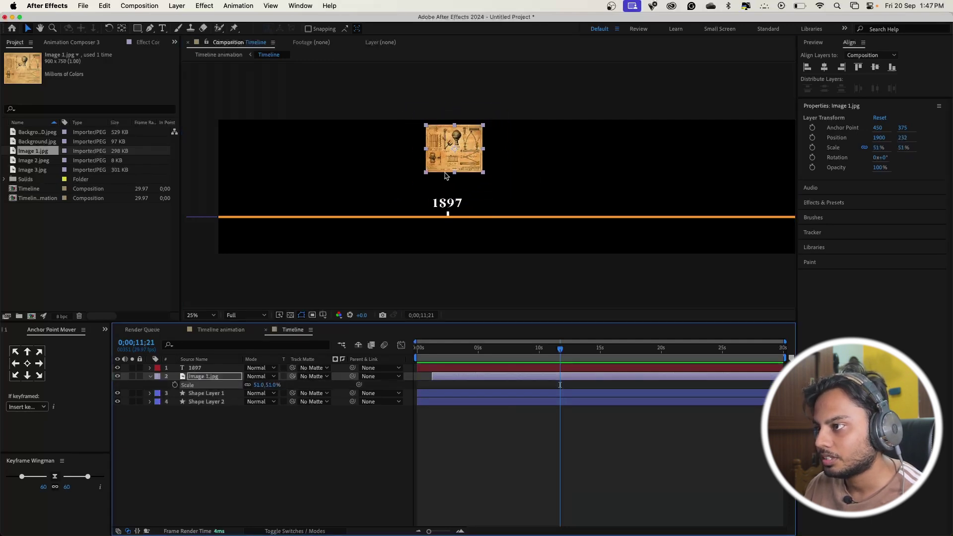
drag(463, 158, 458, 178)
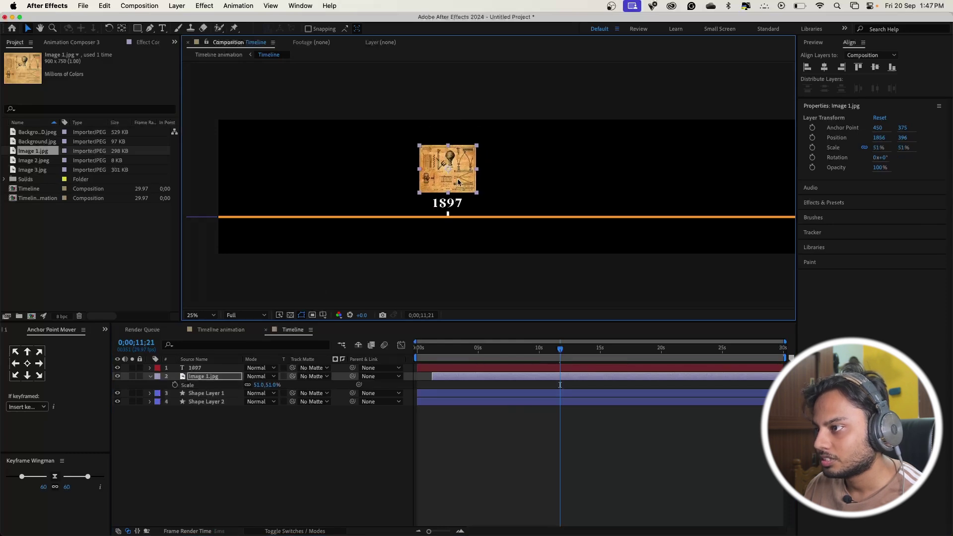
- Scale the 1897 text to 66% and move it down closer to the tick
click(451, 205)
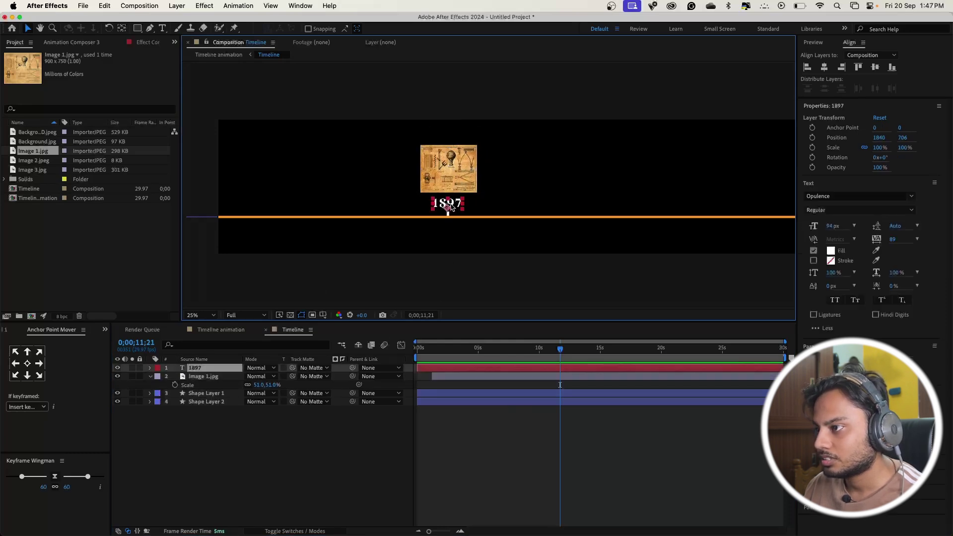
scroll(447, 219, up, 4)
key(s)
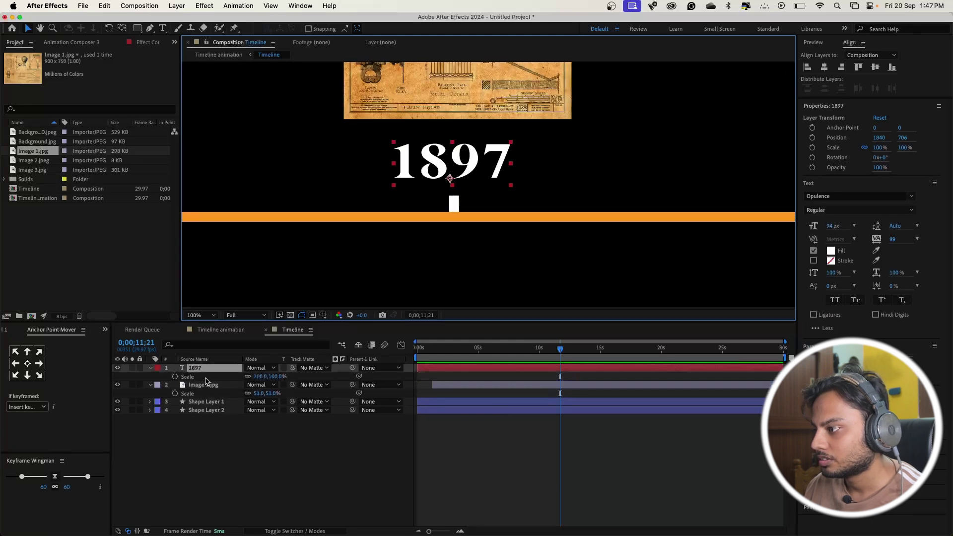
drag(269, 376, 244, 379)
drag(471, 165, 469, 174)
- Lower Image 1.jpg to sit just above the 1897 text and check the layout in the Timeline animation composition
drag(517, 73, 518, 106)
click(216, 330)
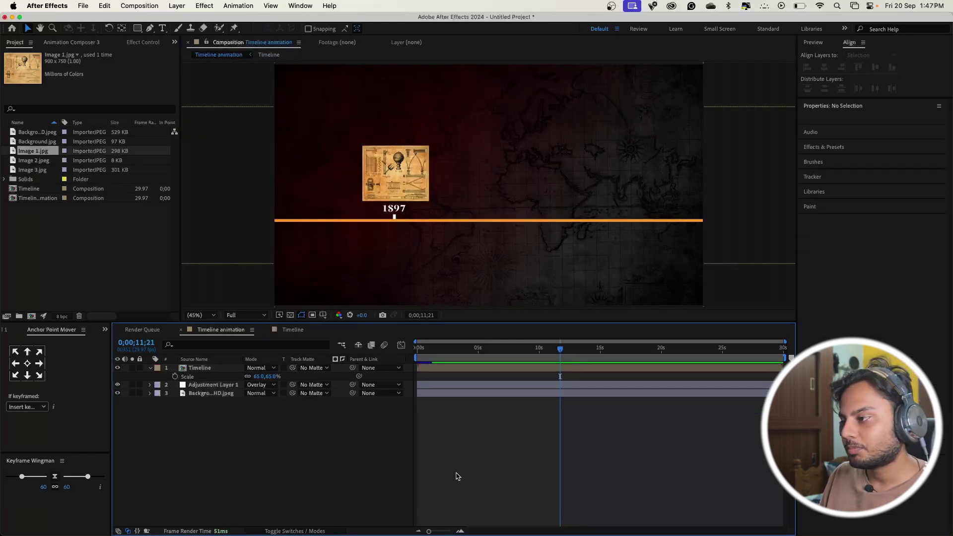
click(299, 332)
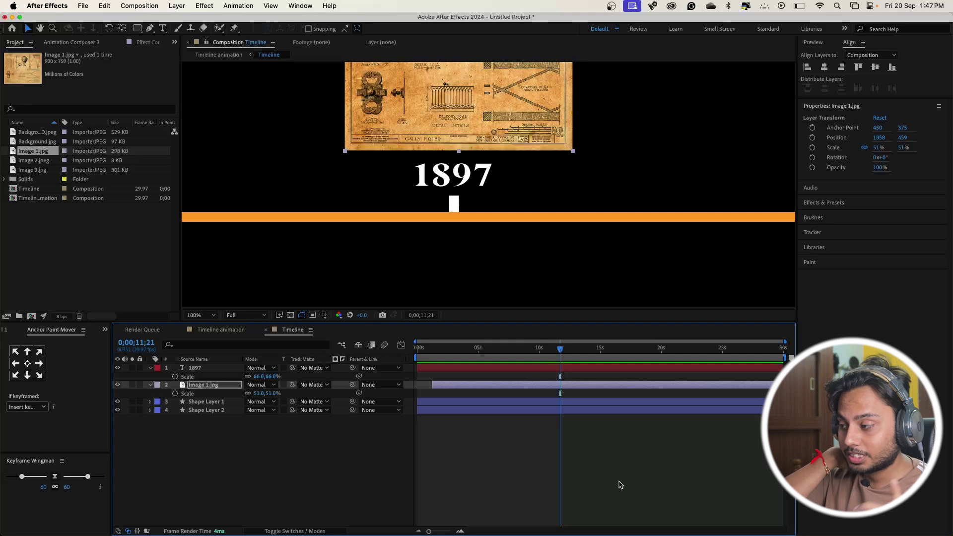
- Apply the Tint effect to the Image 1.jpg layer and check it against the map in the Timeline animation composition
key(Return)
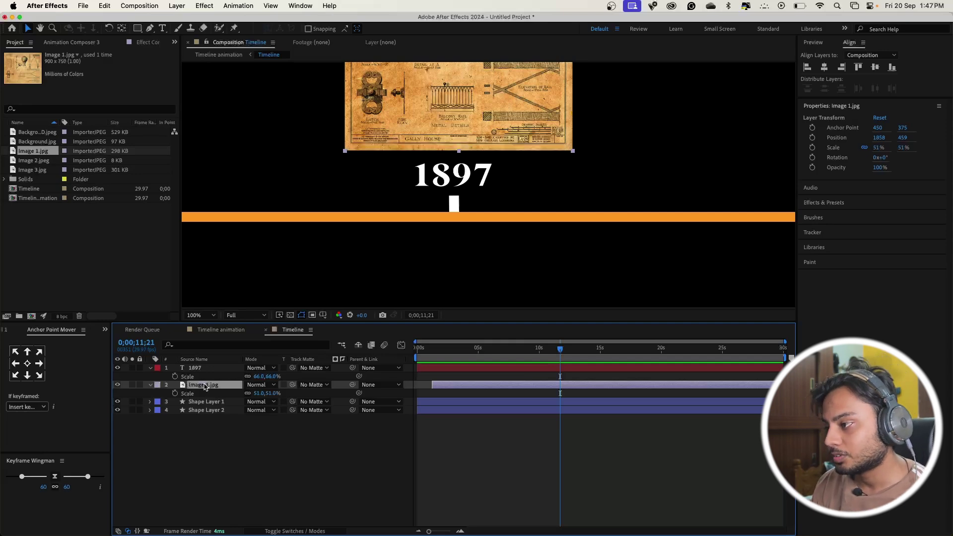
key(ctrl+space)
text(tint)
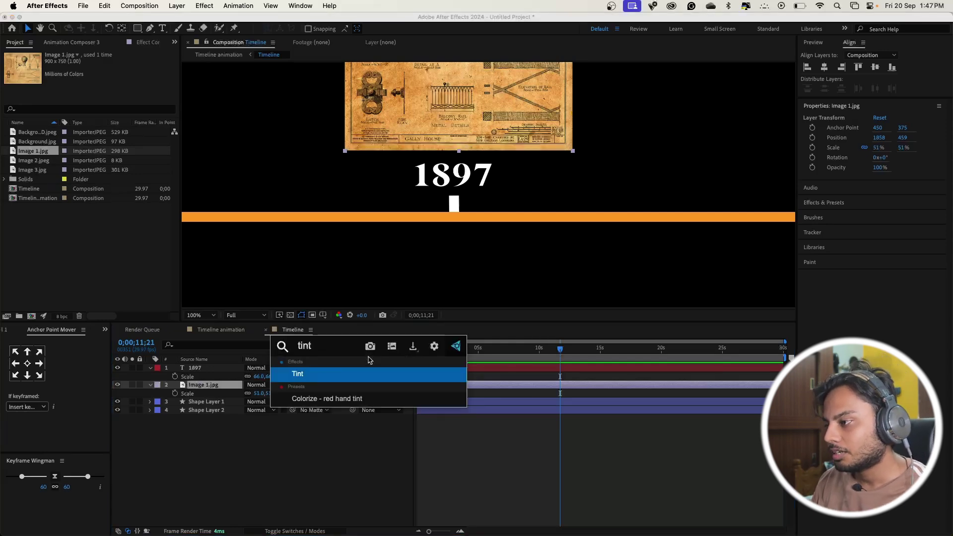
key(Return)
scroll(496, 157, down, 4)
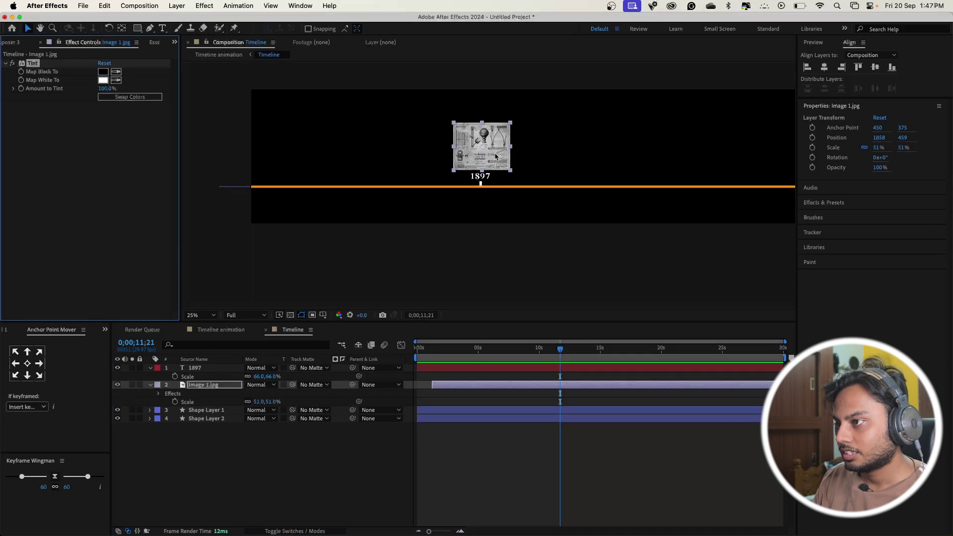
scroll(506, 169, up, 2)
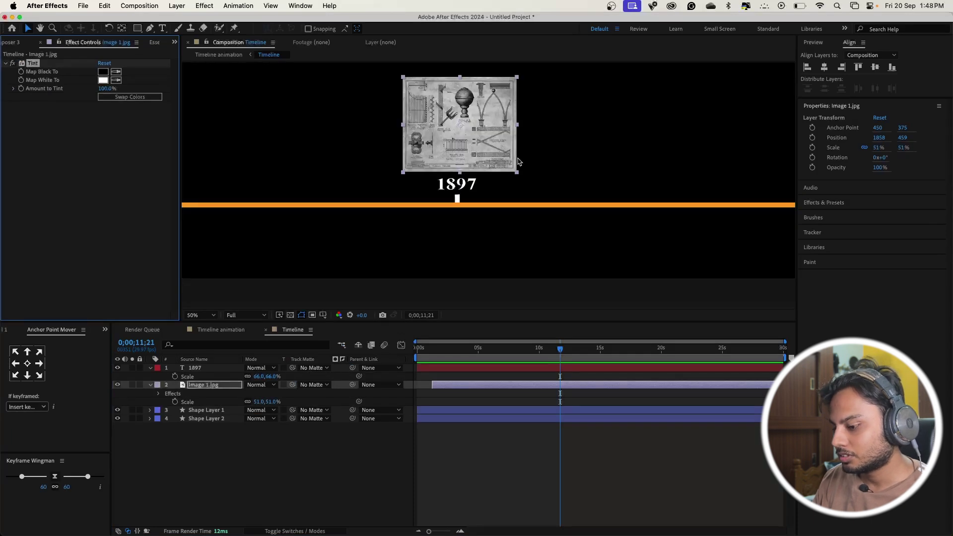
click(234, 331)
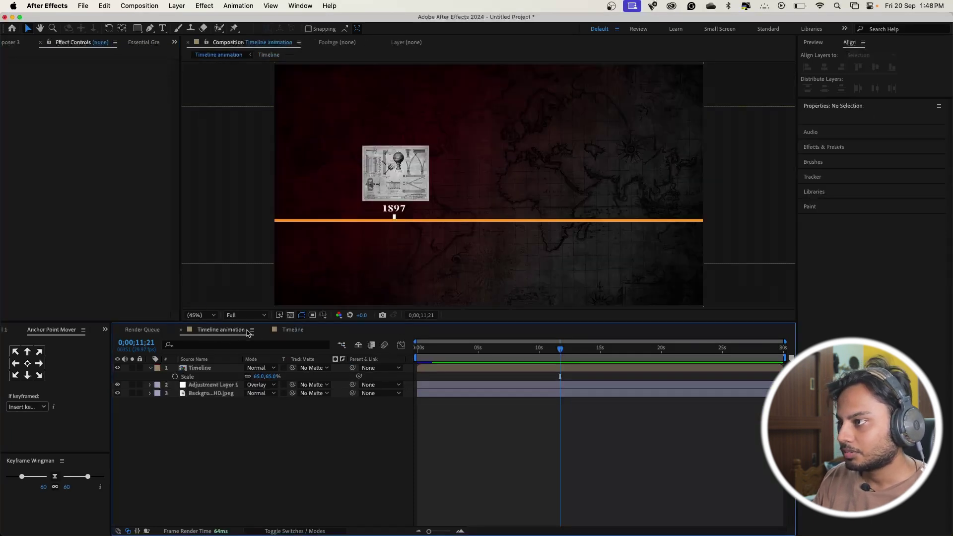
- Swap the Tint effect's black and white colours on Image 1.jpg and check it in the Timeline animation composition
click(292, 331)
right_click(508, 168)
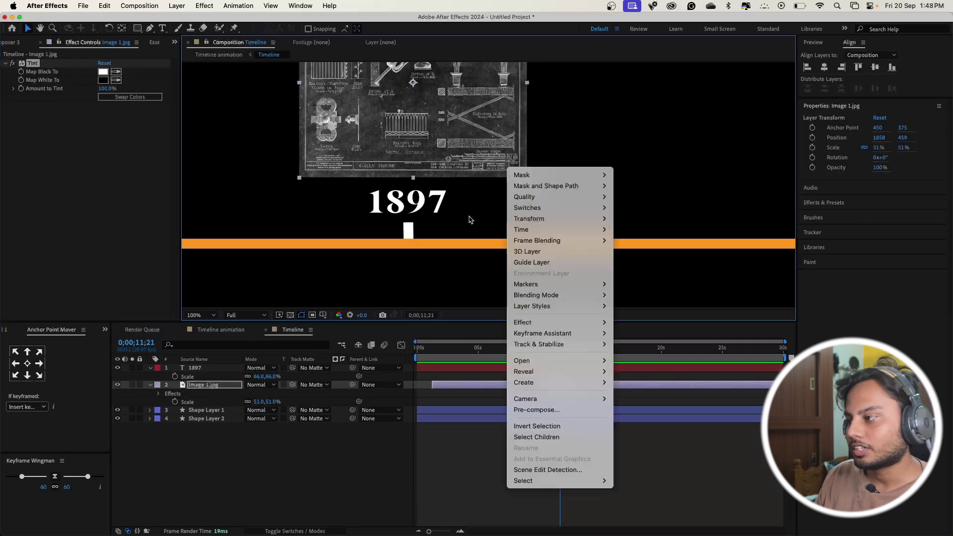
click(221, 330)
click(221, 330)
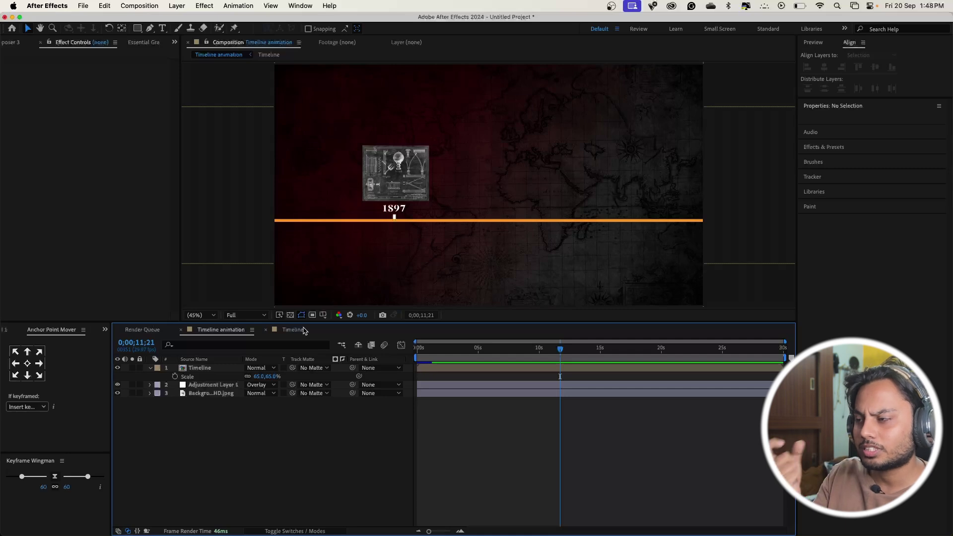
- Set Image 1.jpg's Tint colours, mapping black to red B13F3F and white to a near-black red
click(298, 331)
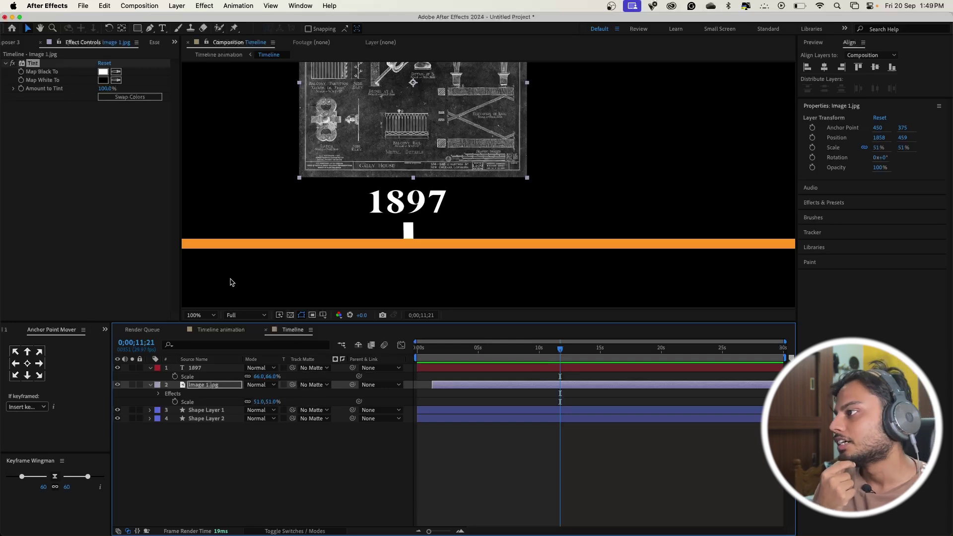
click(103, 71)
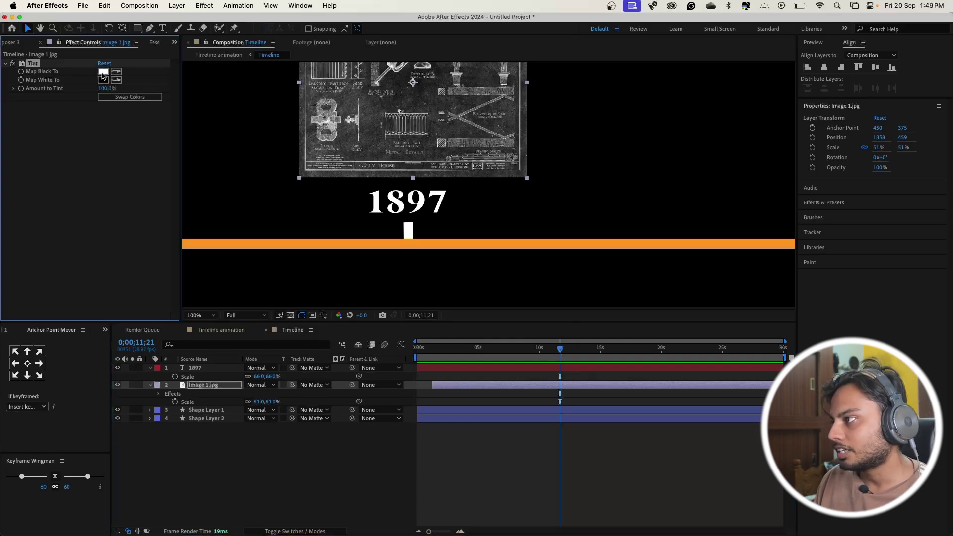
mouse_move(671, 232)
mouse_down()
mouse_move(674, 248)
mouse_move(654, 232)
mouse_move(649, 251)
mouse_move(688, 294)
mouse_move(679, 268)
mouse_up()
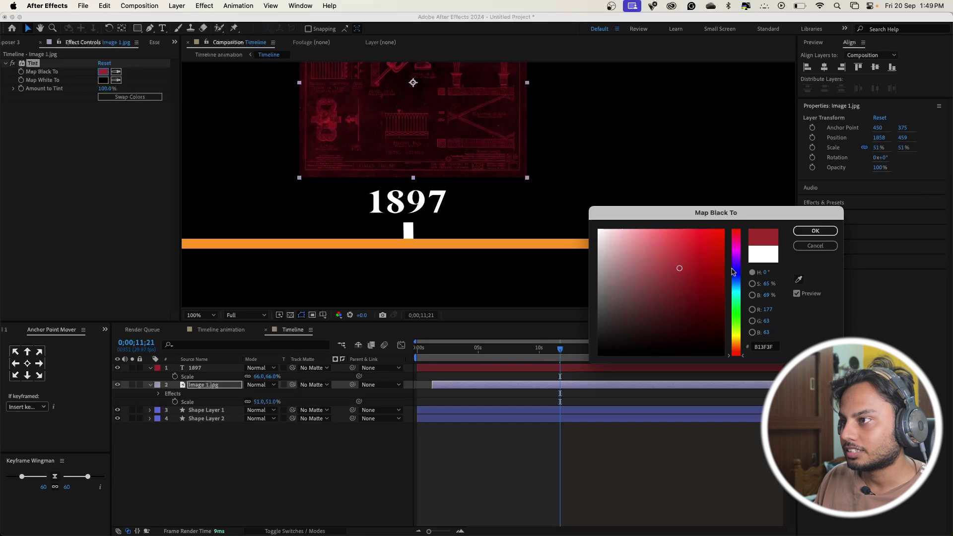
click(815, 232)
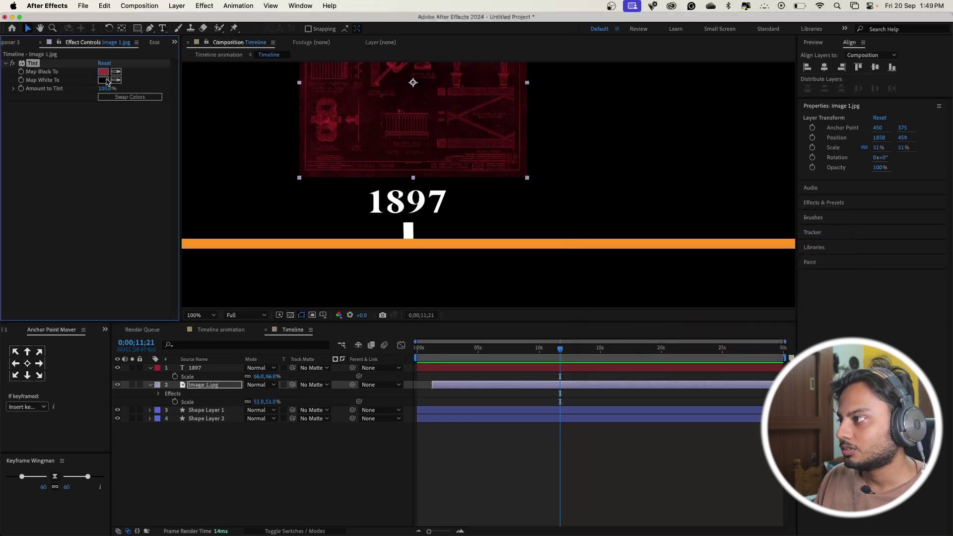
click(104, 80)
mouse_move(677, 284)
mouse_down()
mouse_move(658, 263)
mouse_move(586, 264)
mouse_move(585, 283)
mouse_move(664, 298)
mouse_move(680, 315)
mouse_move(682, 342)
mouse_up()
click(815, 231)
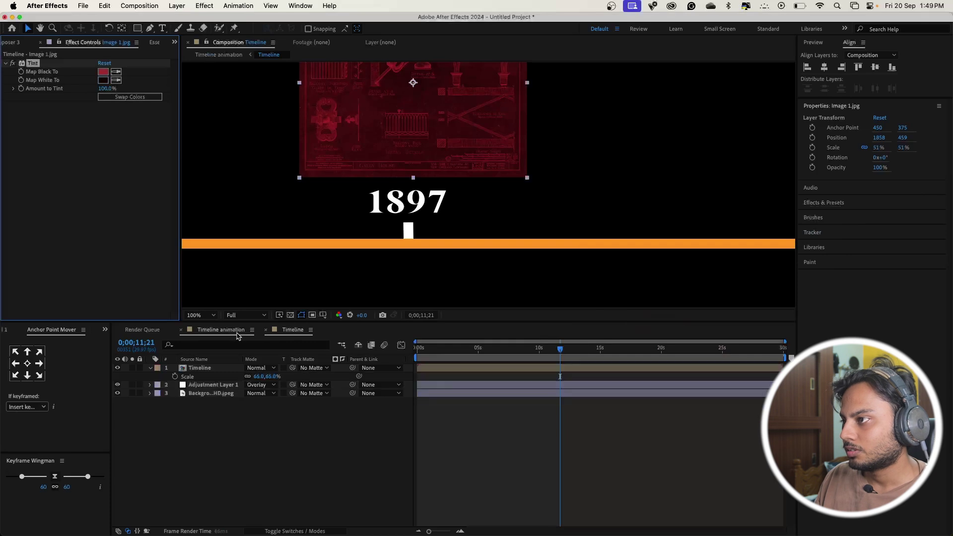
- Check the red-tinted image over the map background and set its Map Black To colour to lighter red D88888
click(222, 330)
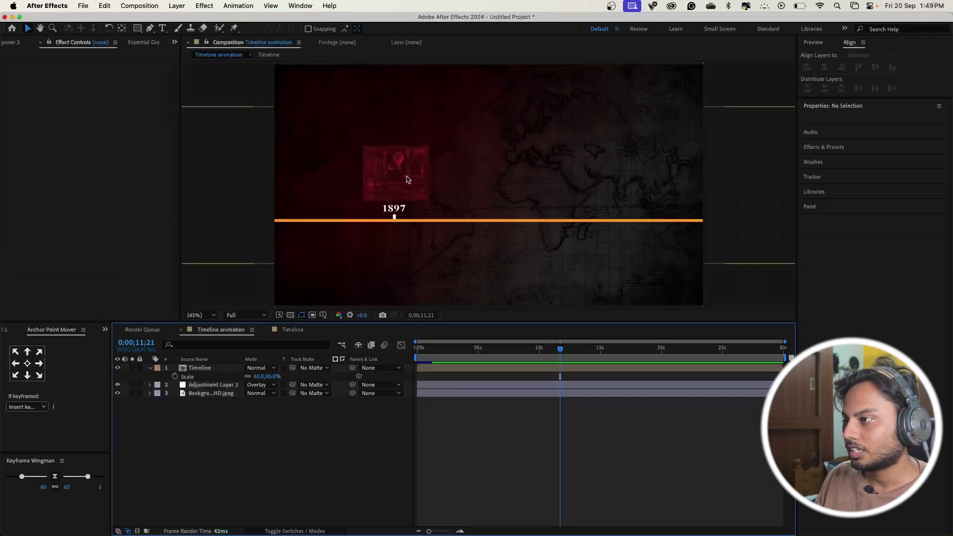
scroll(408, 179, up, 3)
scroll(407, 180, down, 4)
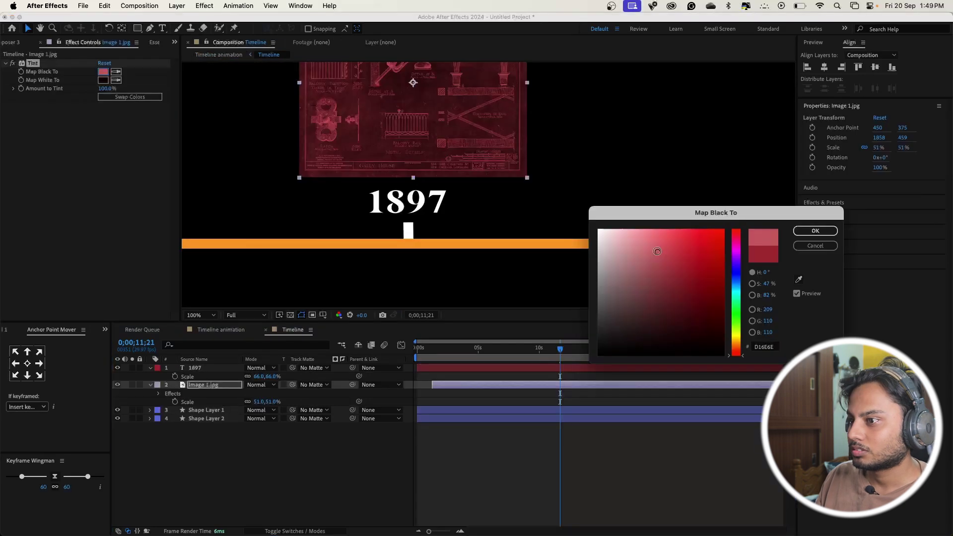
drag(656, 251, 645, 249)
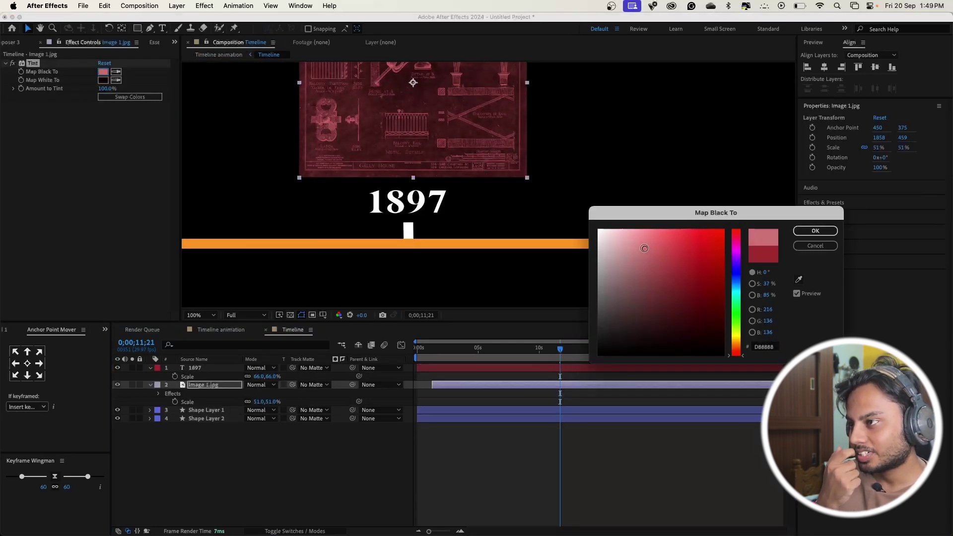
click(815, 231)
- Play the Timeline animation composition from its first frame to review the tinted image and year
click(210, 332)
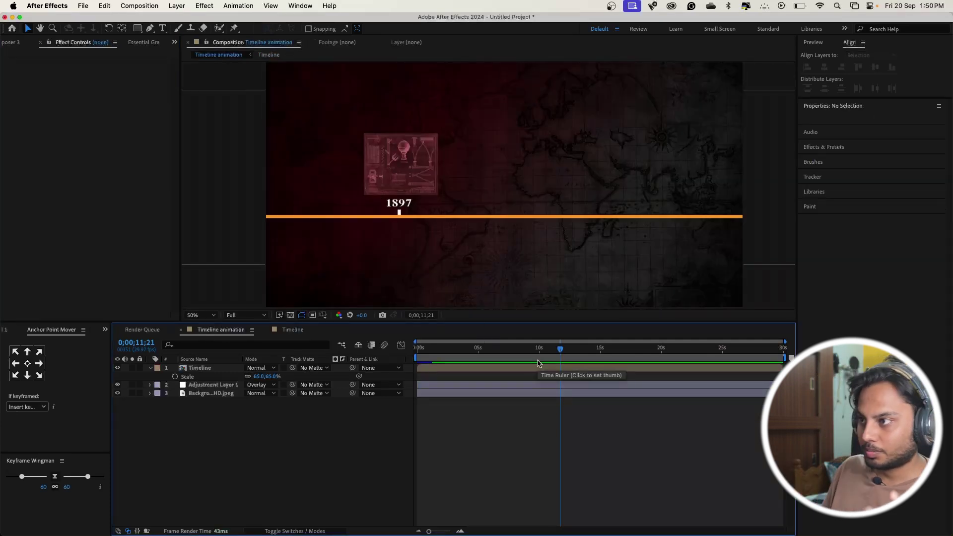
drag(546, 356, 371, 345)
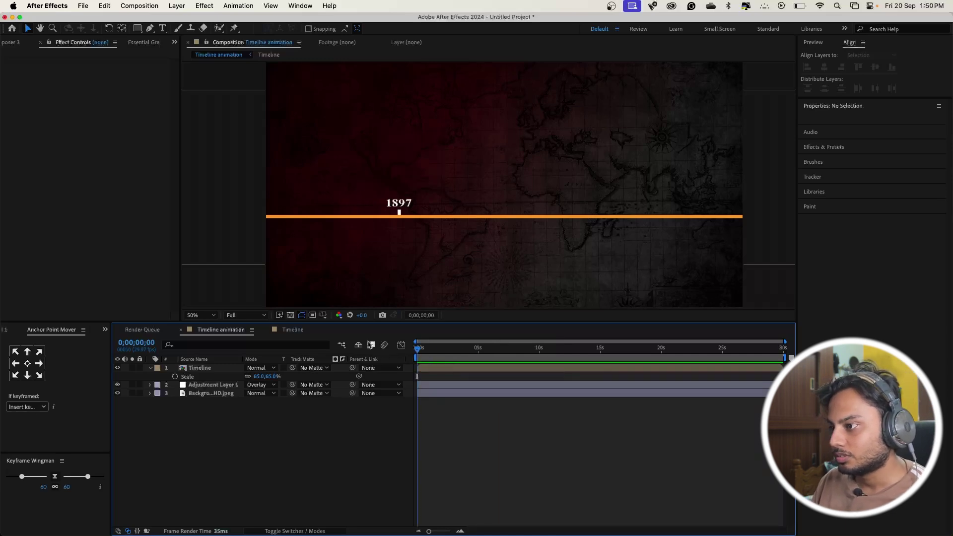
key(space)
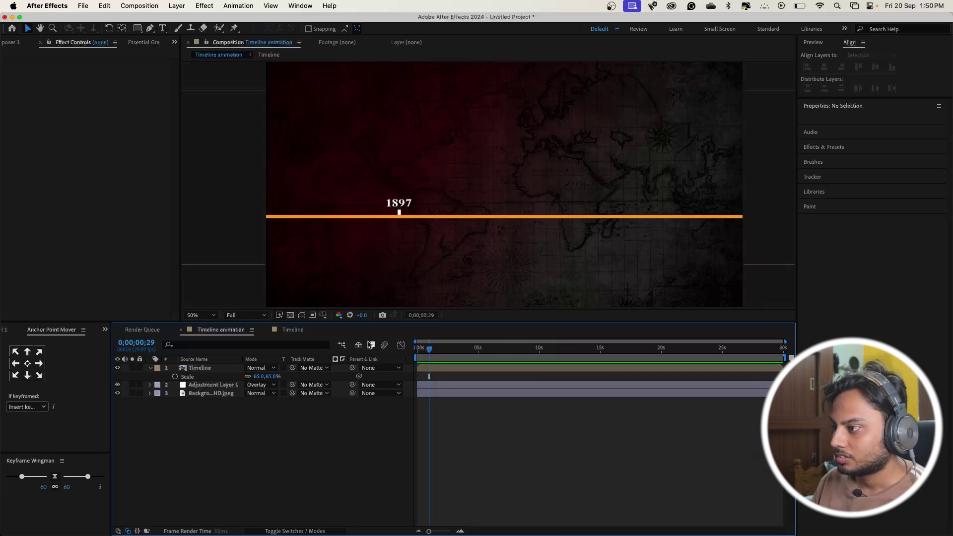
- Select Image 1.jpg in the Timeline composition and move the current time to 0;00;04;29
click(292, 334)
drag(486, 386, 472, 387)
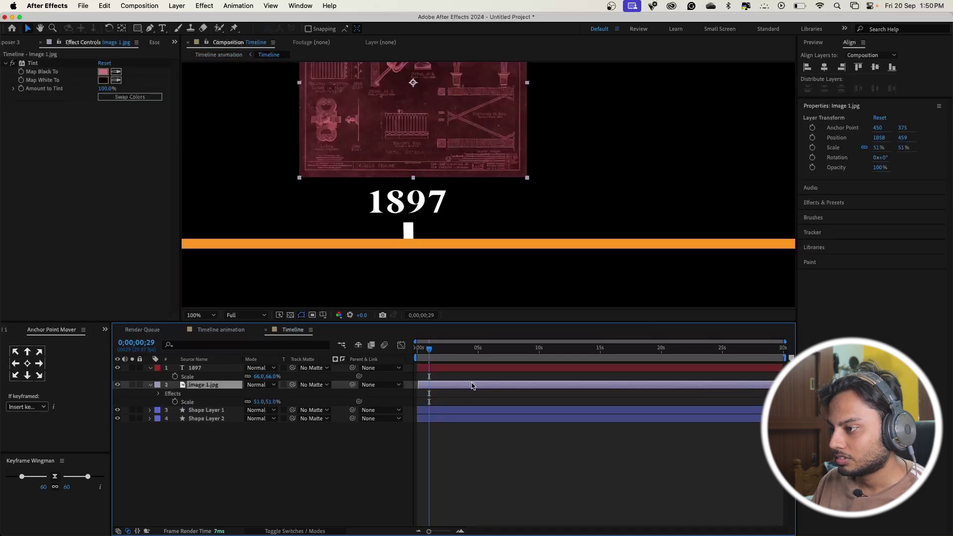
click(220, 330)
drag(429, 348, 391, 356)
drag(480, 347, 477, 348)
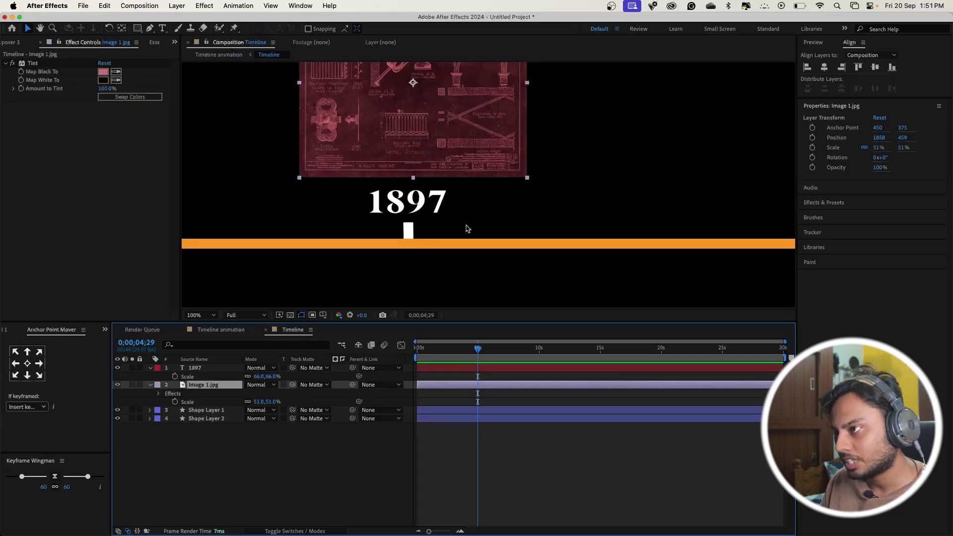
scroll(466, 228, down, 4)
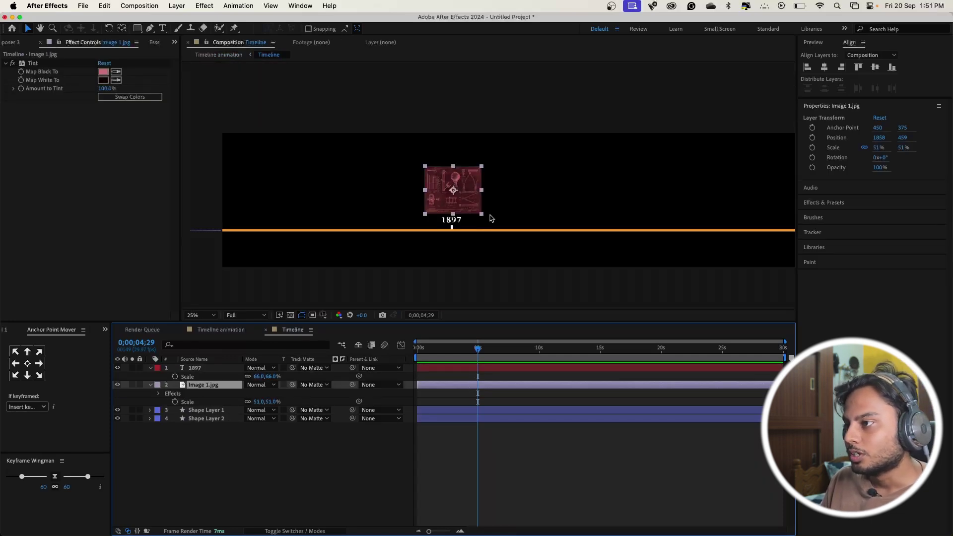
scroll(490, 218, up, 4)
scroll(490, 218, down, 2)
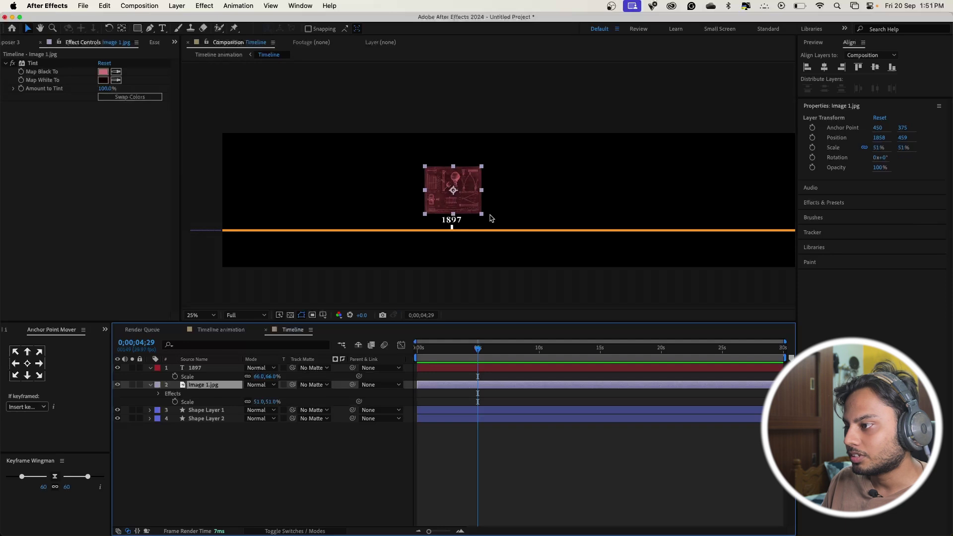
click(469, 371)
click(471, 387)
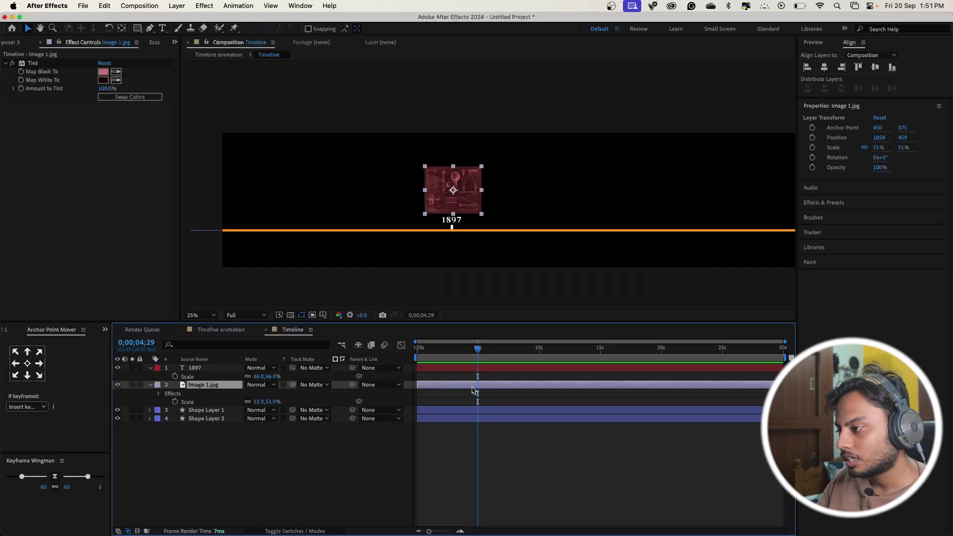
key(alt+shift+p)
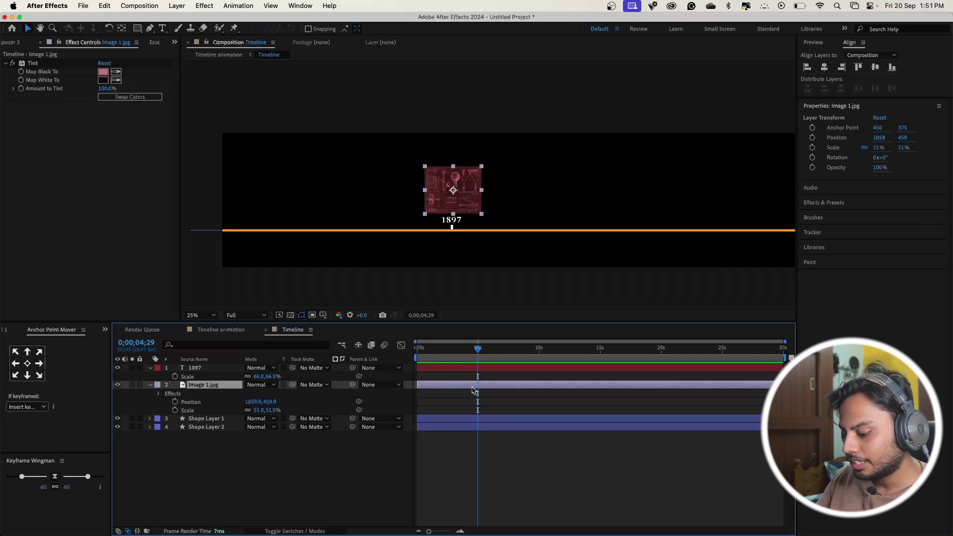
key(alt+shift+t)
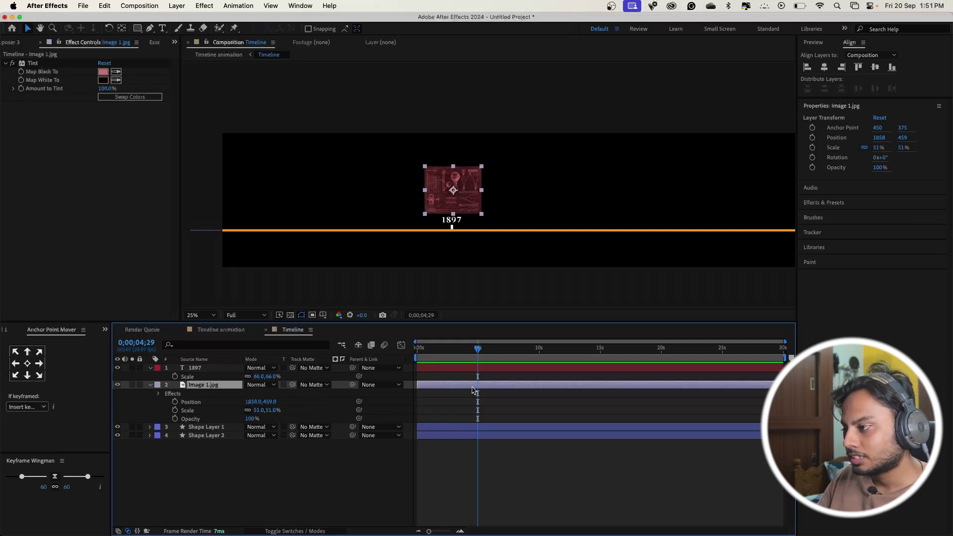
key(u)
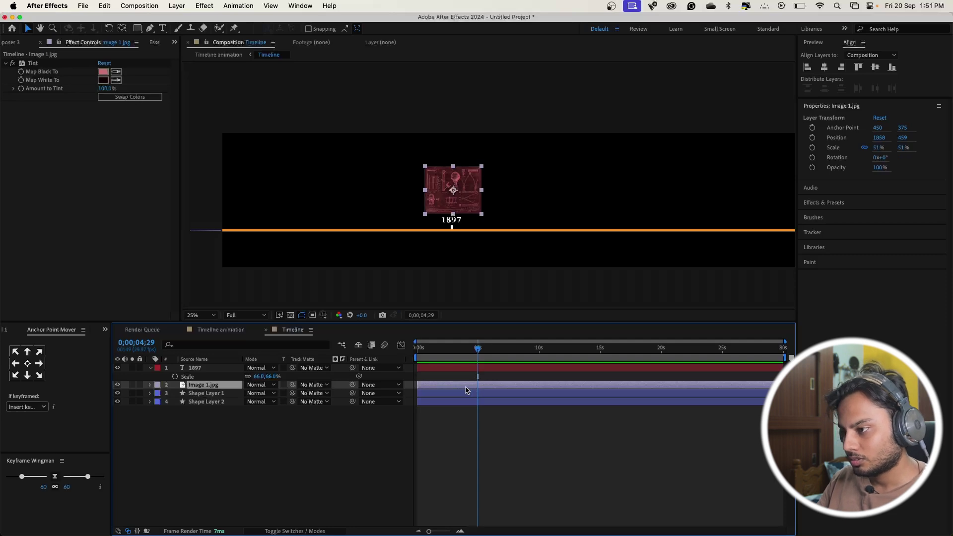
click(530, 471)
- Reveal Image 1.jpg's Position and Opacity and start keyframing both at 0;00;04;29
click(460, 387)
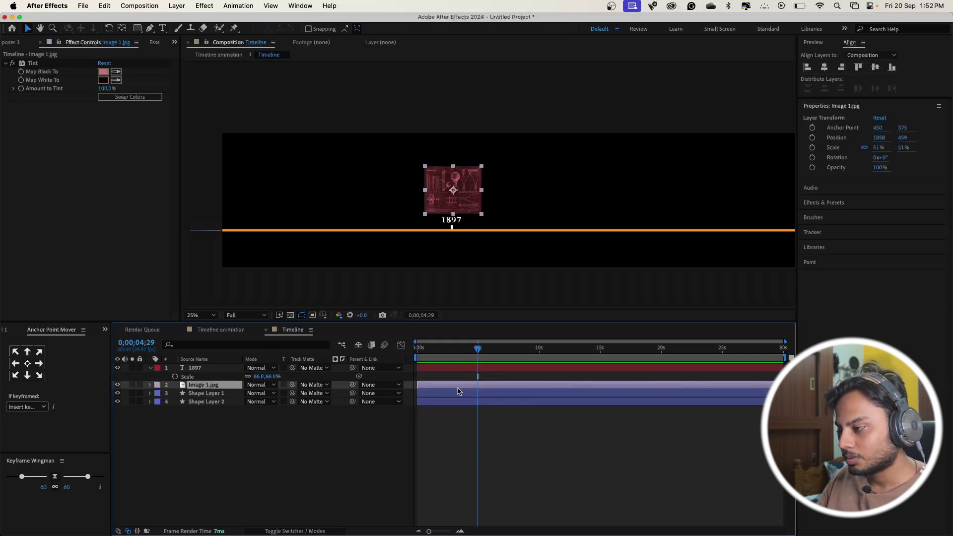
key(p)
key(shift+t)
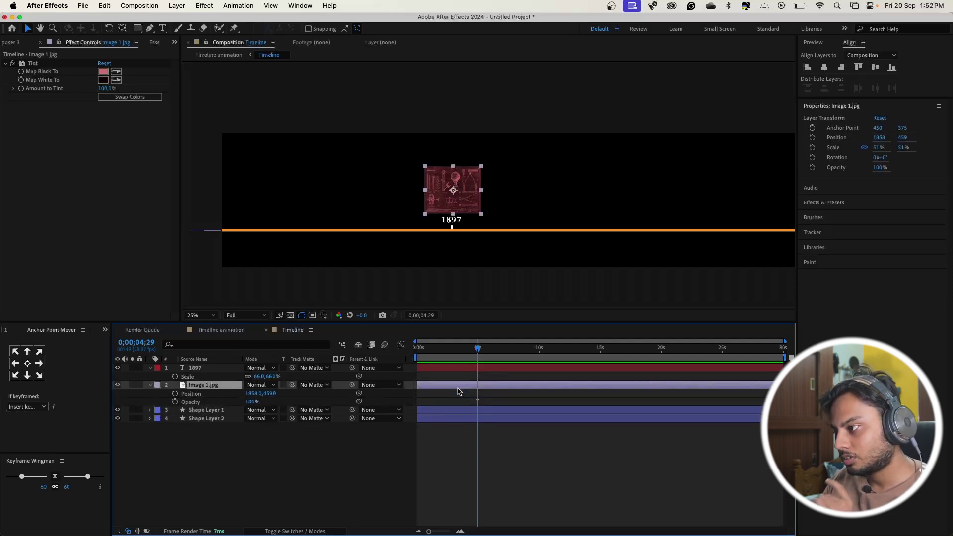
click(175, 402)
click(175, 393)
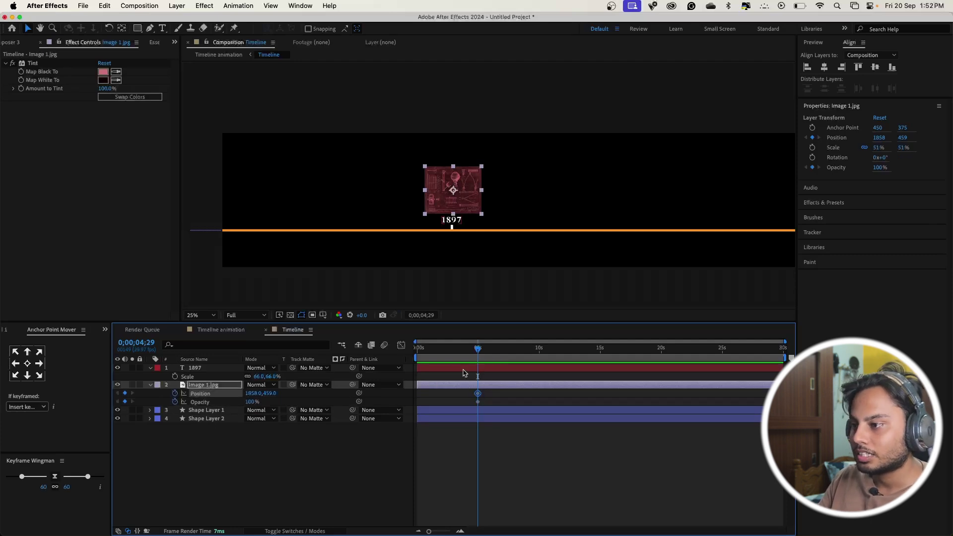
- At the first frame, keyframe Image 1.jpg's Position lower, at 1858, 578, and play the move
drag(468, 354, 417, 352)
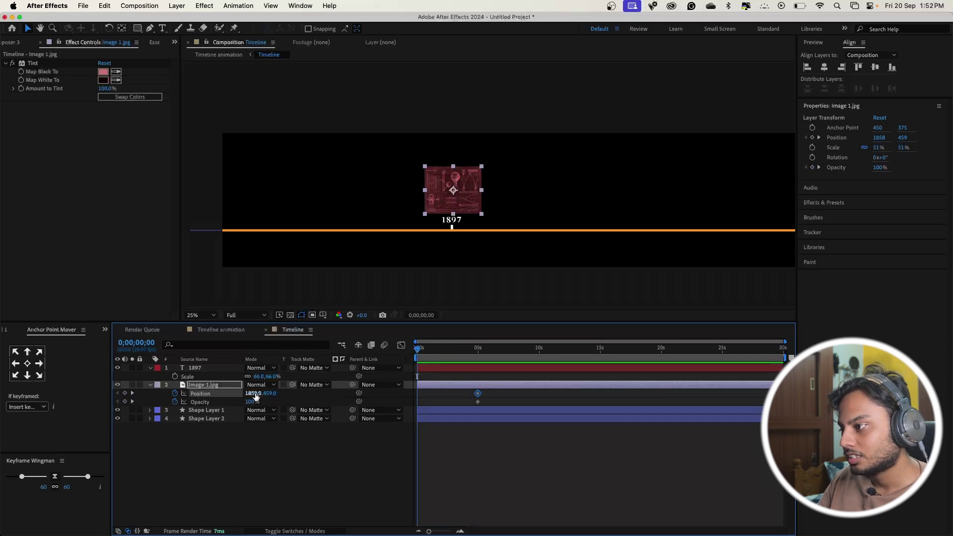
drag(252, 394, 220, 395)
key(super+z)
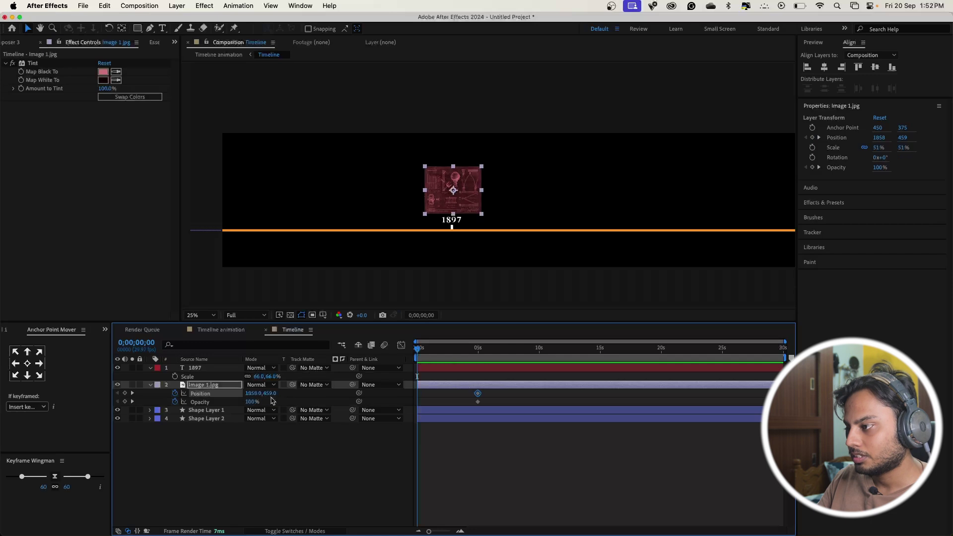
drag(272, 394, 328, 395)
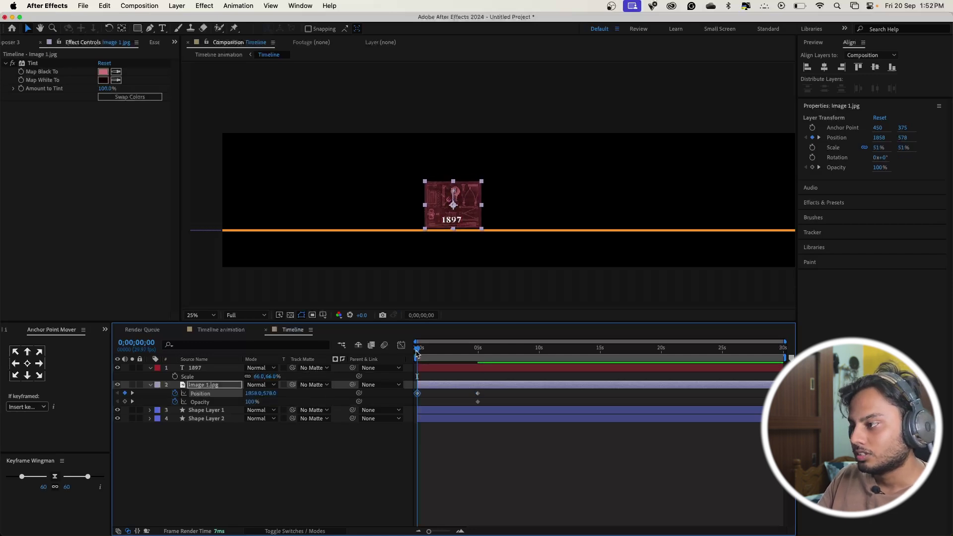
key(space)
key(space)
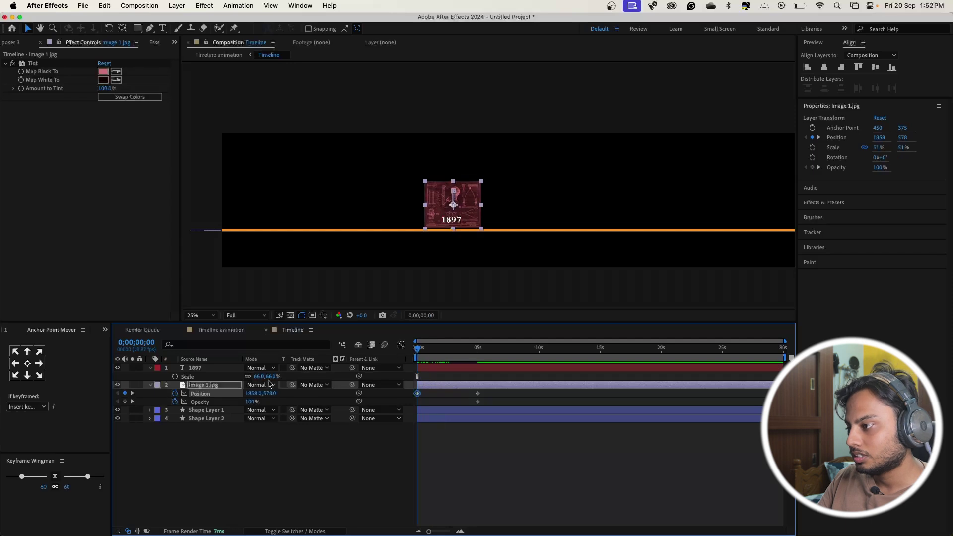
- Set Image 1.jpg's Opacity to 0% at the first frame and preview the fade-in
drag(252, 401, 113, 401)
key(space)
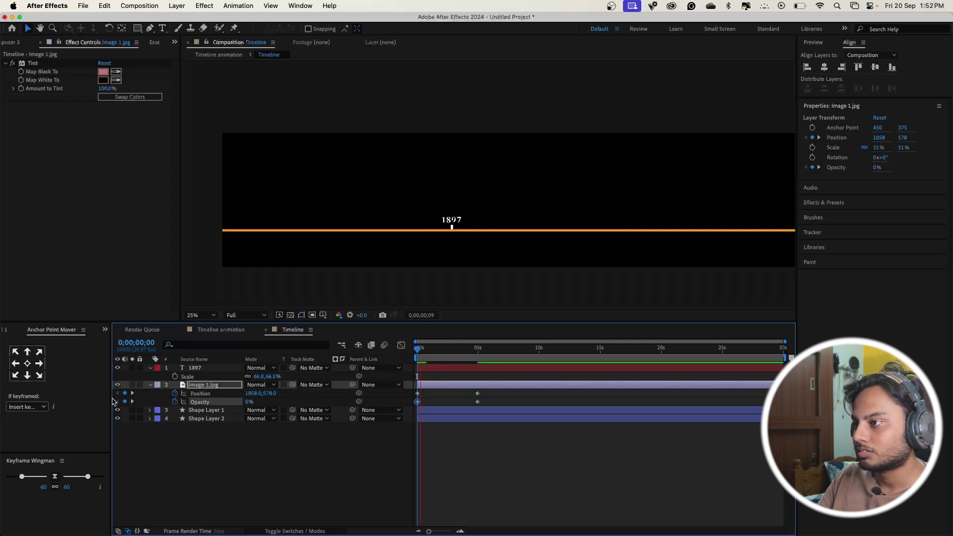
key(space)
- Shift Image 1.jpg's ending Position and Opacity keyframes earlier to about 1 second and play from the first frame
key(equal)
key(equal)
key(equal)
key(equal)
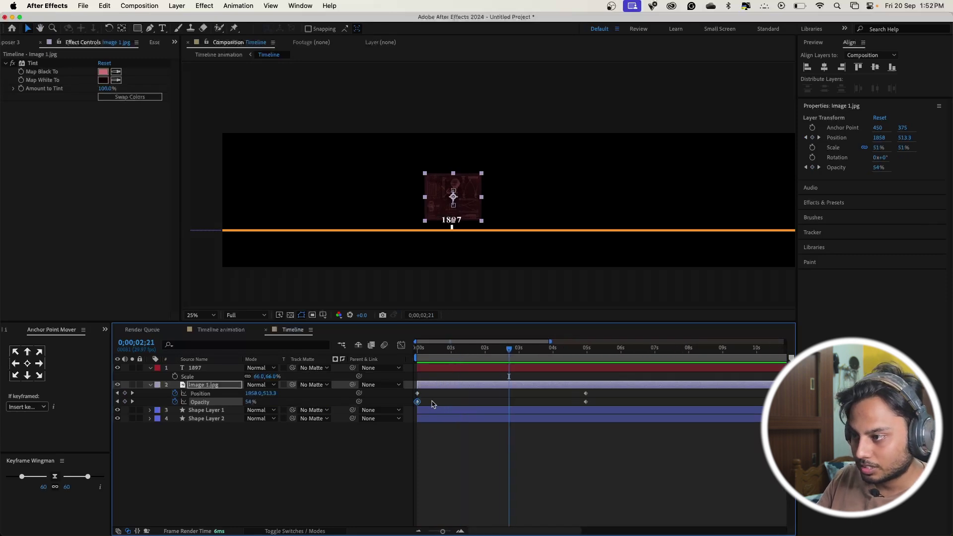
key(minus)
key(minus)
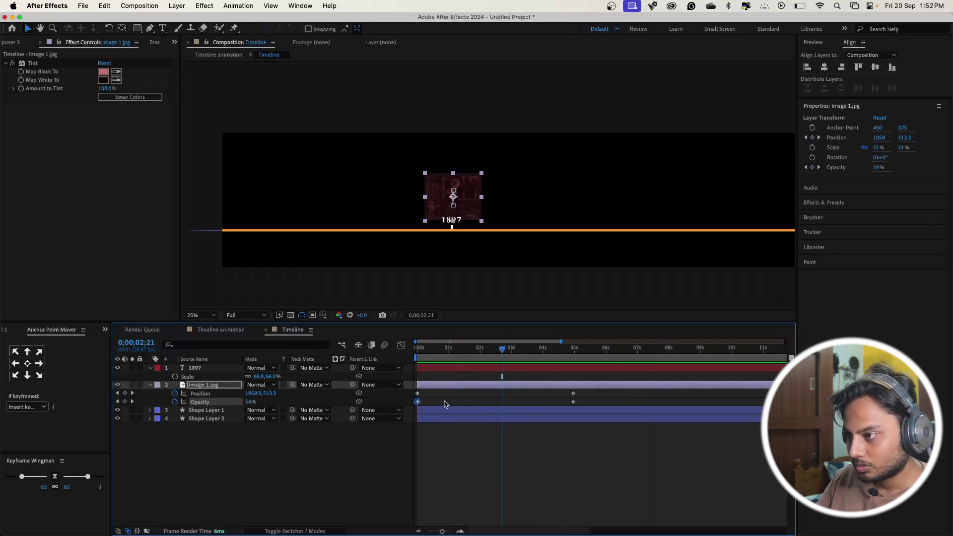
drag(591, 390, 449, 396)
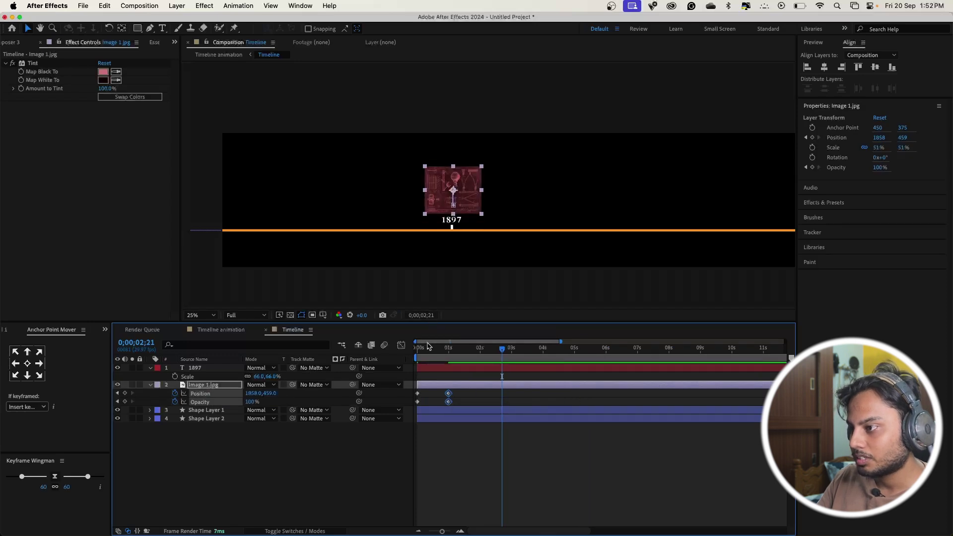
key(Home)
key(space)
key(space)
- Move Image 1.jpg's ending Position and Opacity keyframes to frame 20 and preview the faster rise and fade-in
scroll(426, 389, up, 5)
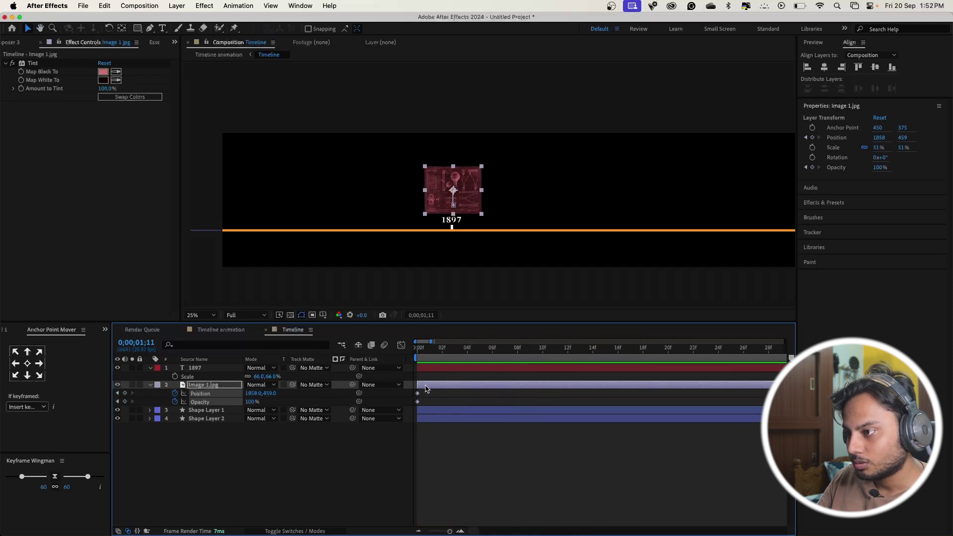
scroll(426, 389, down, 4)
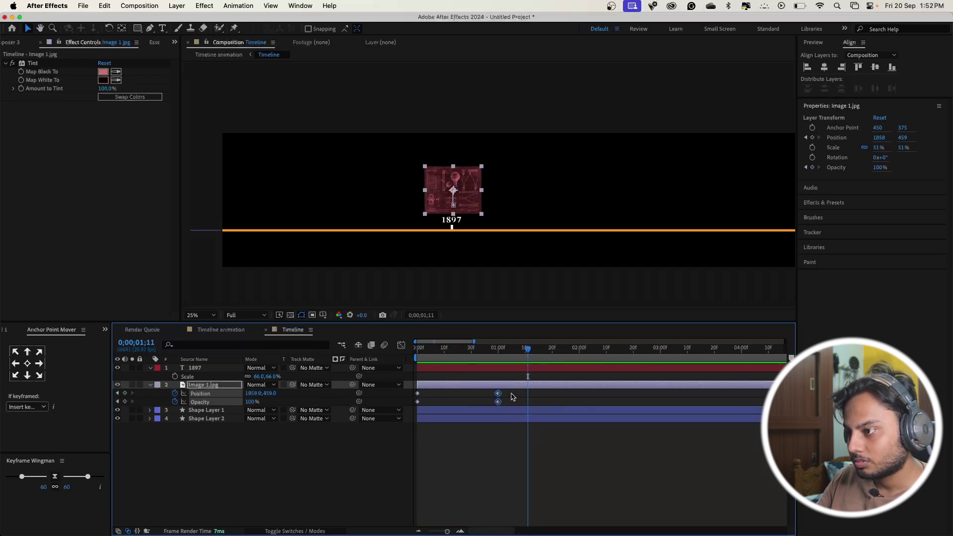
drag(498, 396, 471, 396)
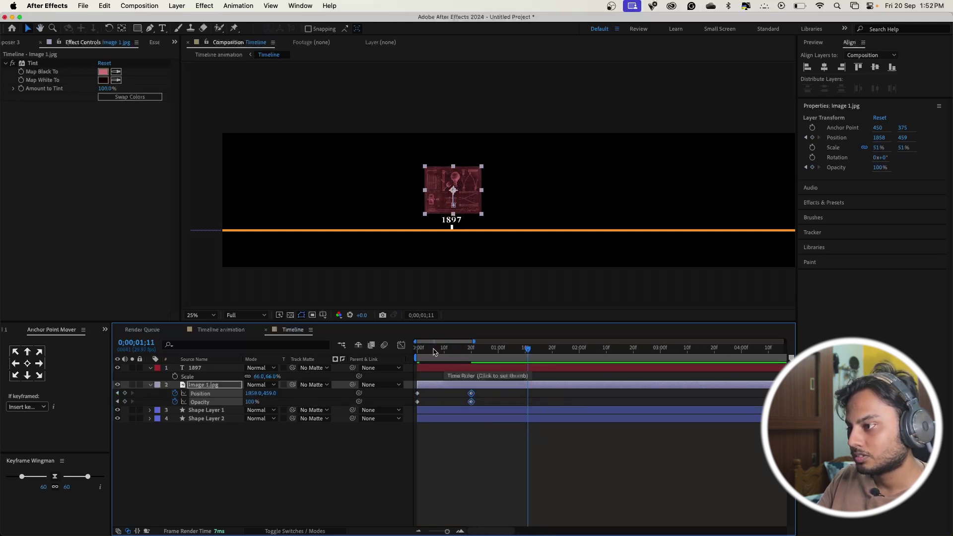
click(434, 351)
key(space)
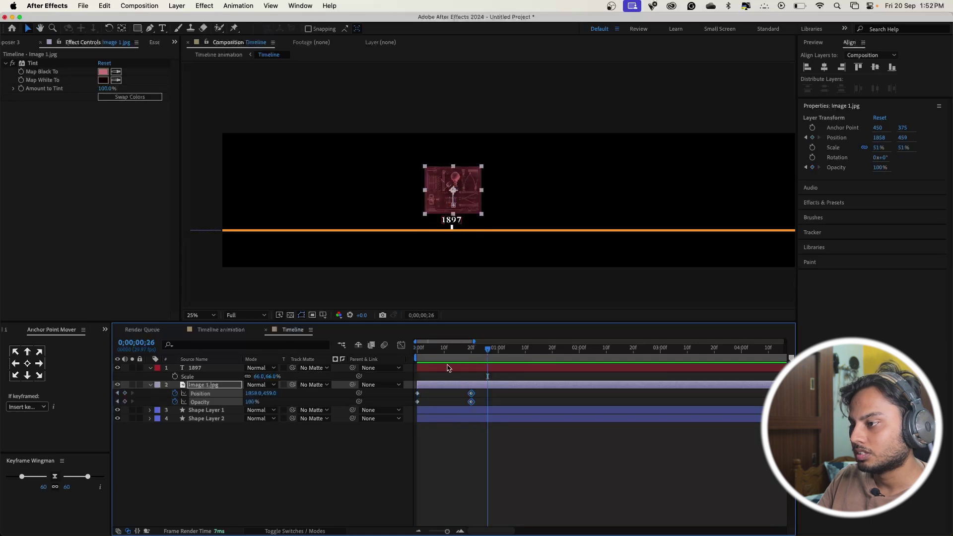
- Ease all of Image 1.jpg's Position and Opacity keyframes with Keyframe Wingman at 60/60 and play the result
drag(508, 391, 388, 418)
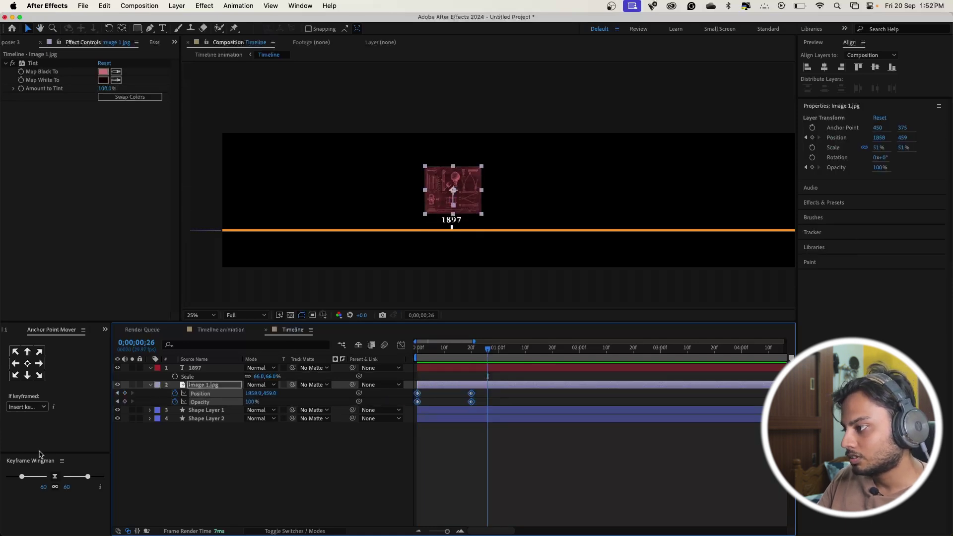
click(55, 477)
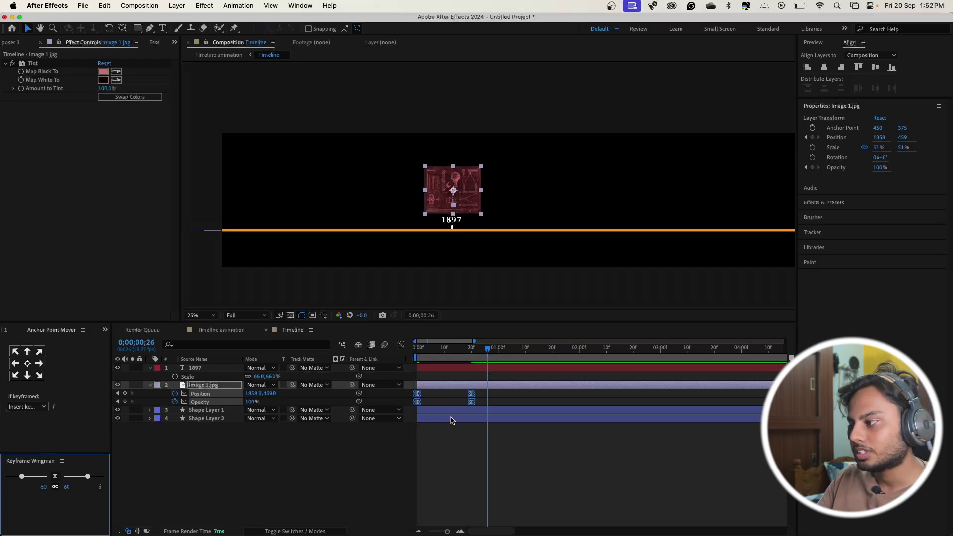
click(392, 354)
key(Home)
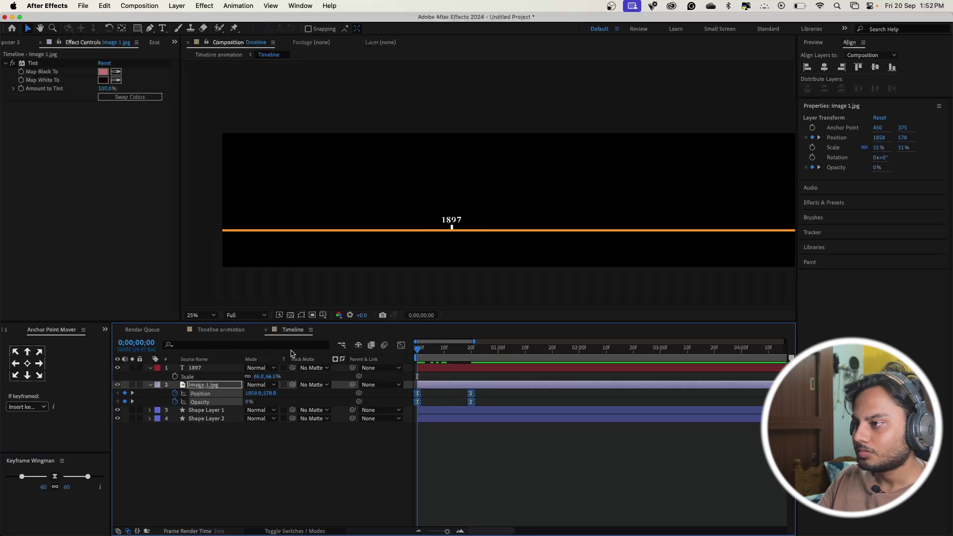
key(space)
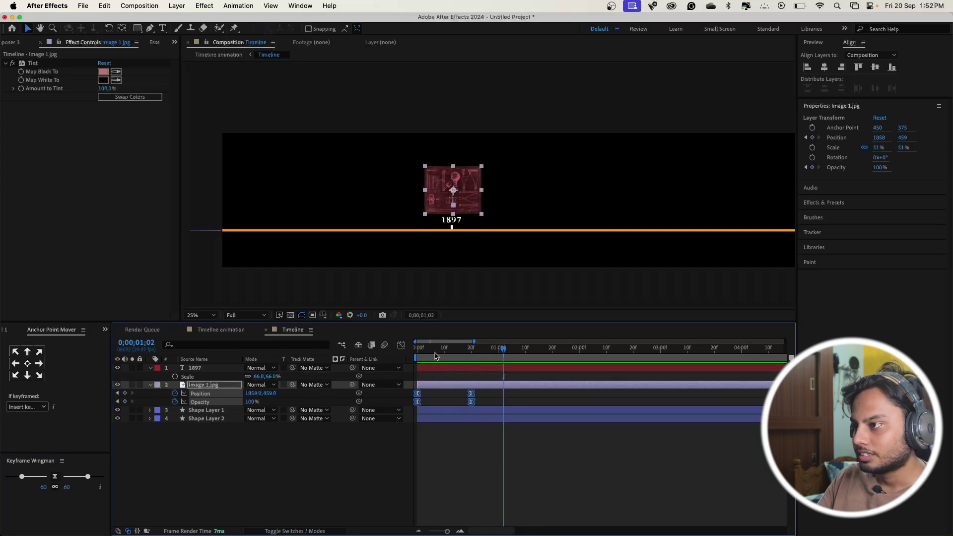
key(space)
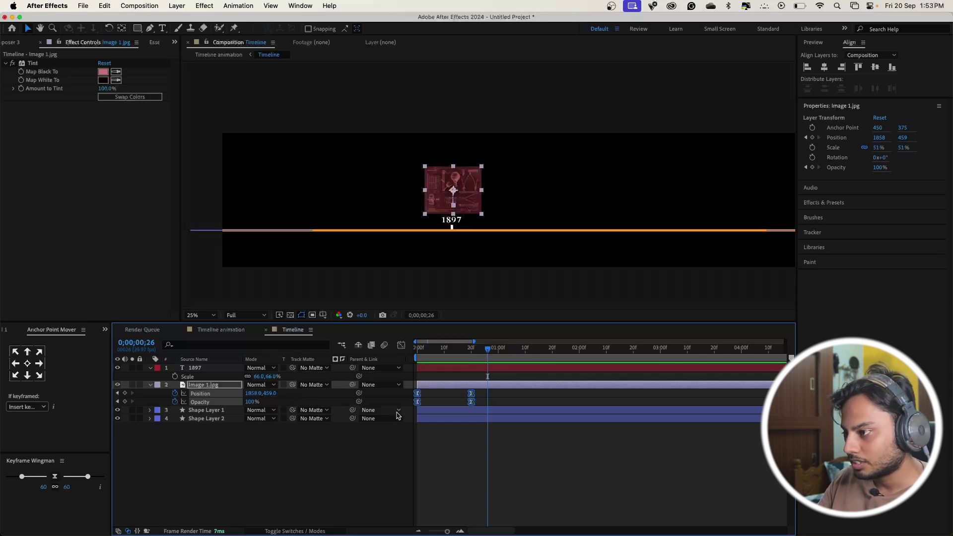
- Enable motion blur for Image 1.jpg and the composition, and play the animation from the first frame
click(298, 532)
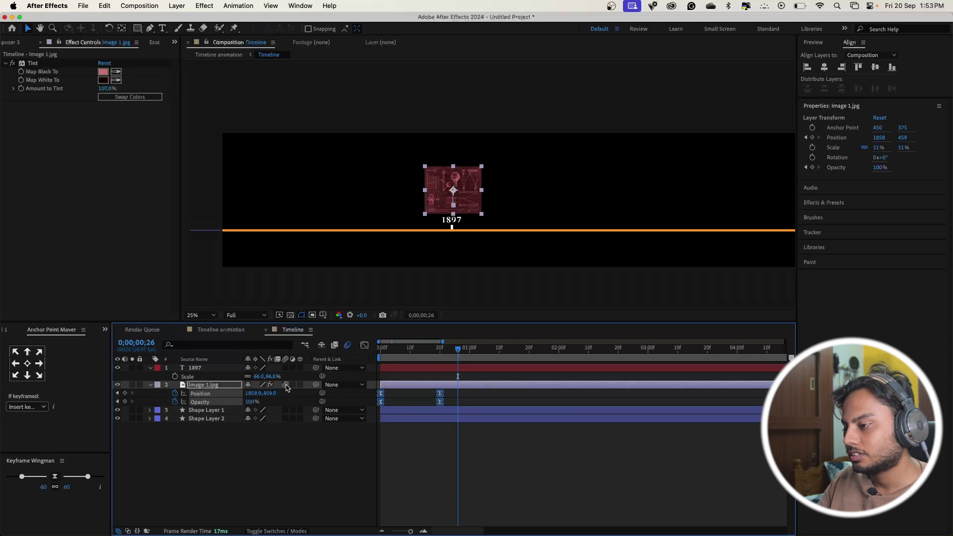
key(Home)
key(space)
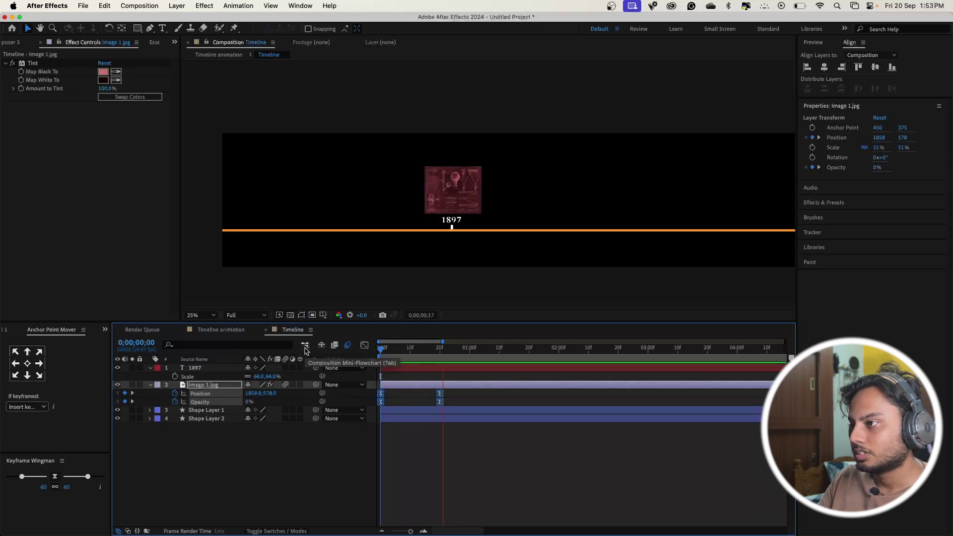
click(457, 455)
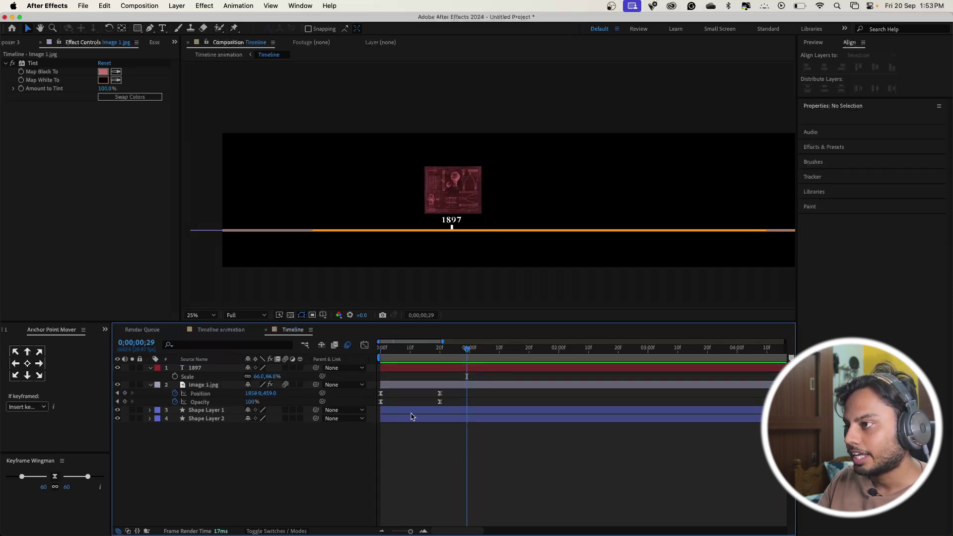
- At the first frame, collapse Image 1.jpg's properties and parent the 1897 text layer to Image 1.jpg
drag(402, 348, 380, 347)
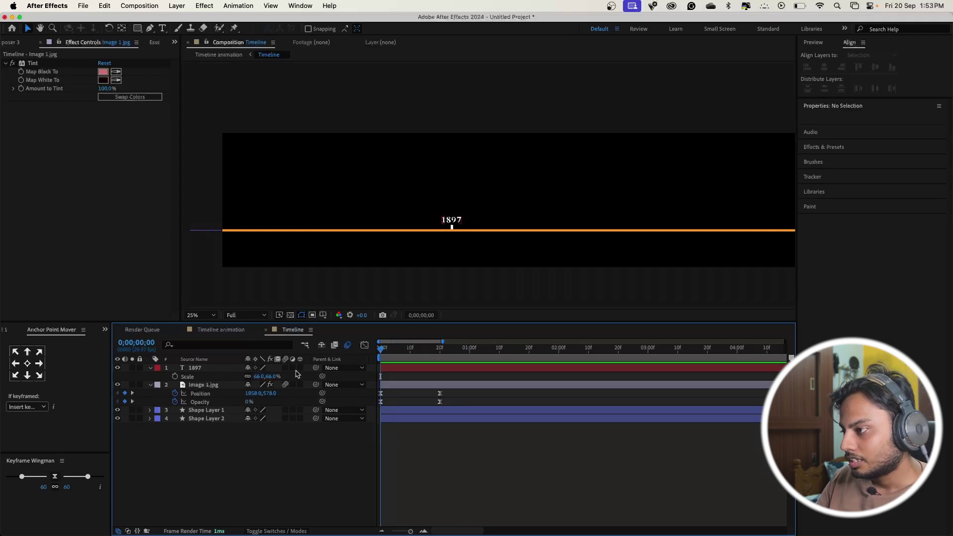
click(159, 393)
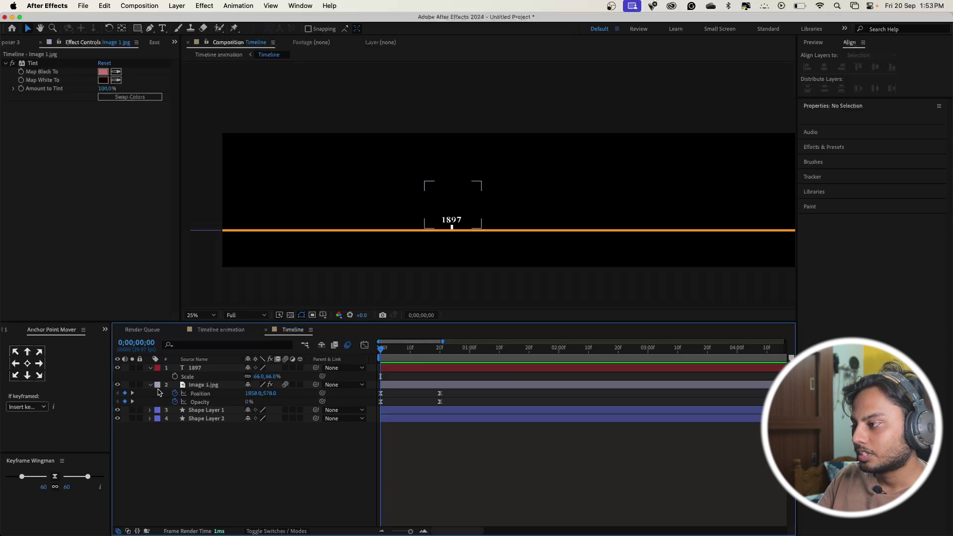
click(151, 386)
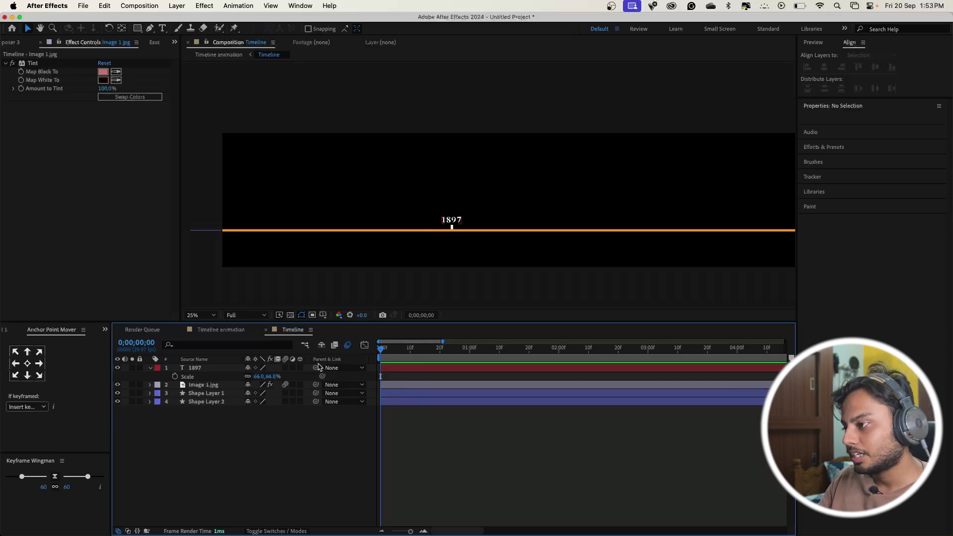
drag(316, 368, 217, 388)
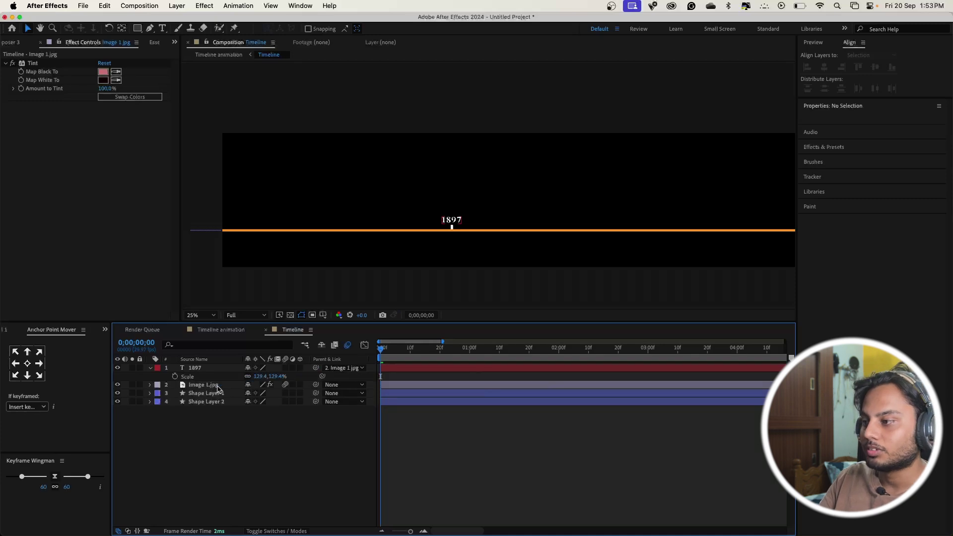
- Play and scrub the opening frames to check how the parented 1897 text moves with Image 1.jpg
key(space)
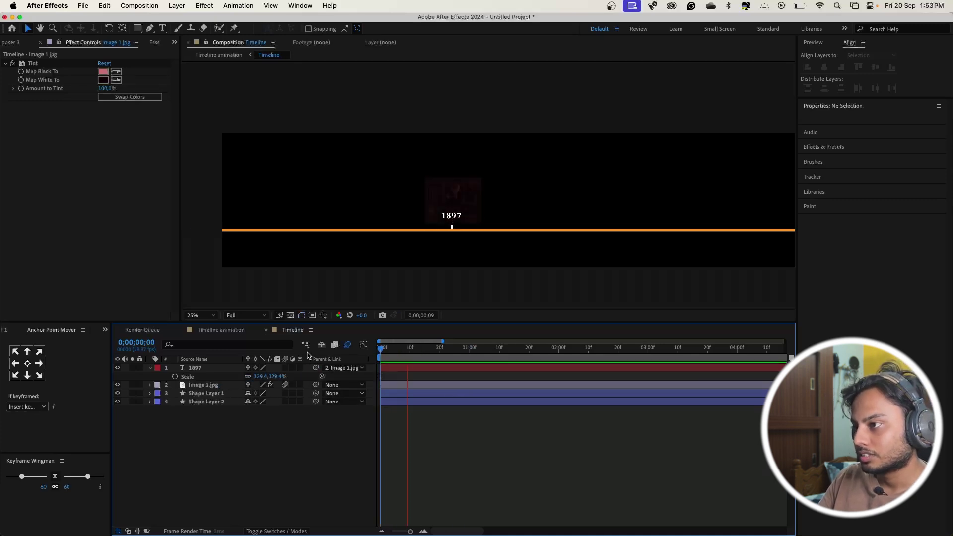
key(space)
drag(420, 353, 350, 357)
click(467, 383)
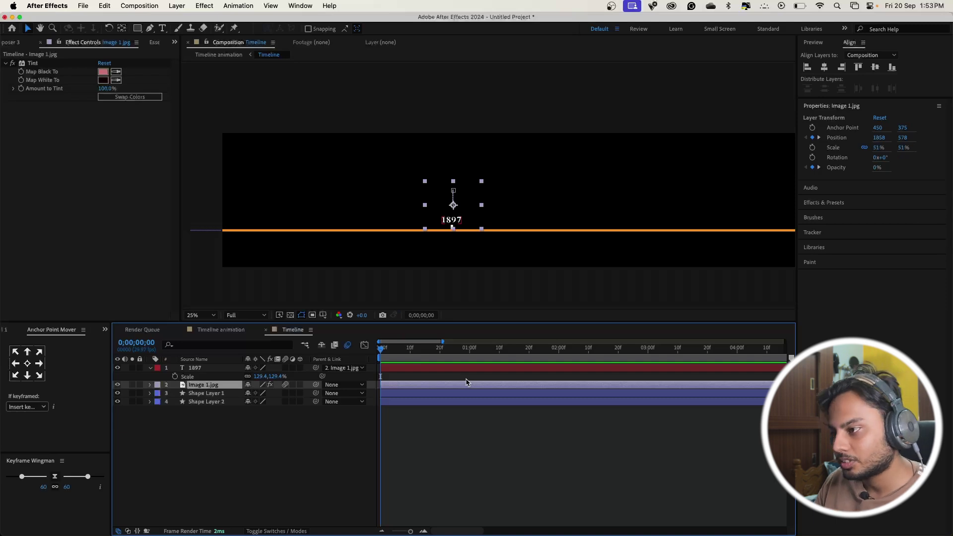
- At frame 19, lower the 1897 text to Position 422.5, 867.4 so it sits beneath Image 1.jpg, and play the animation
click(450, 370)
drag(402, 352, 437, 355)
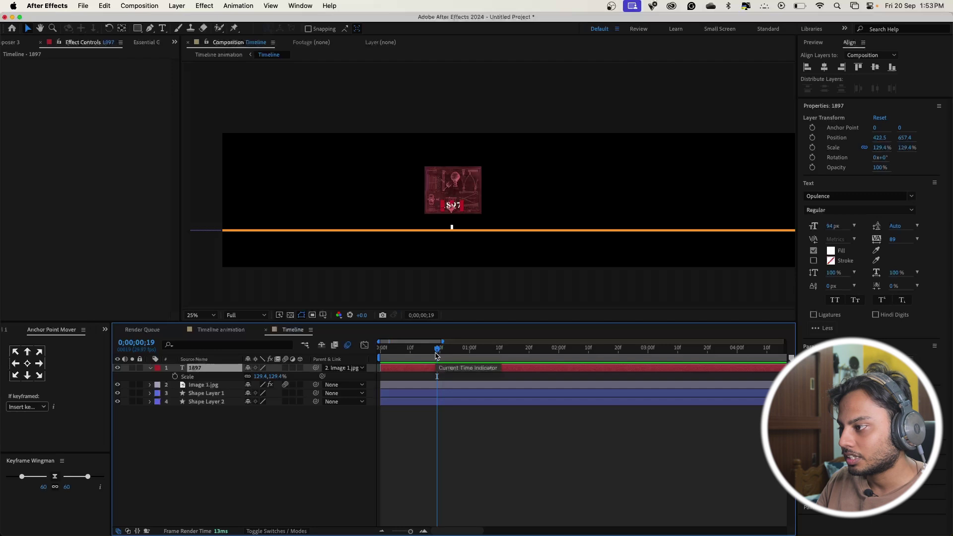
key(p)
drag(267, 377, 362, 383)
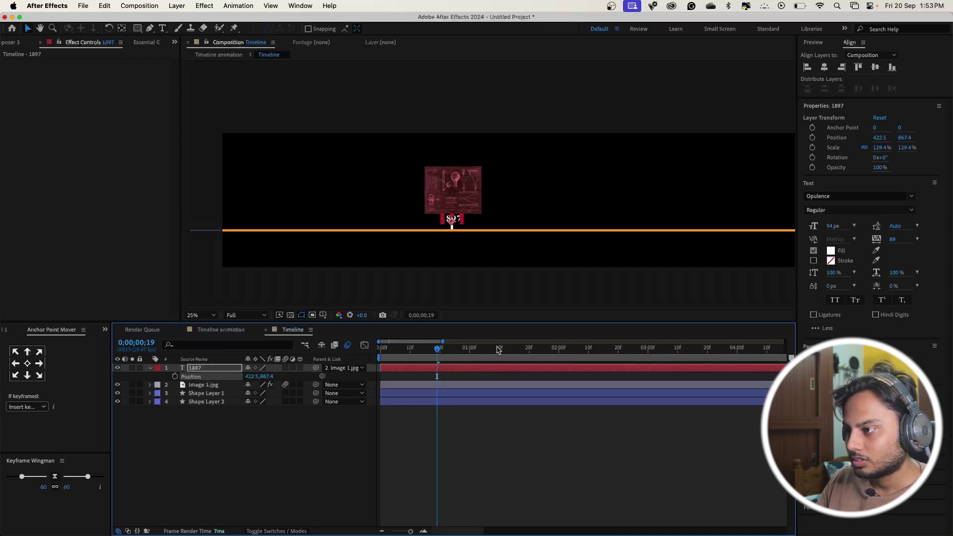
key(space)
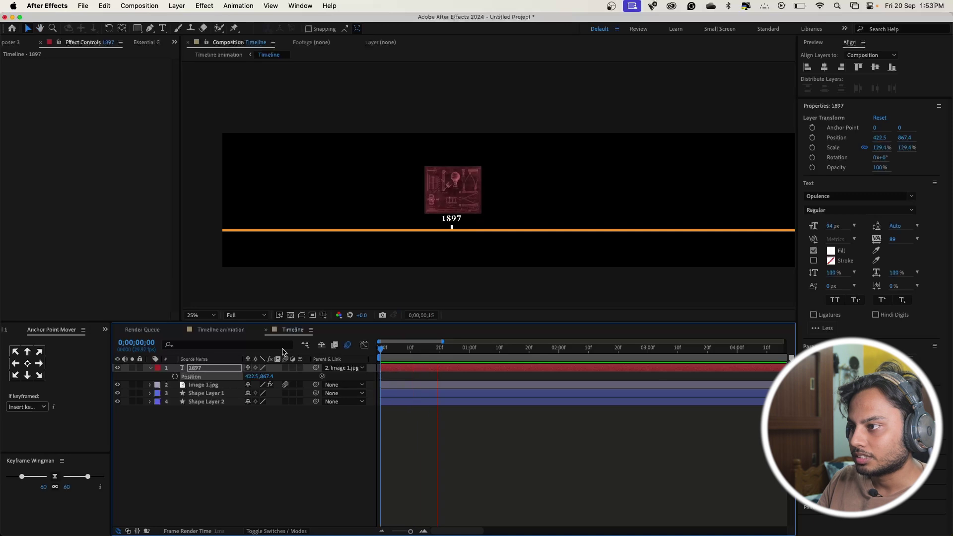
key(space)
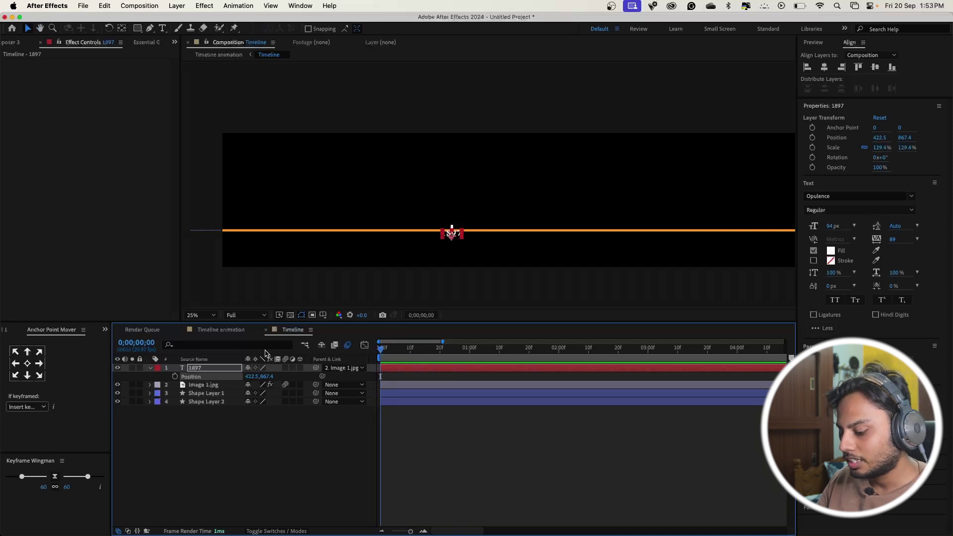
- Add an Opacity keyframe of 0% to the 1897 text at the first frame and show Image 1.jpg's keyframes
key(t)
click(445, 370)
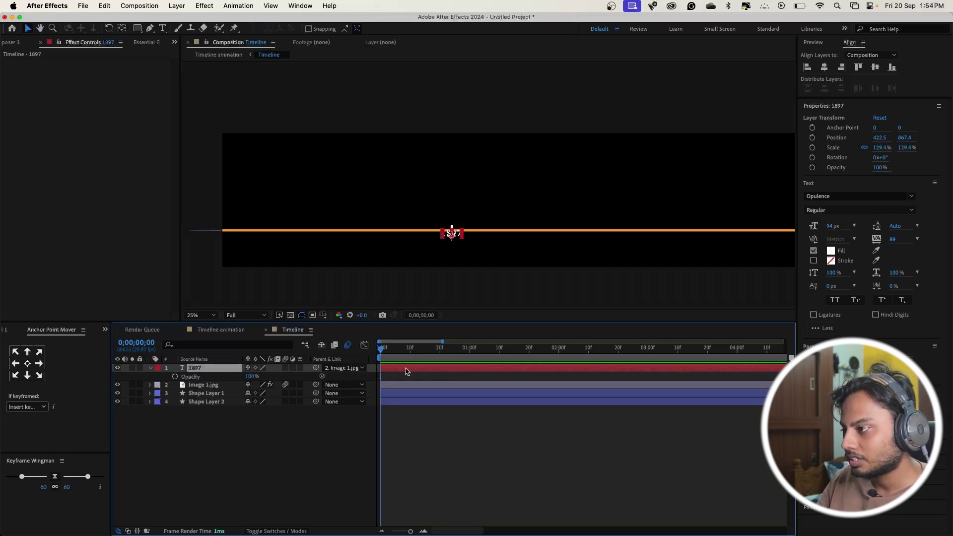
click(174, 376)
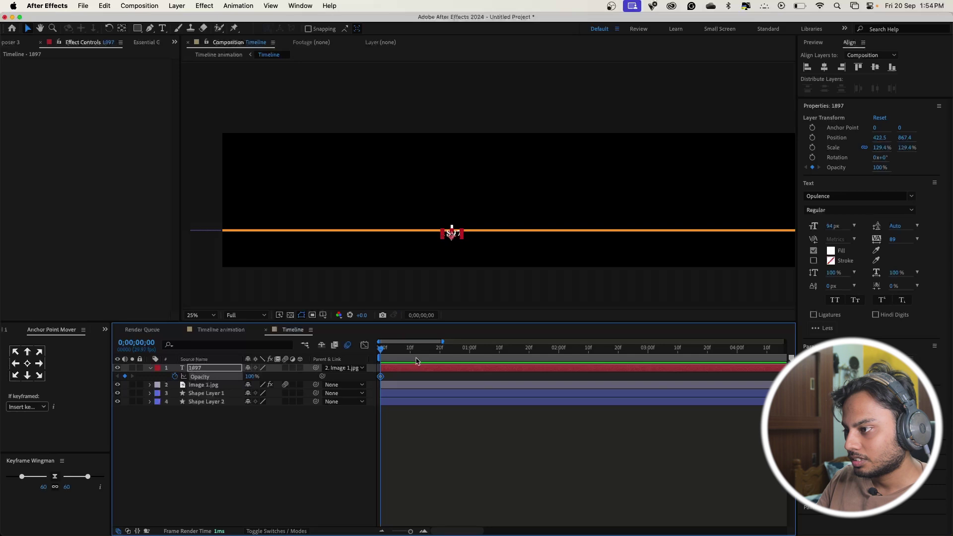
click(400, 386)
key(u)
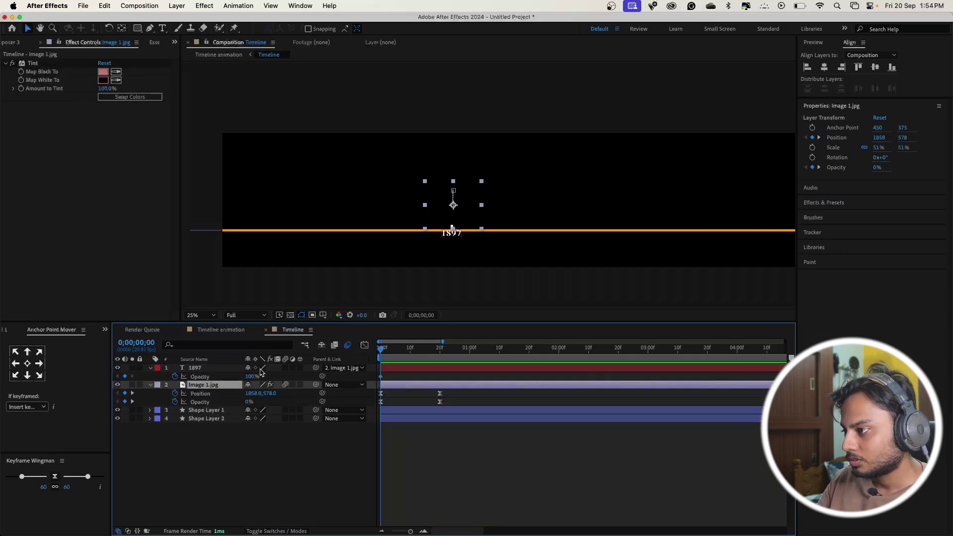
drag(253, 376, 224, 377)
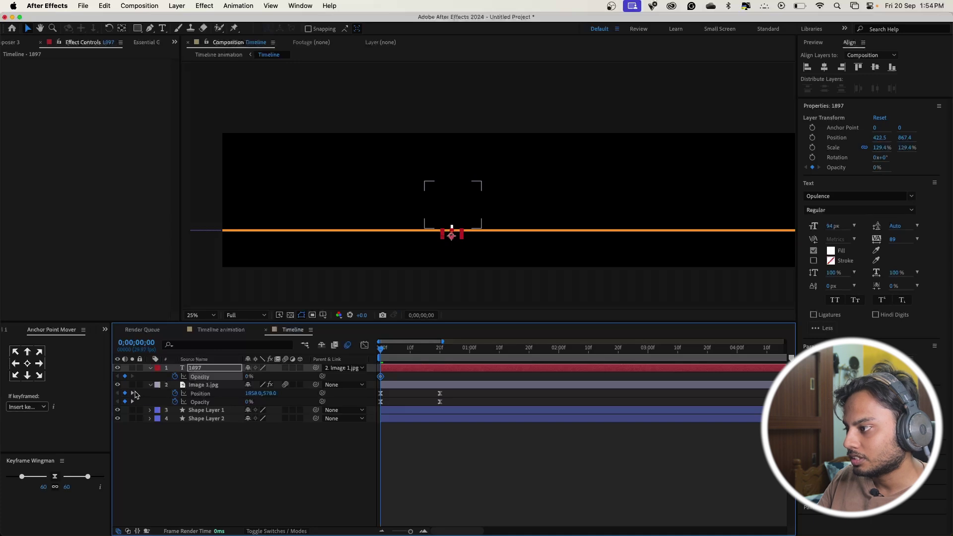
- Set the 1897 text's Opacity to 100% at Image 1.jpg's ending Position keyframe
click(133, 394)
click(248, 376)
text(100)
key(Return)
- Move the 1897 text's starting Opacity keyframe to about frame 11 and preview the delayed fade-in
click(401, 348)
mouse_move(402, 348)
mouse_down()
mouse_move(346, 348)
mouse_move(413, 347)
mouse_up()
drag(381, 377, 434, 352)
key(Home)
key(space)
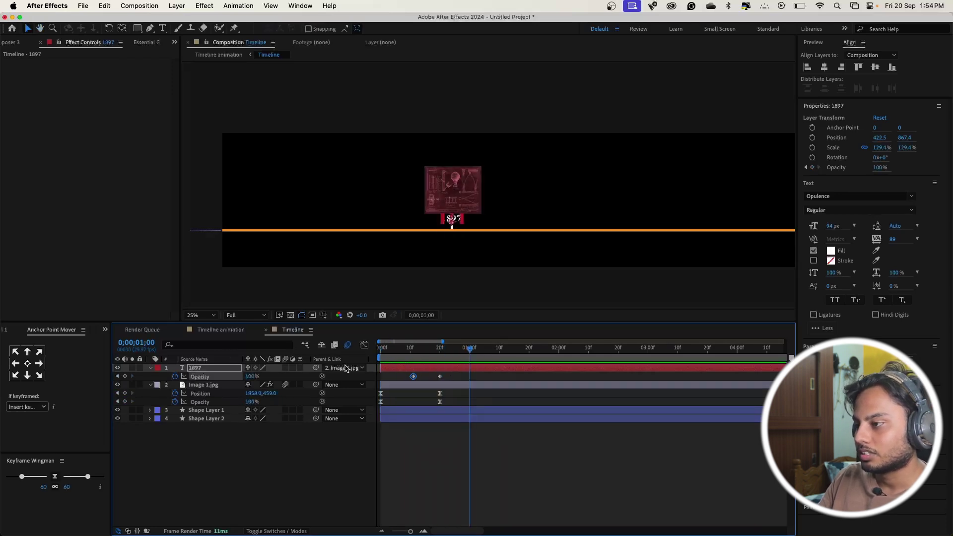
- Ease both of the 1897 text's Opacity keyframes with Keyframe Wingman at 60/60 and play the result
click(418, 351)
drag(417, 353, 396, 379)
click(56, 477)
click(435, 330)
key(space)
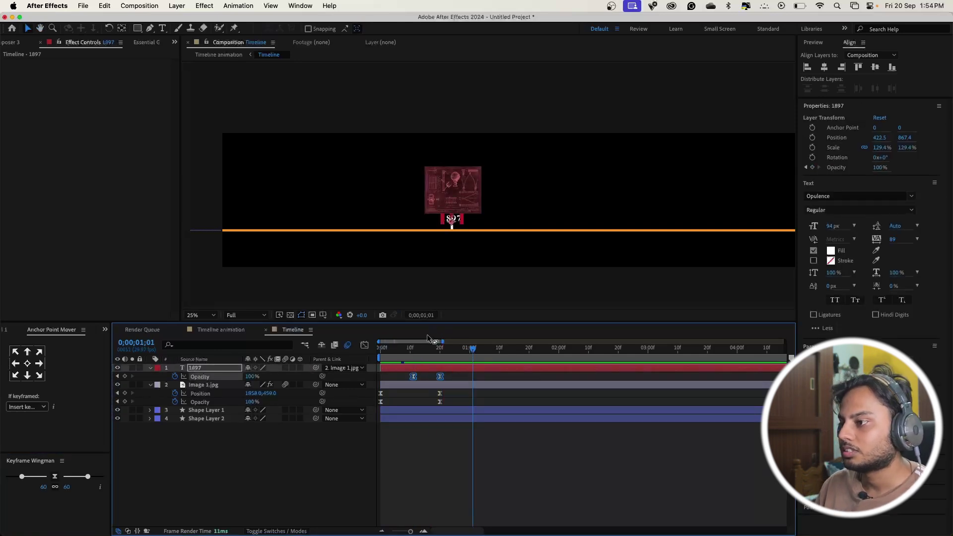
key(space)
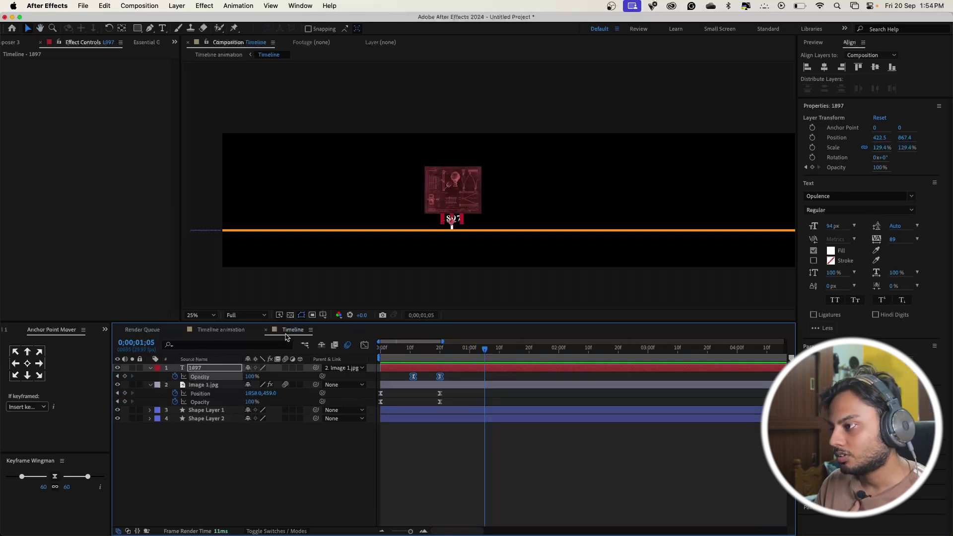
- Switch to the Timeline animation composition, preview the timeline over the map, and save the project
key(shift+Escape)
drag(431, 353, 416, 350)
key(space)
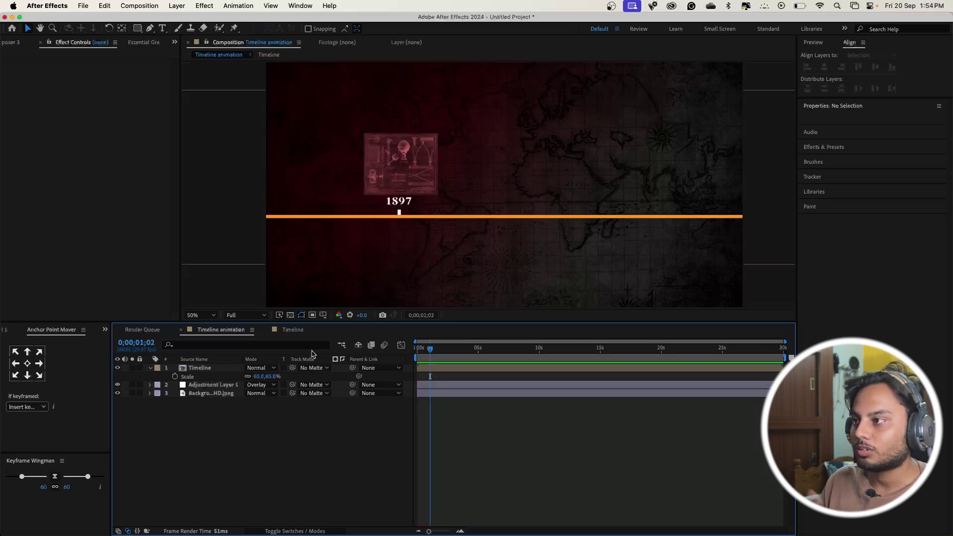
key(super+s)
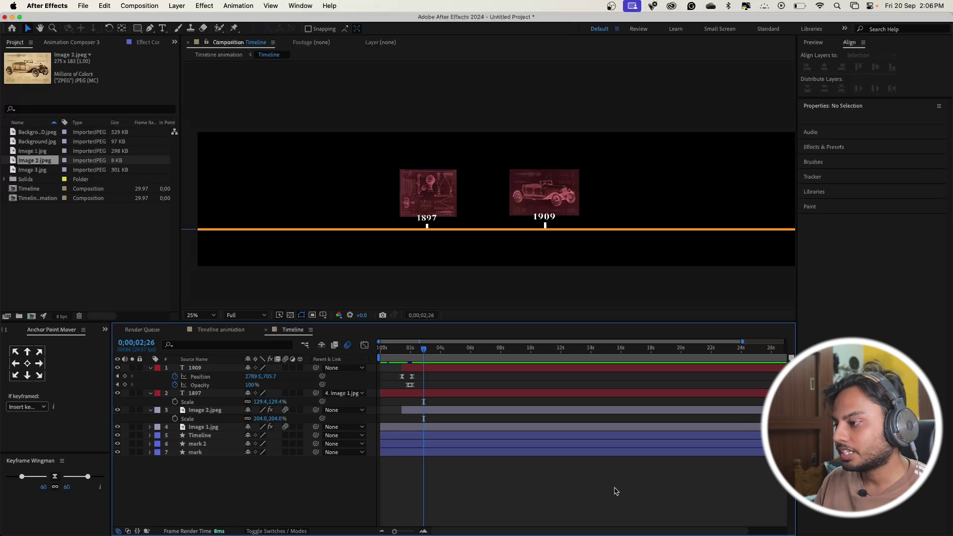
- Duplicate the mark 2 layer and move the copy farther right along the orange line, and duplicate the 1909 text layer
click(207, 445)
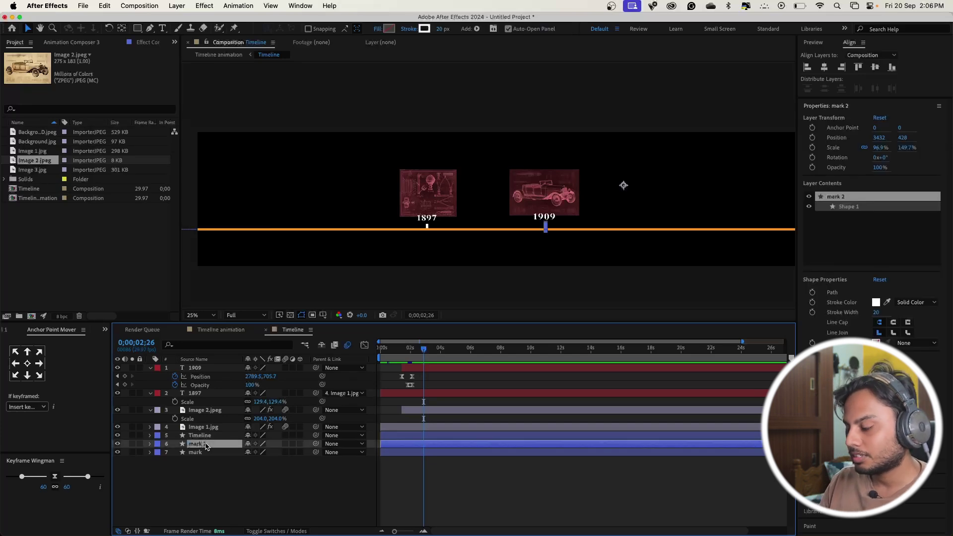
key(ctrl+d)
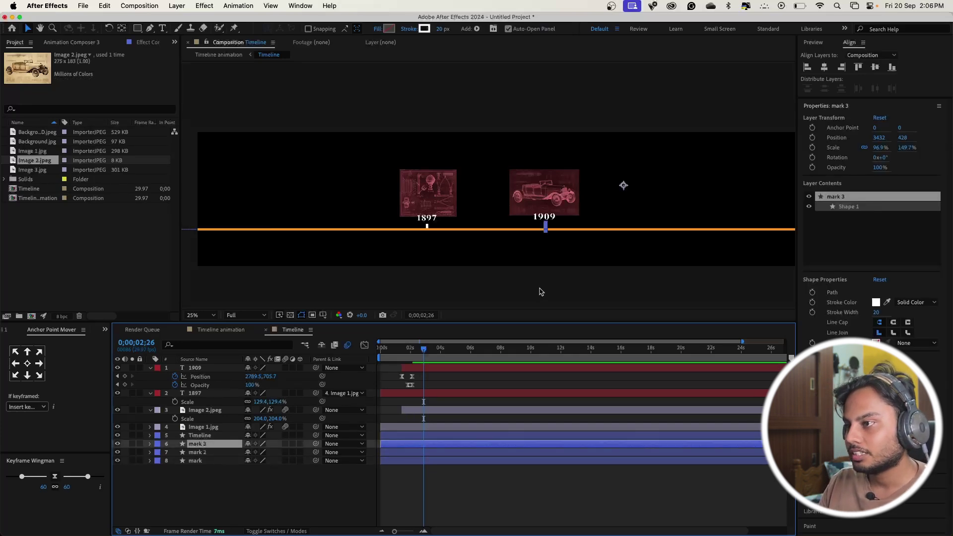
drag(546, 228, 735, 229)
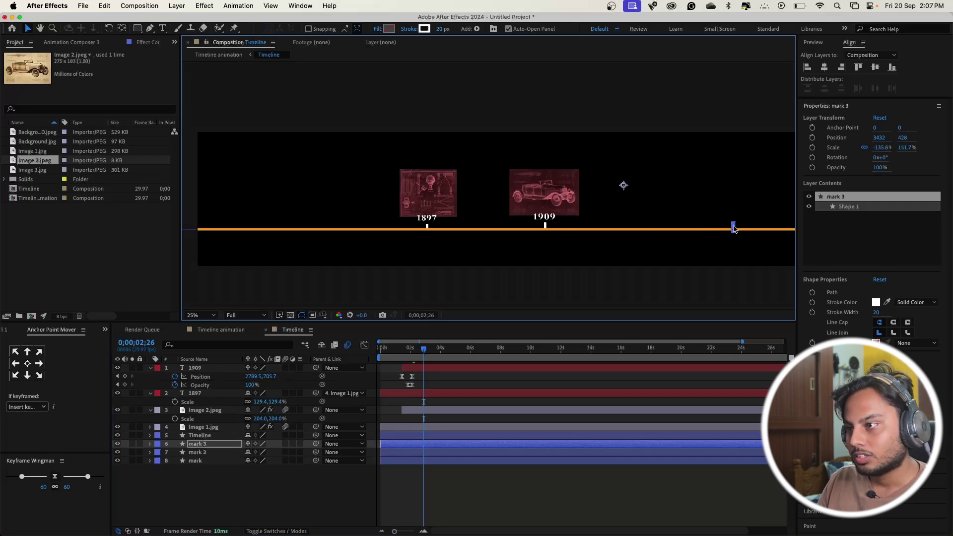
click(539, 217)
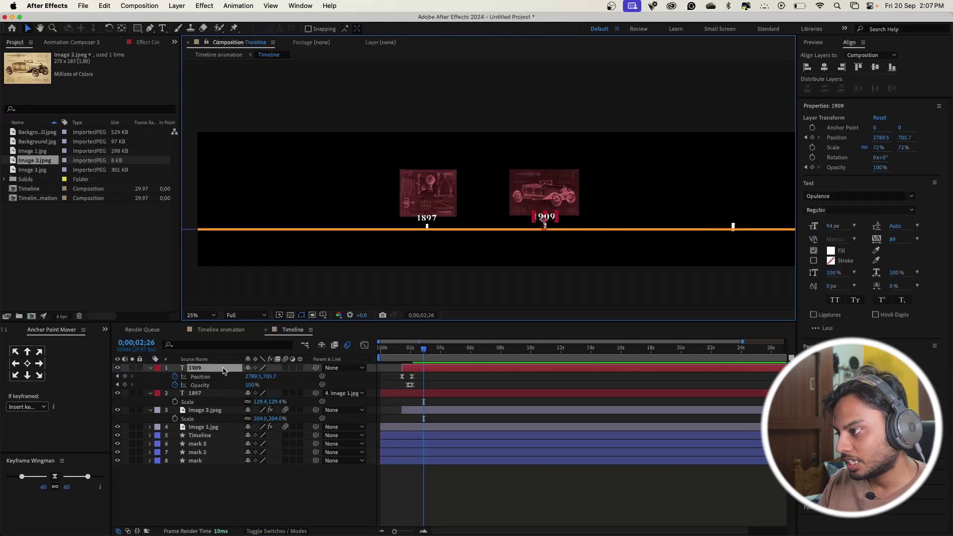
key(ctrl+d)
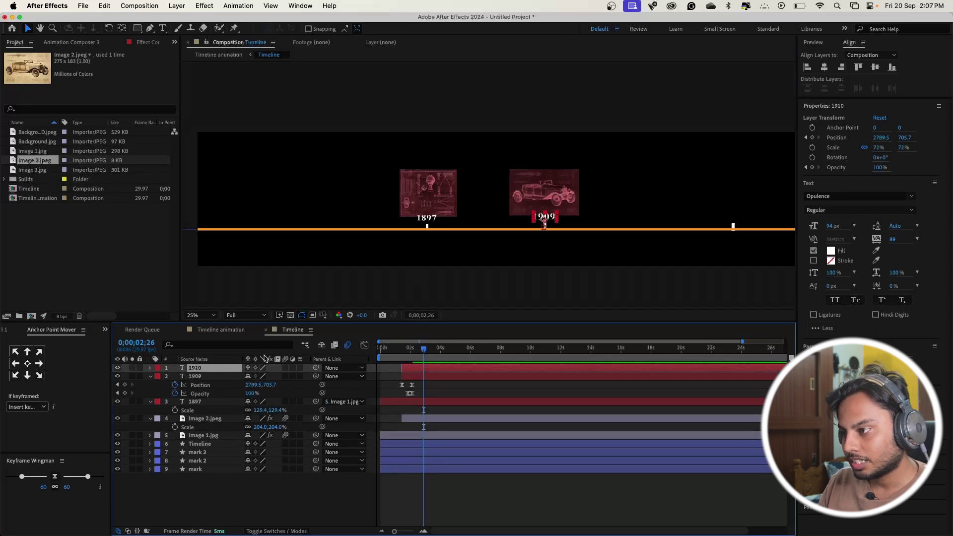
- Try to move the copied year text over the new mark at 0;00;02;26, show its keyframes, and undo the move
drag(549, 219, 735, 218)
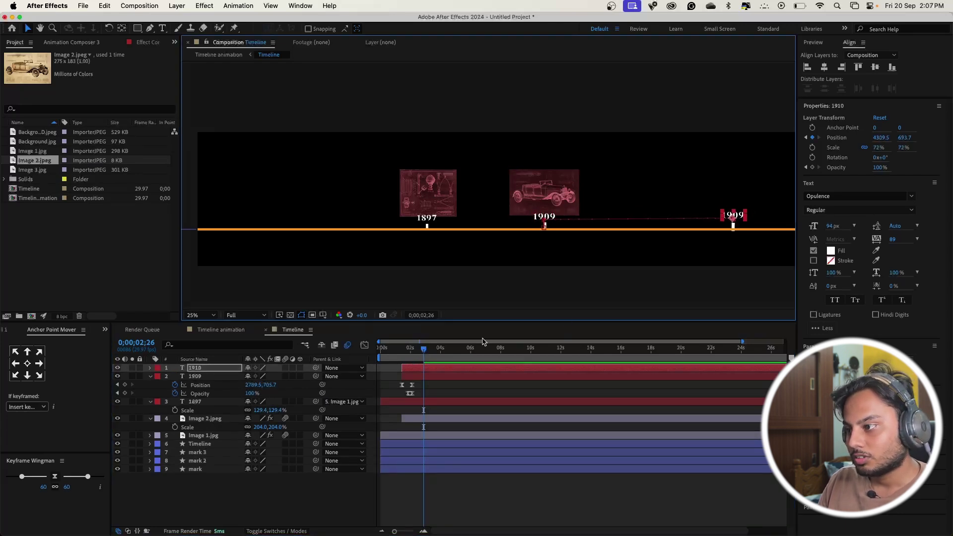
key(u)
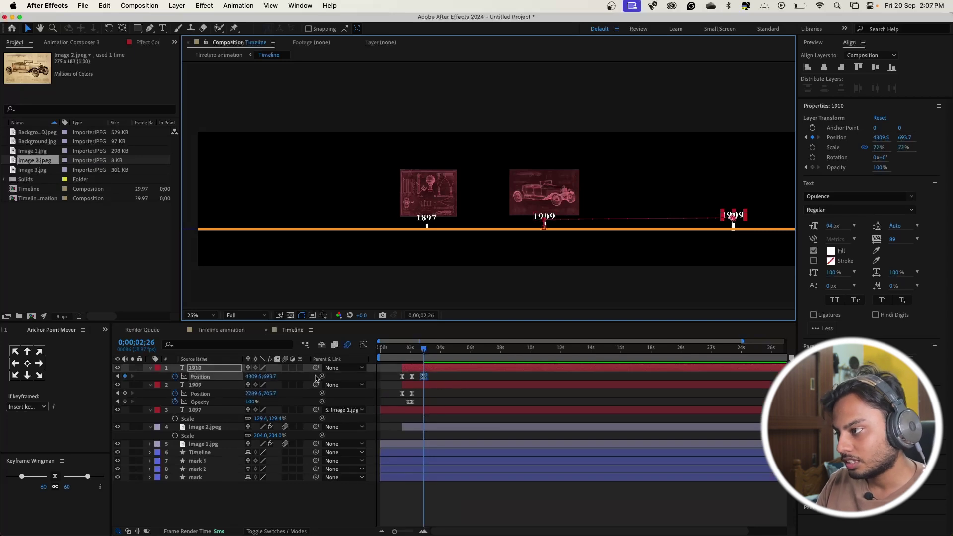
click(424, 377)
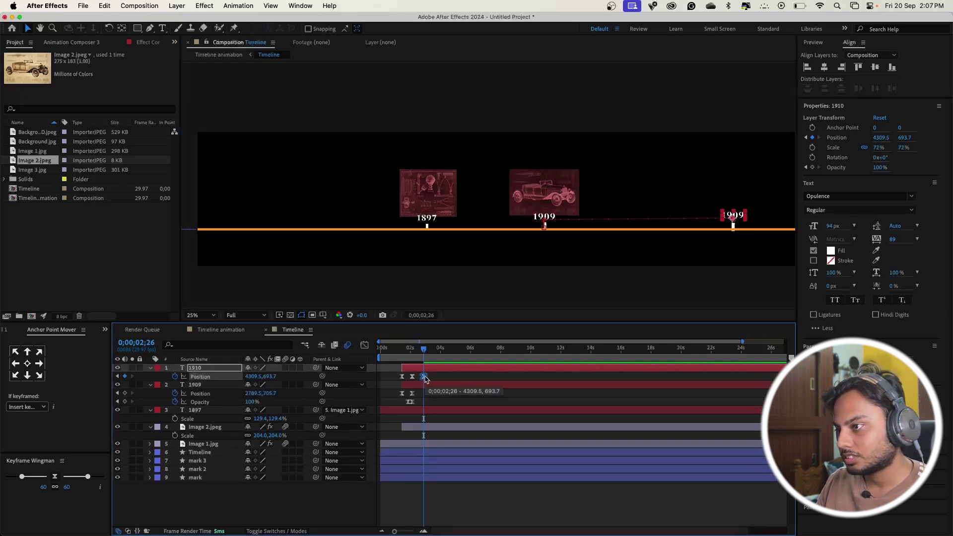
key(super+v)
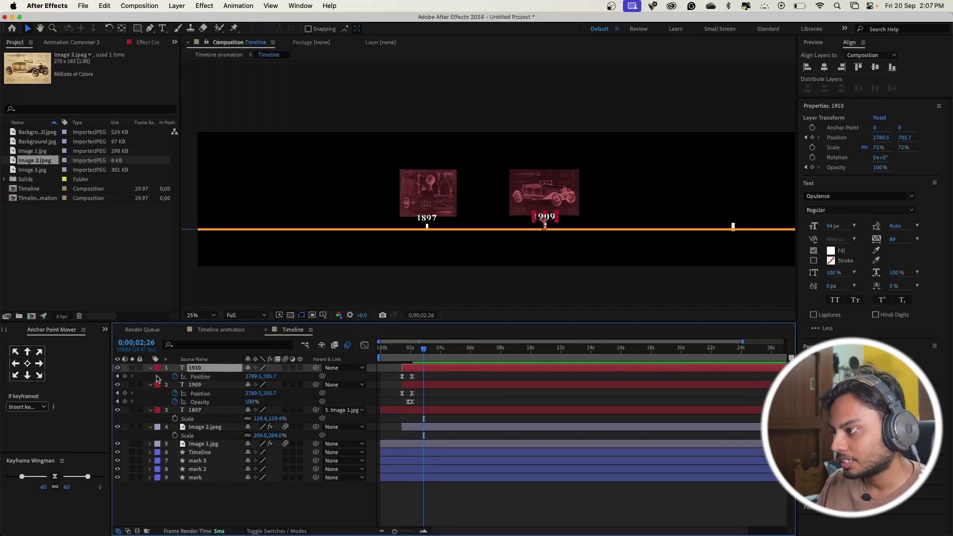
- Move the copied text over the new mark at both Position keyframes: 4305.5, 705.7 at 0;00;01;13 and 4309.5, 697.7 at 0;00;02;03
click(117, 376)
click(117, 376)
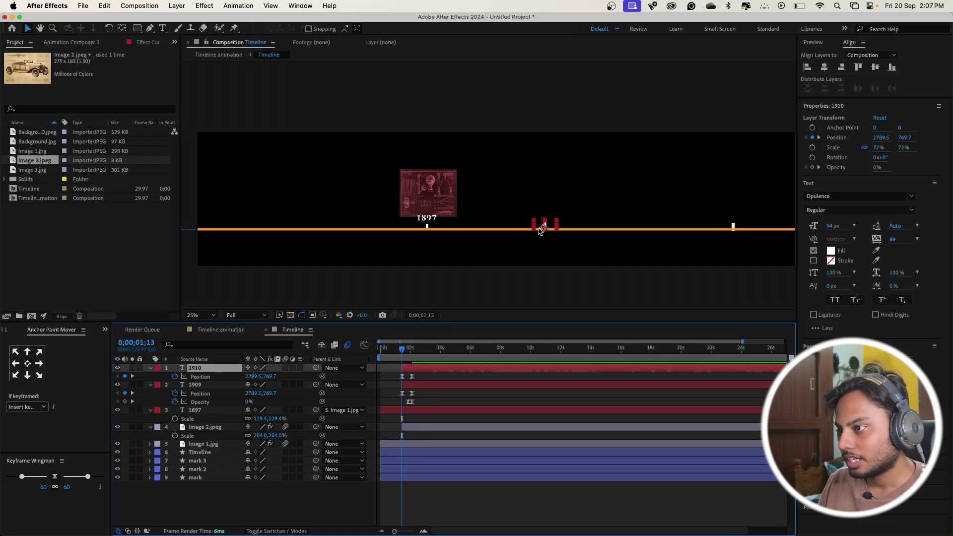
drag(555, 225, 741, 217)
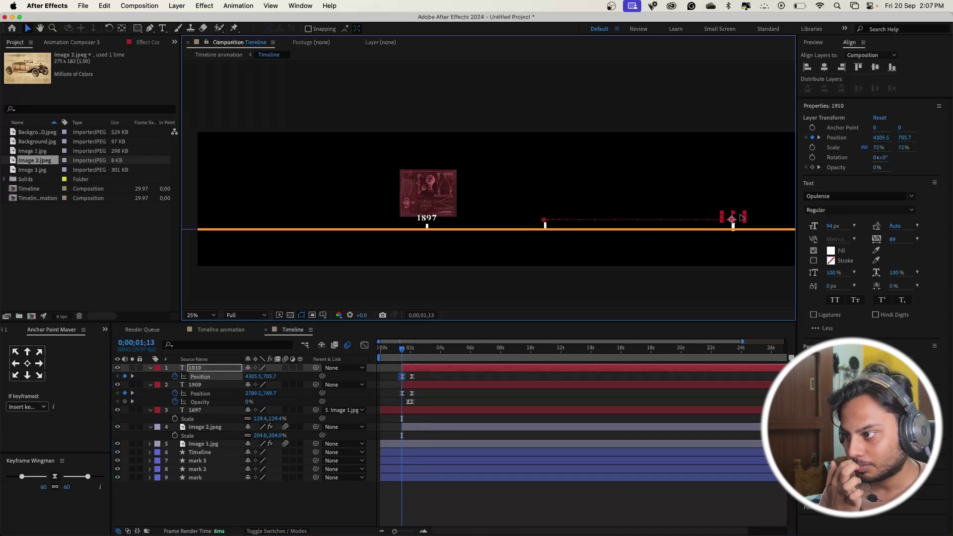
click(132, 376)
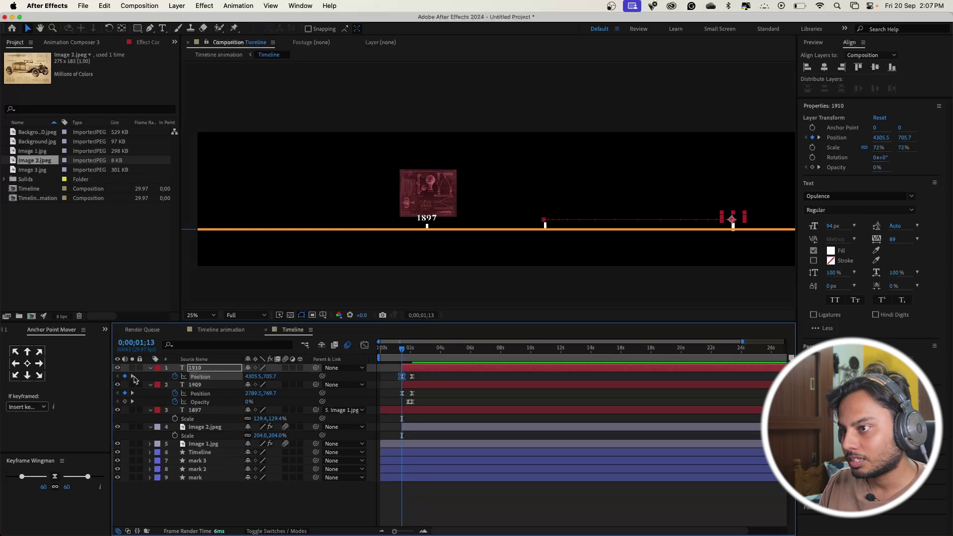
mouse_move(553, 218)
mouse_down()
mouse_move(745, 218)
mouse_move(732, 219)
mouse_up()
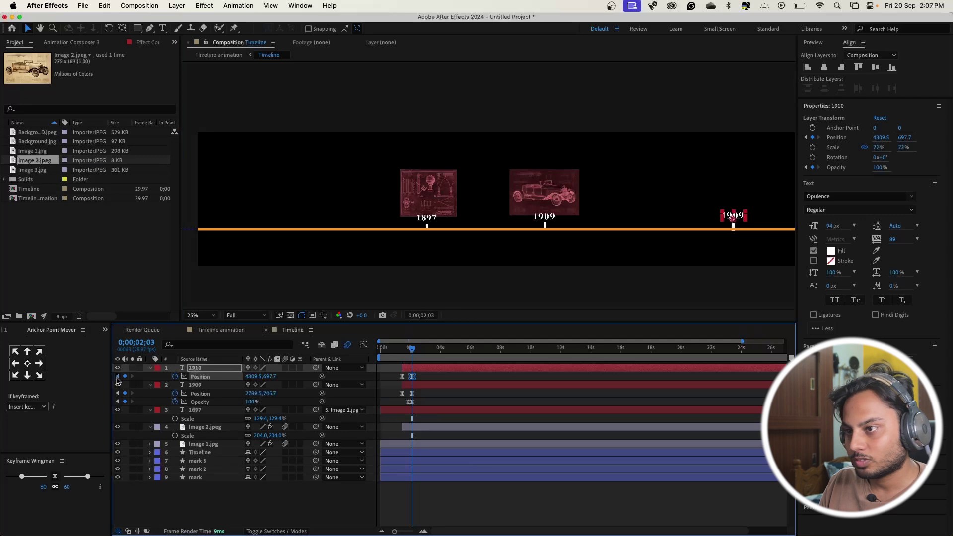
- Set the copied text's starting Position keyframe to 4311.5, 765.7, centred on the new mark, and preview its rise
click(117, 377)
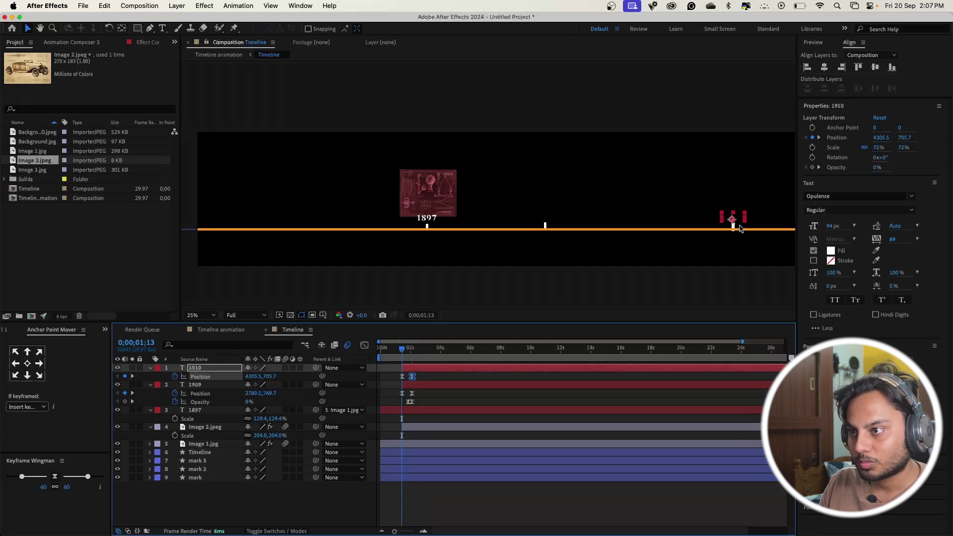
scroll(742, 236, up, 4)
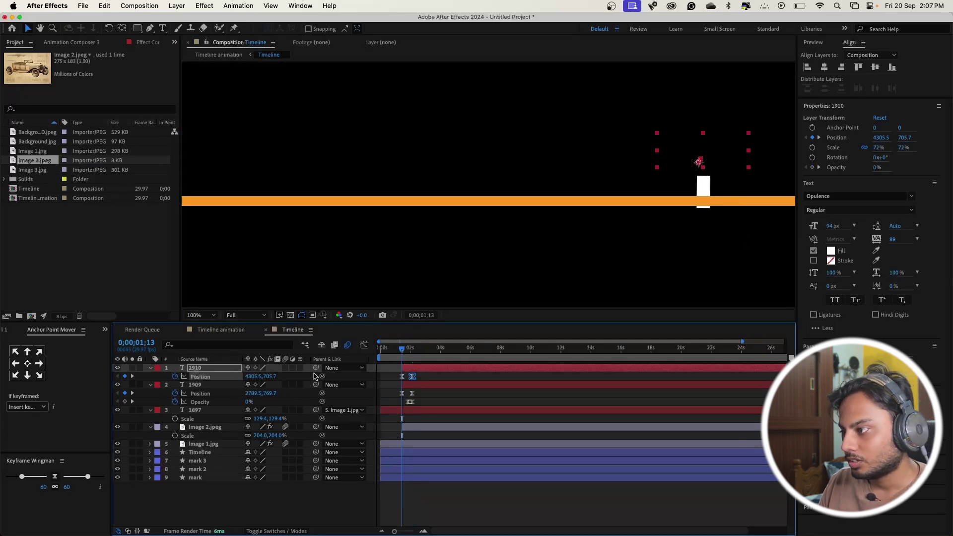
drag(266, 376, 301, 369)
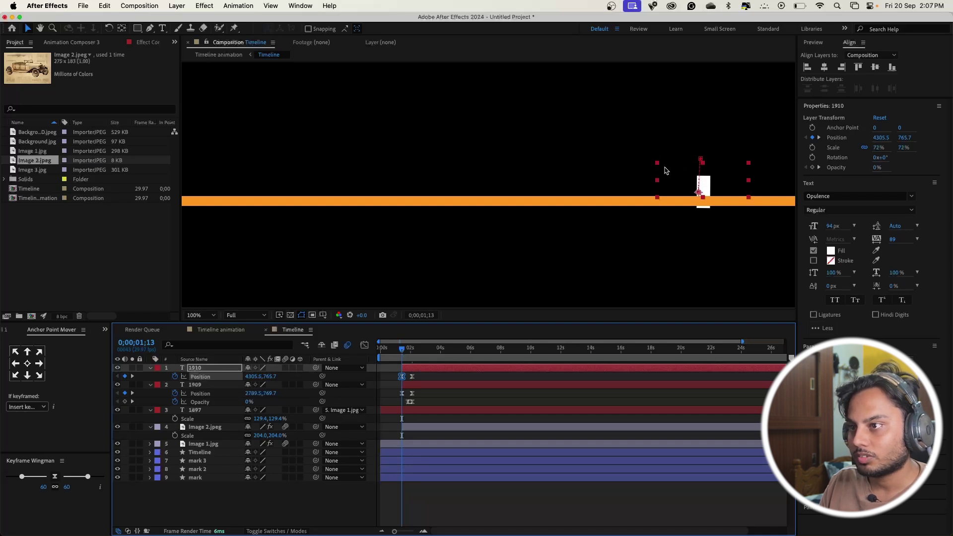
drag(716, 184, 720, 184)
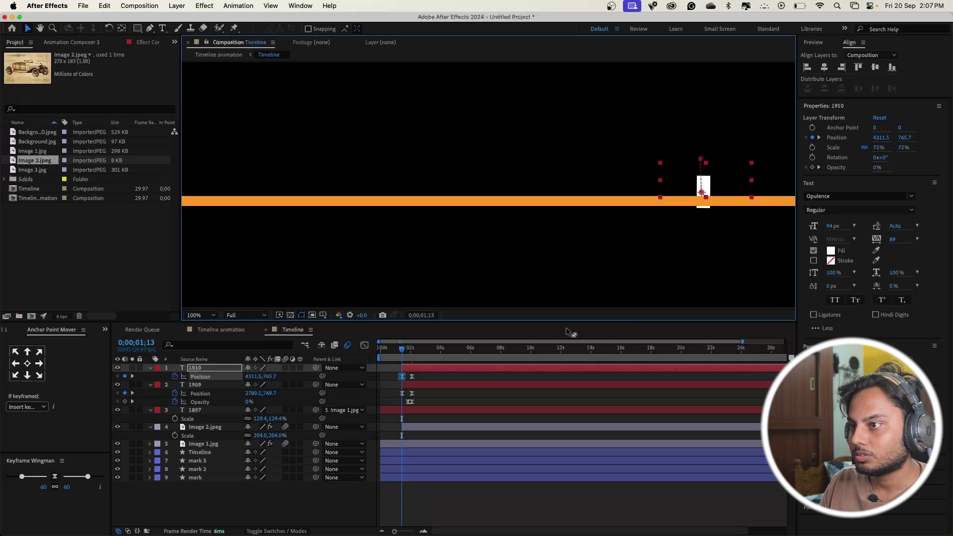
scroll(709, 179, down, 2)
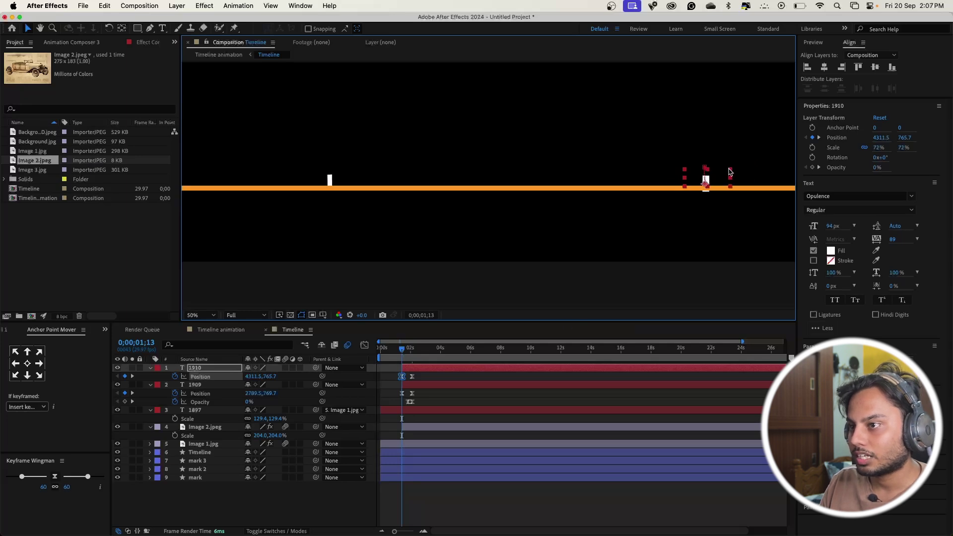
scroll(729, 171, down, 2)
key(space)
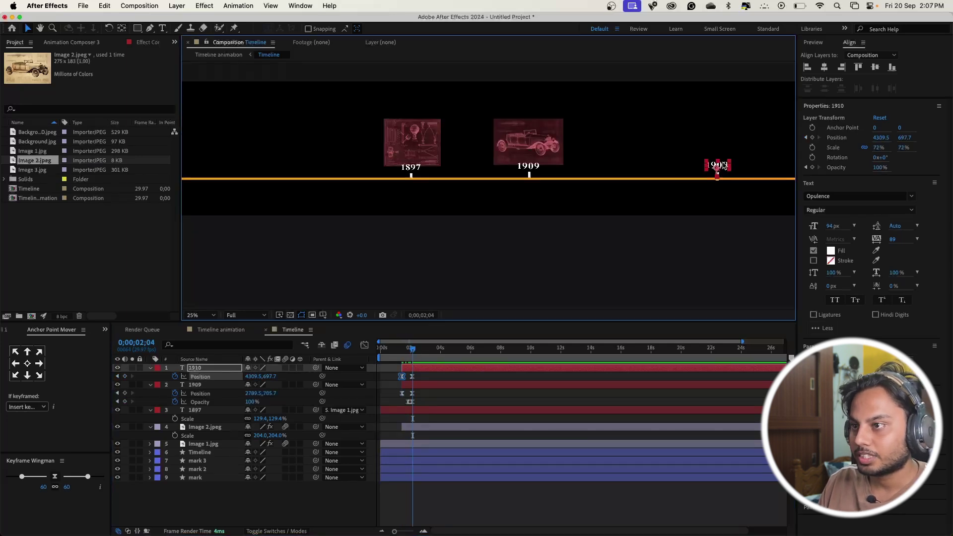
- Change the copied year text above the newest mark to 1993
double_click(723, 164)
click(743, 168)
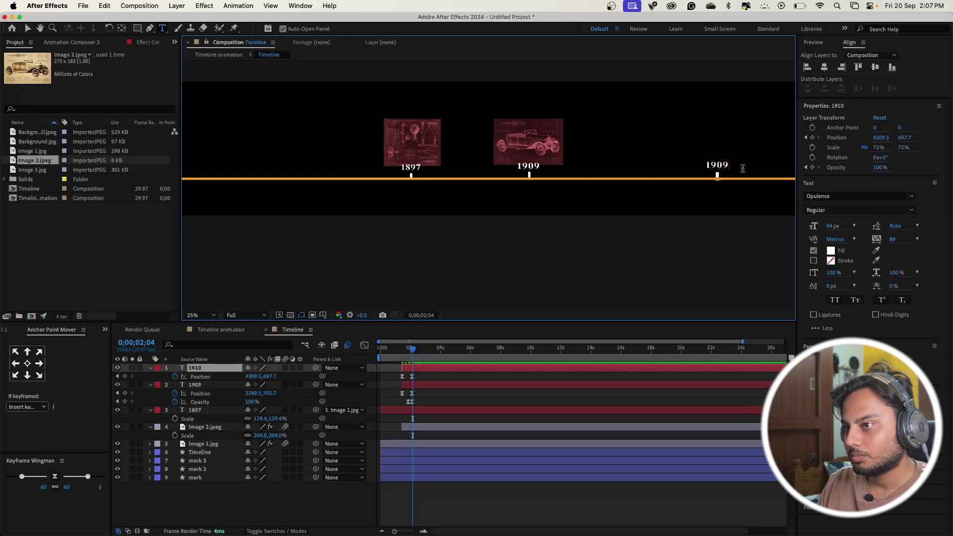
key(BackSpace)
key(BackSpace)
text(93)
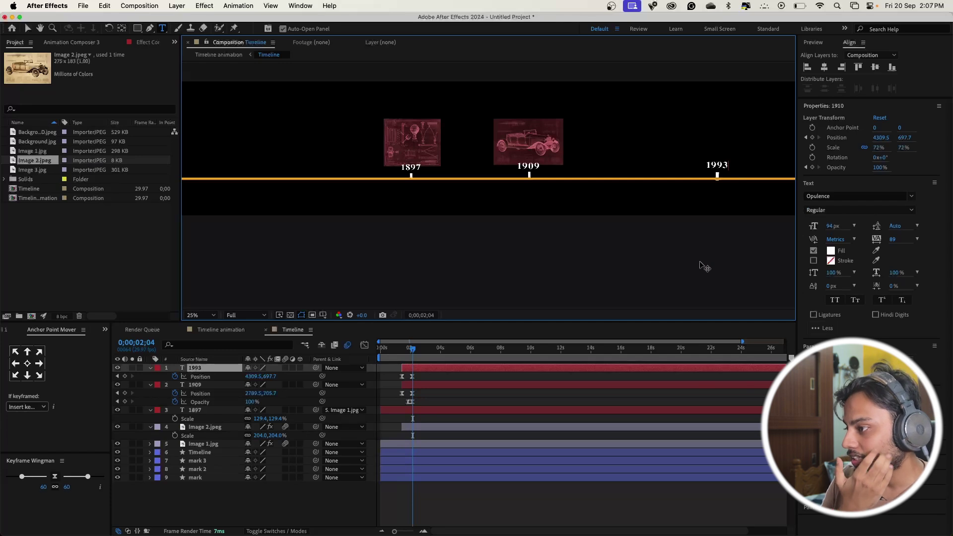
click(549, 504)
- Duplicate the Image 2.jpeg layer, and shift the copy and the 1993 text layer to start several seconds further along the timeline
click(427, 445)
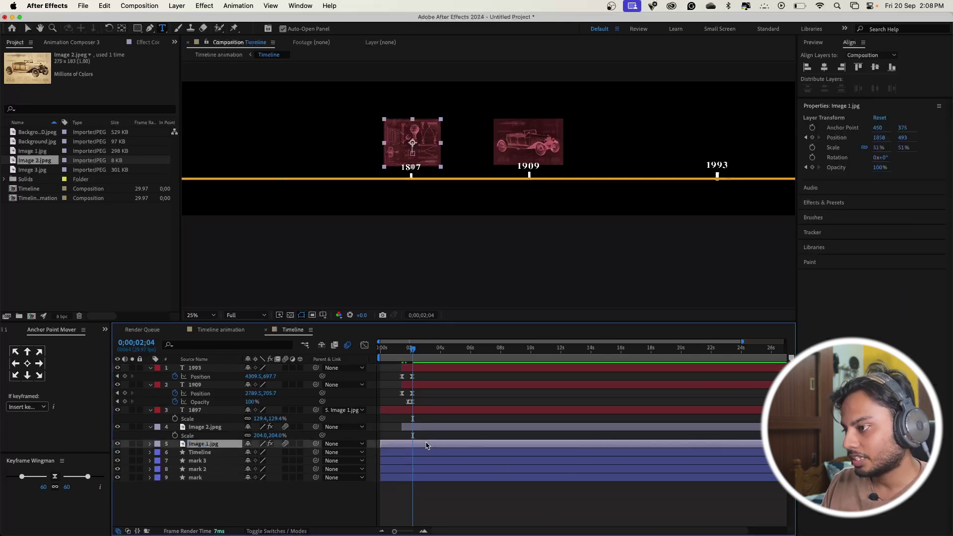
click(428, 428)
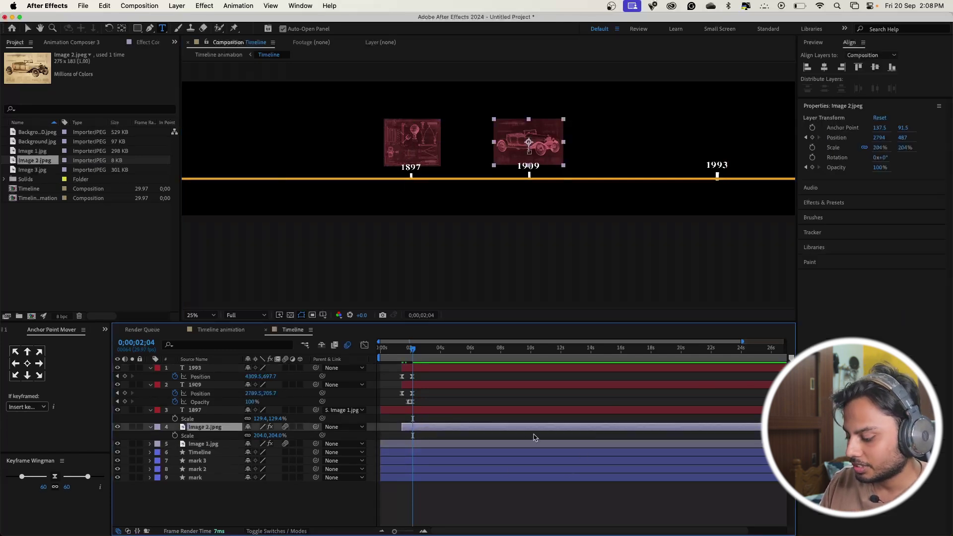
key(super+d)
drag(460, 428, 640, 426)
drag(440, 370, 507, 352)
drag(636, 371, 558, 373)
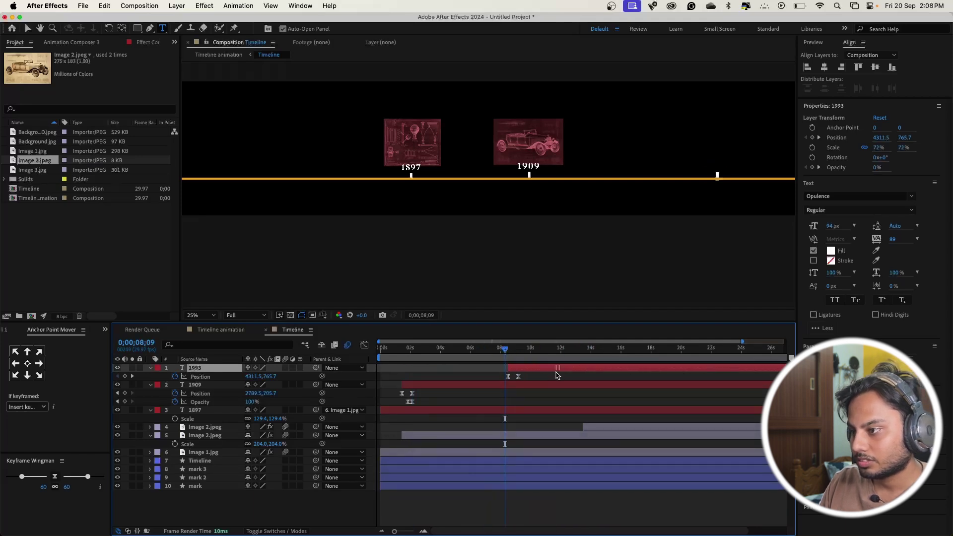
- Play the animation from the start, and move the 1993 text and the copied image layer back to begin at about 0;00;03;00
drag(408, 361, 370, 359)
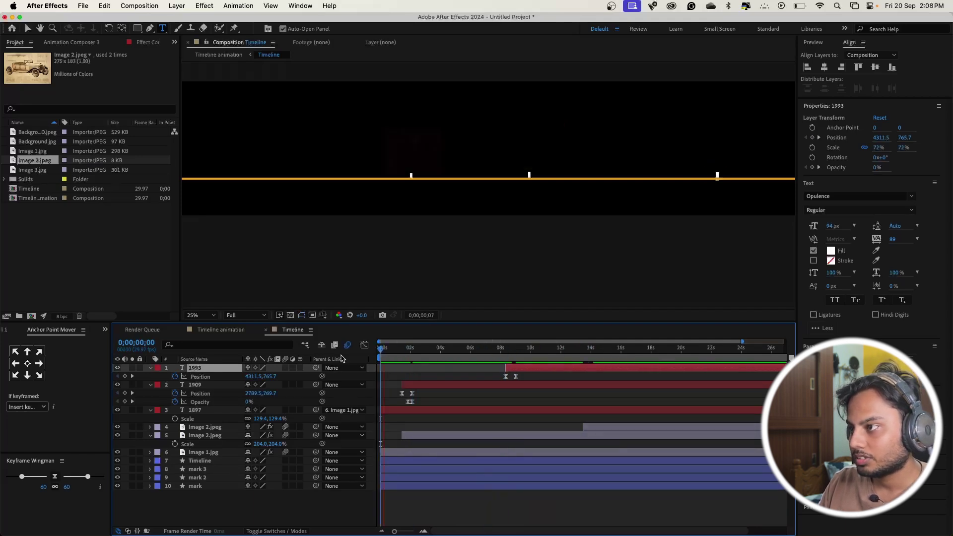
key(space)
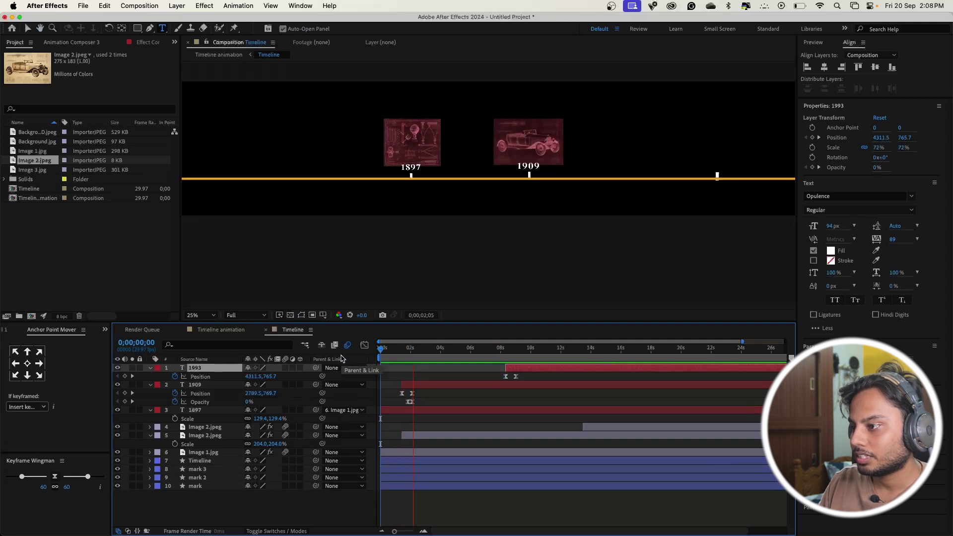
key(space)
drag(583, 368, 490, 373)
drag(625, 430, 463, 430)
key(space)
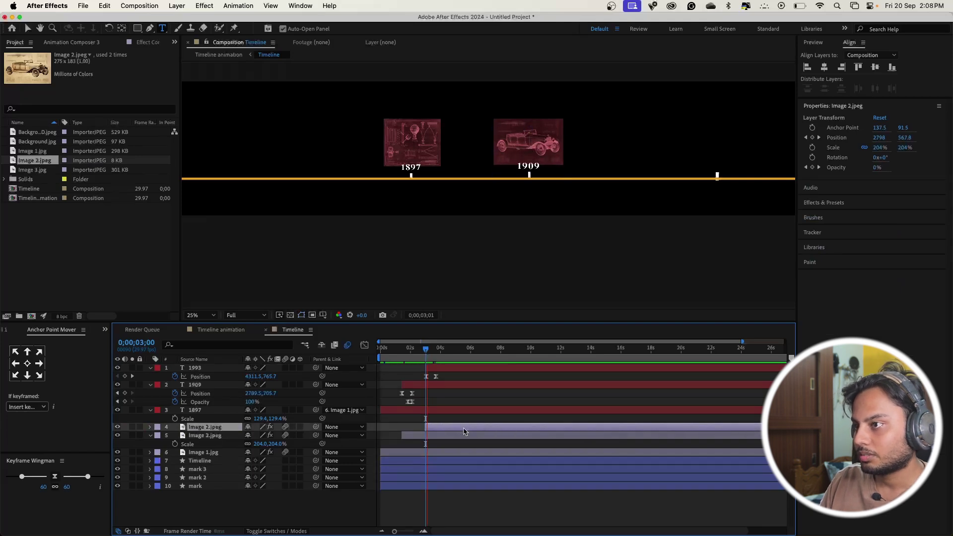
- Move the copied image above the 1993 mark at both Position keyframes: 4318, 596 at 0;00;02;29 and 4314, 479 at 0;00;03;19
key(super+t)
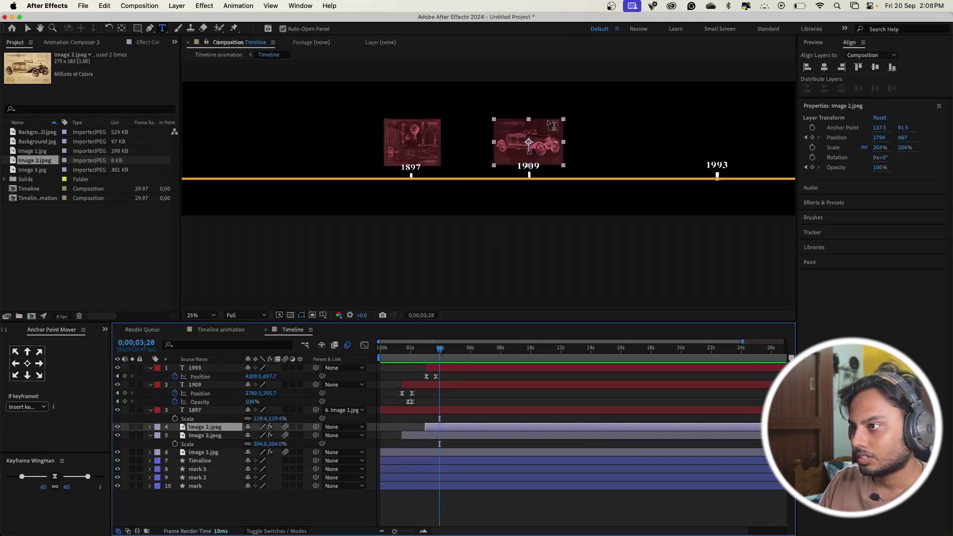
key(u)
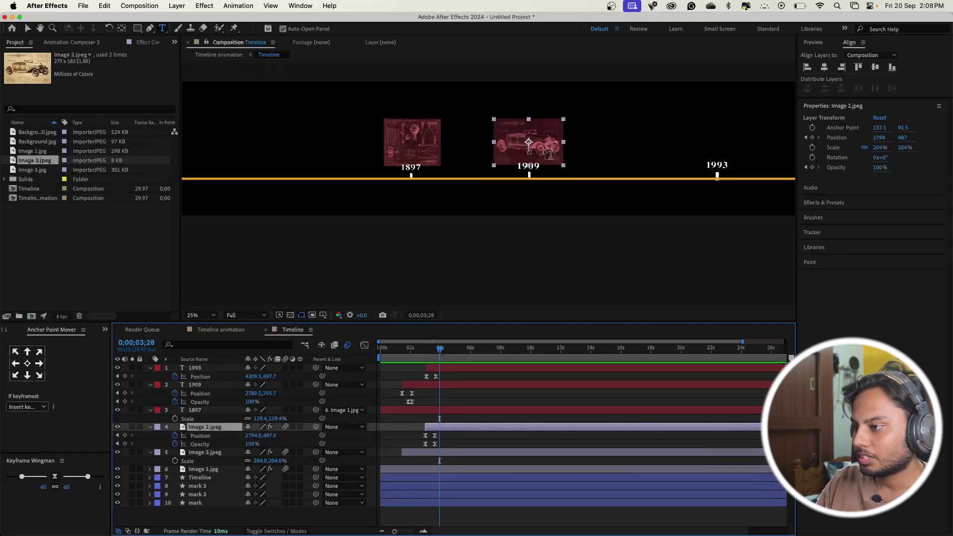
click(117, 435)
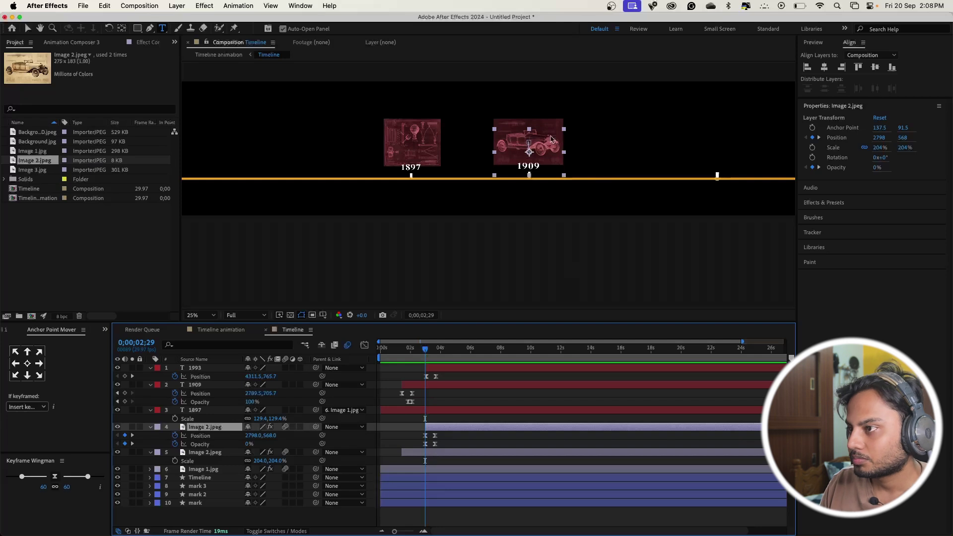
key(v)
drag(550, 144, 737, 150)
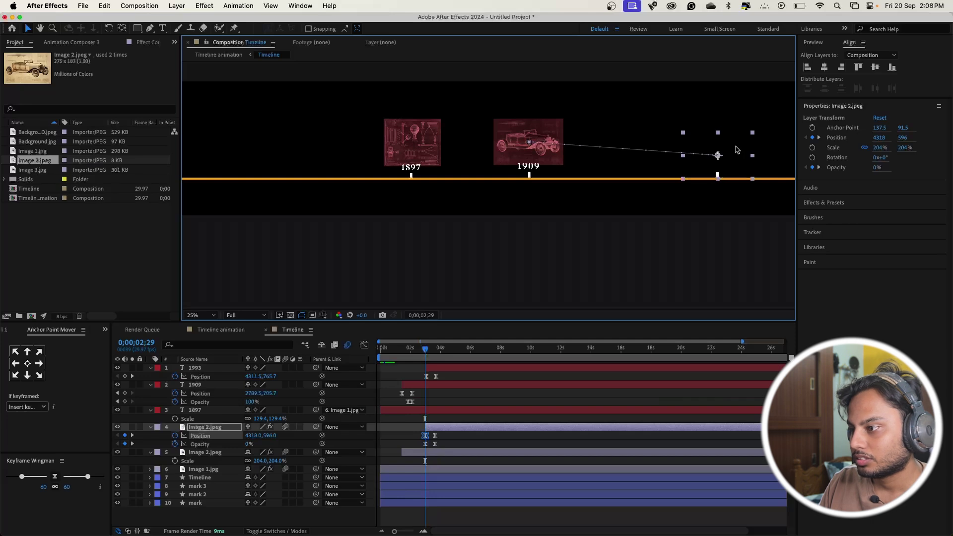
click(133, 435)
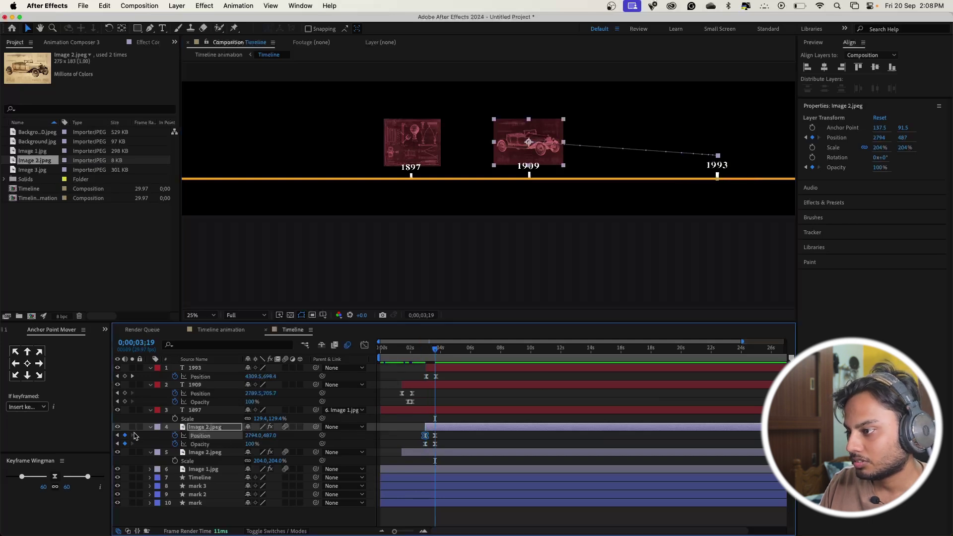
drag(532, 134, 722, 132)
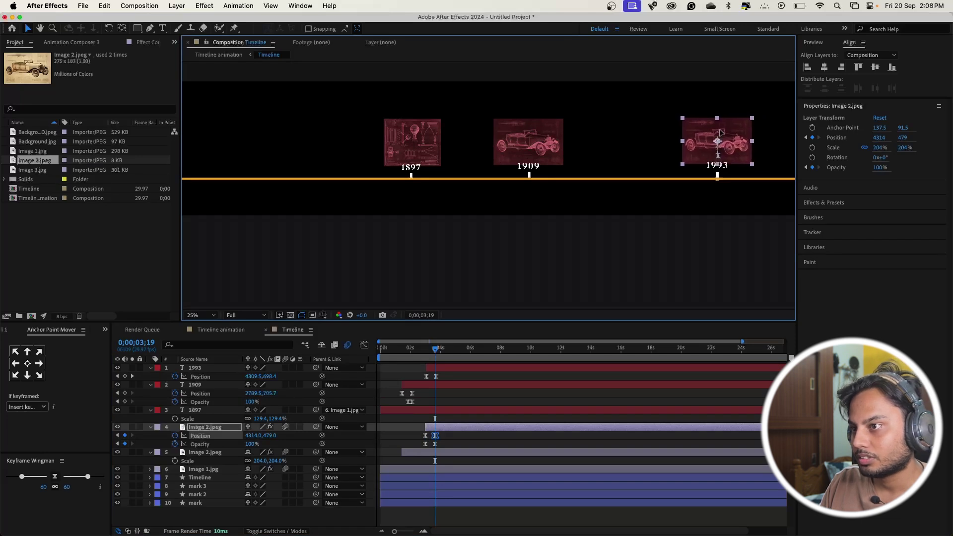
- Replace the source of the copied Image 2.jpeg layer with Image 3.jpg, keeping its effects and keyframes
drag(430, 356, 446, 354)
click(201, 430)
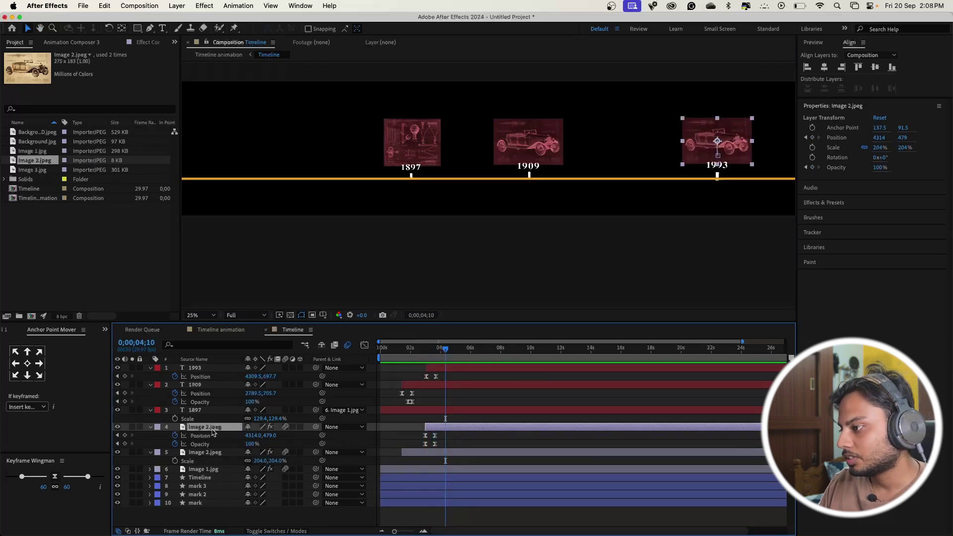
click(33, 170)
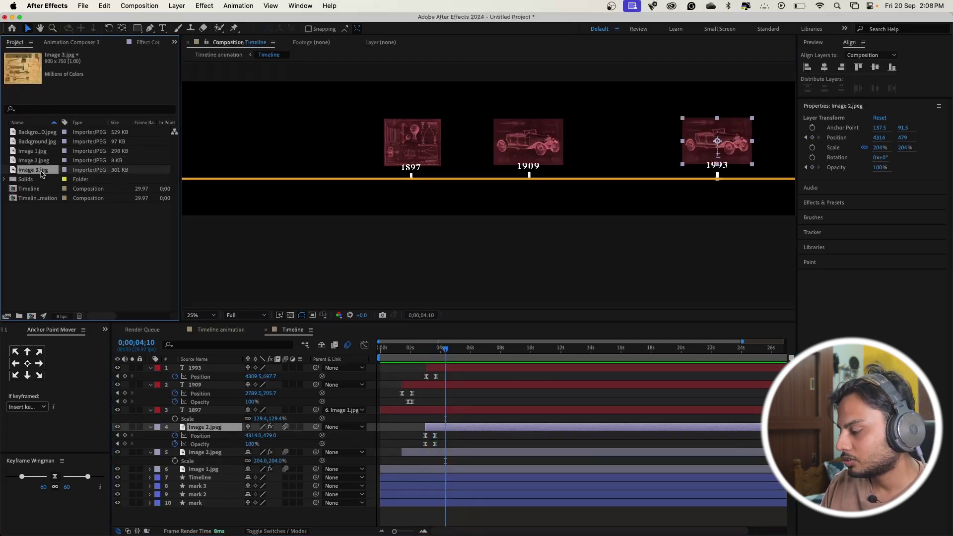
drag(42, 174, 218, 429)
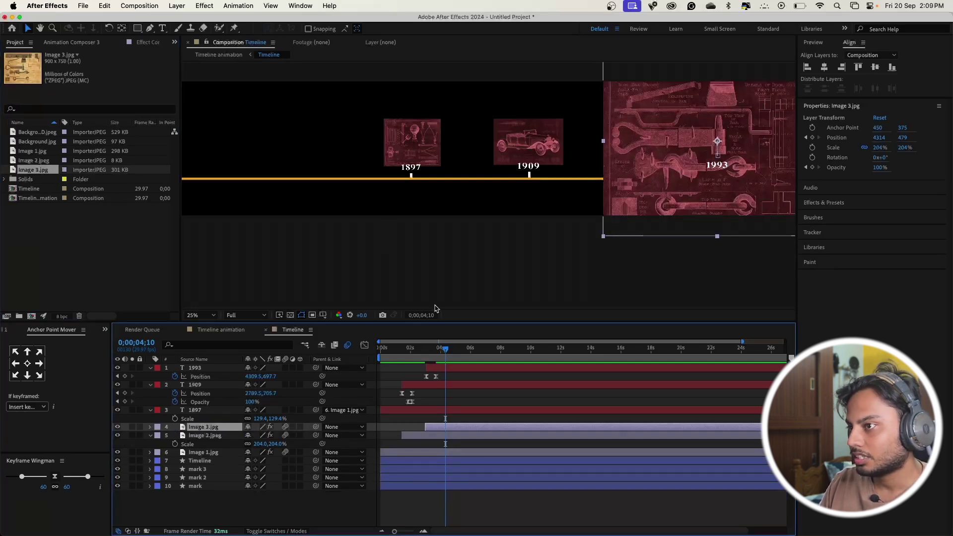
- Set Image 3.jpg's Scale to 54% and its Position to 4314, 487 at 0;00;04;10, and preview from the start
key(s)
drag(257, 436, 189, 440)
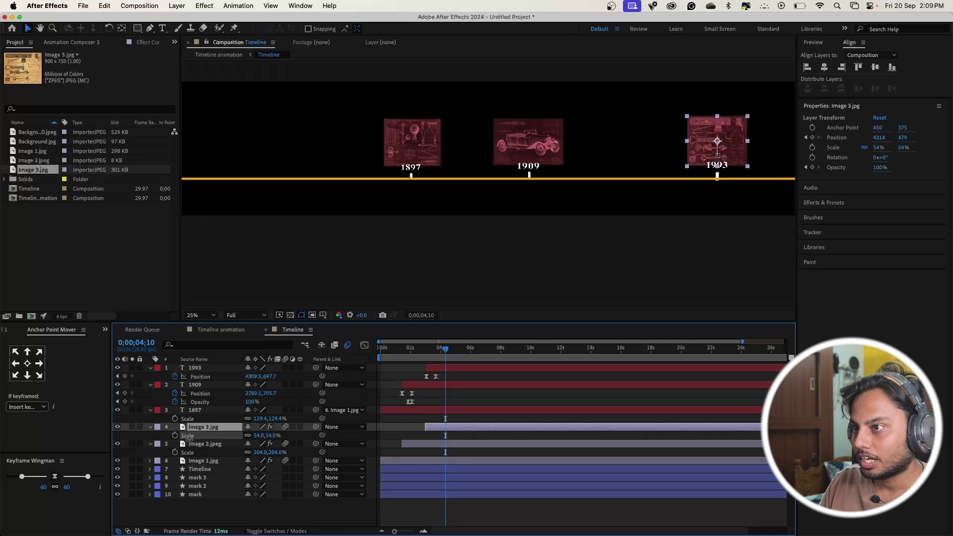
drag(735, 153, 735, 153)
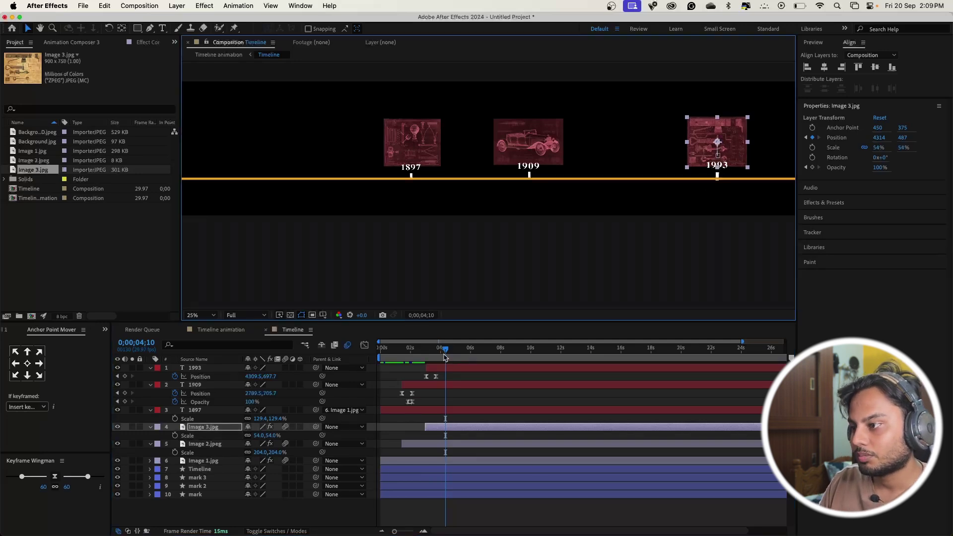
drag(445, 358, 255, 359)
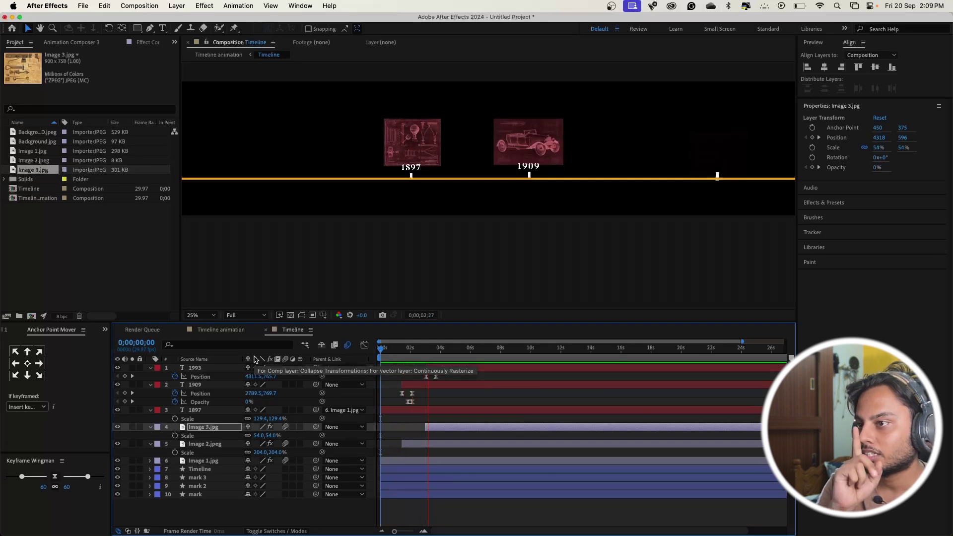
key(space)
- Raise the mark 3 layer to Position 3432, 420 on the orange line and adjust its horizontal Scale to -135.5%
key(=)
click(243, 478)
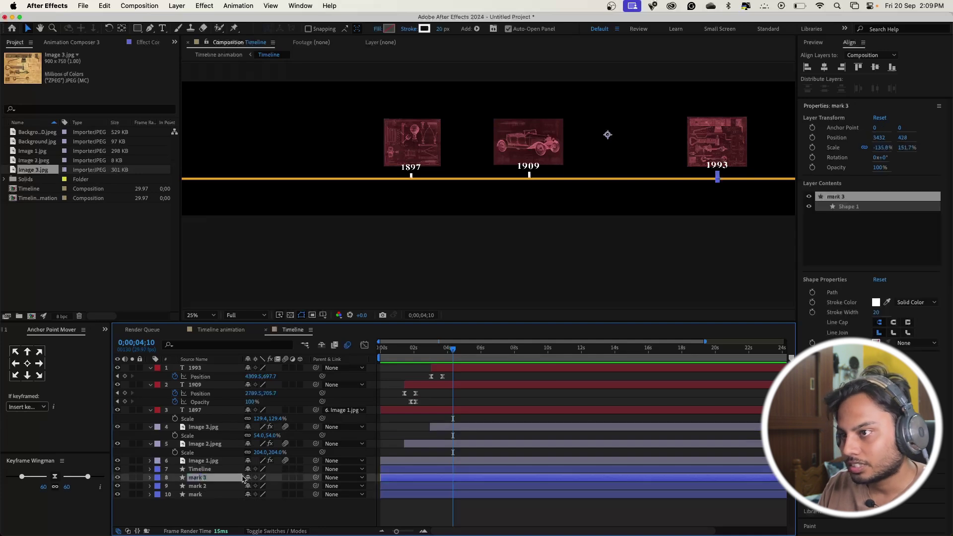
scroll(732, 179, up, 4)
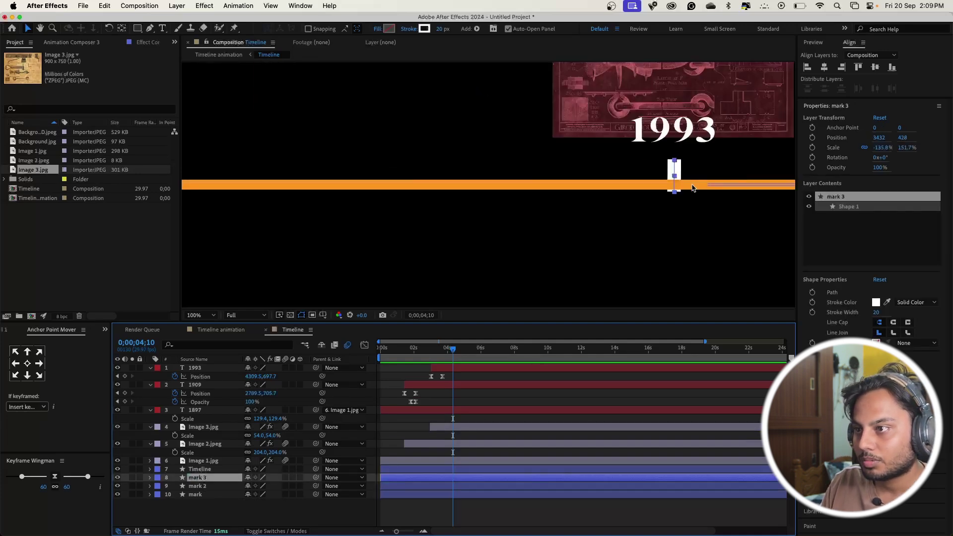
click(677, 170)
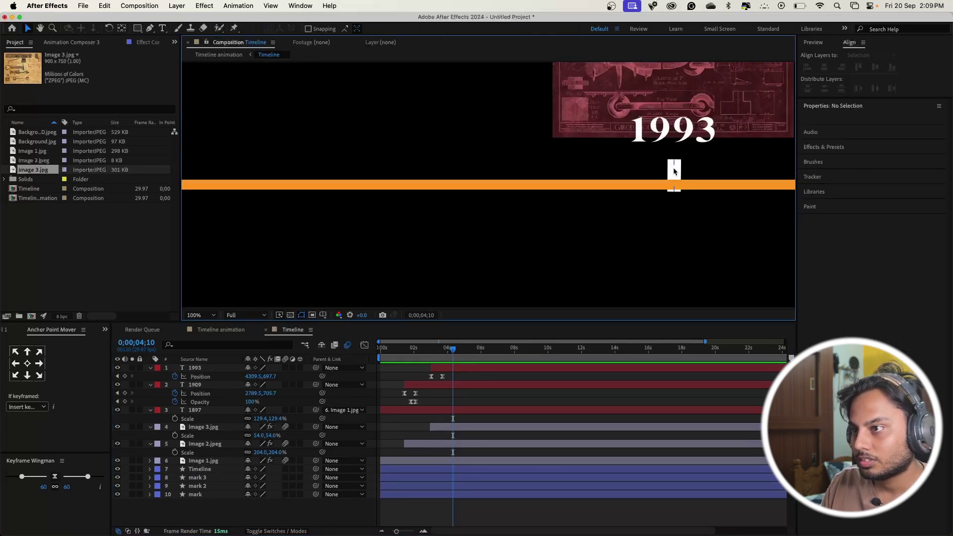
click(675, 171)
click(678, 169)
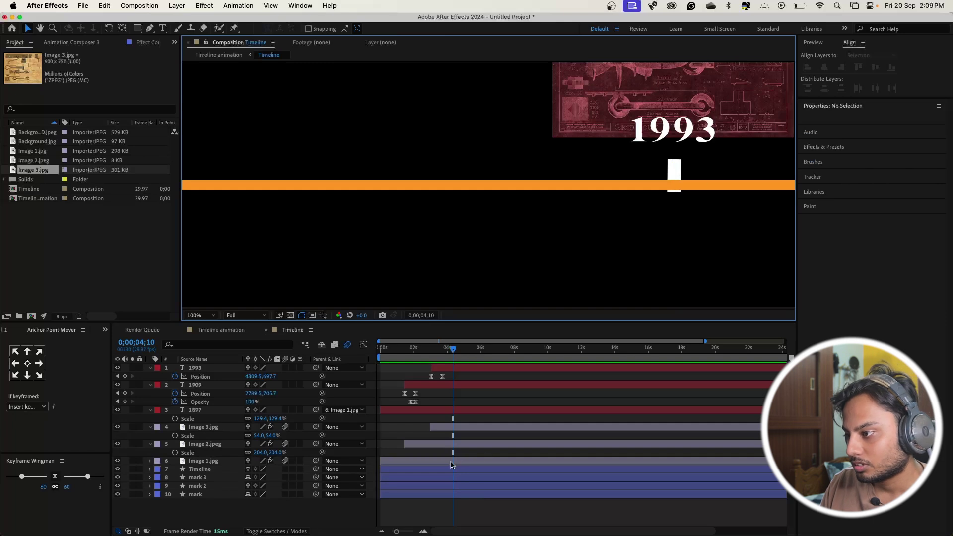
click(449, 468)
click(443, 478)
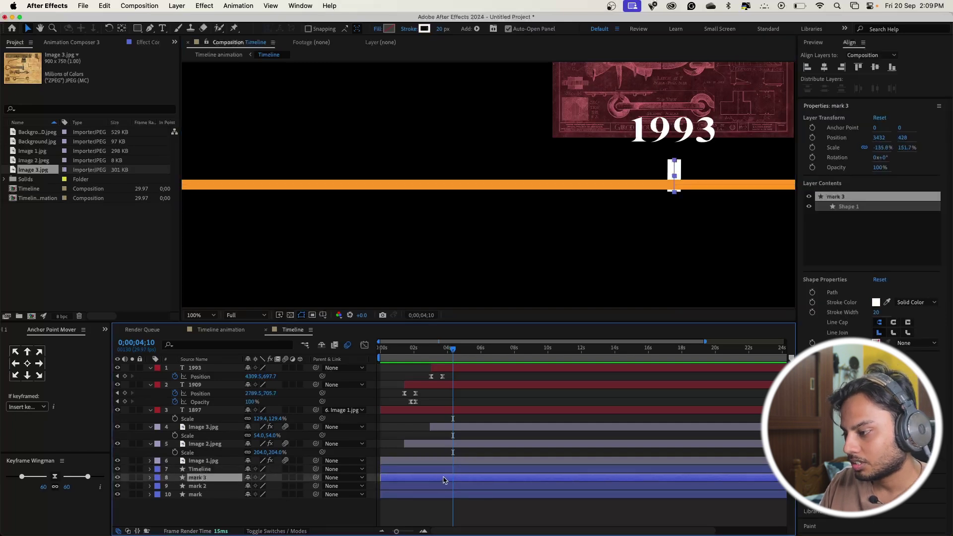
key(p)
drag(267, 489, 260, 490)
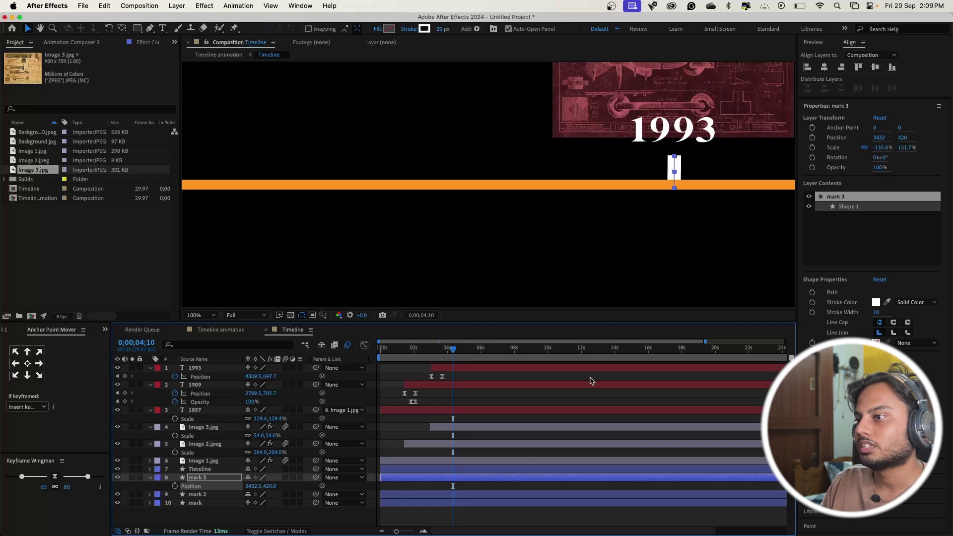
click(679, 164)
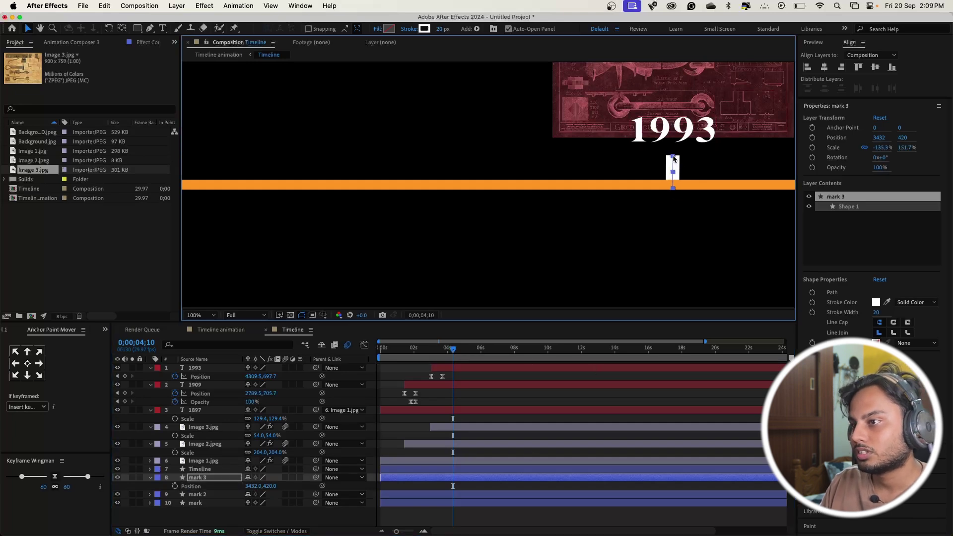
- Fit the whole Timeline composition in the viewer and preview the three dated images from the first frame
key(minus)
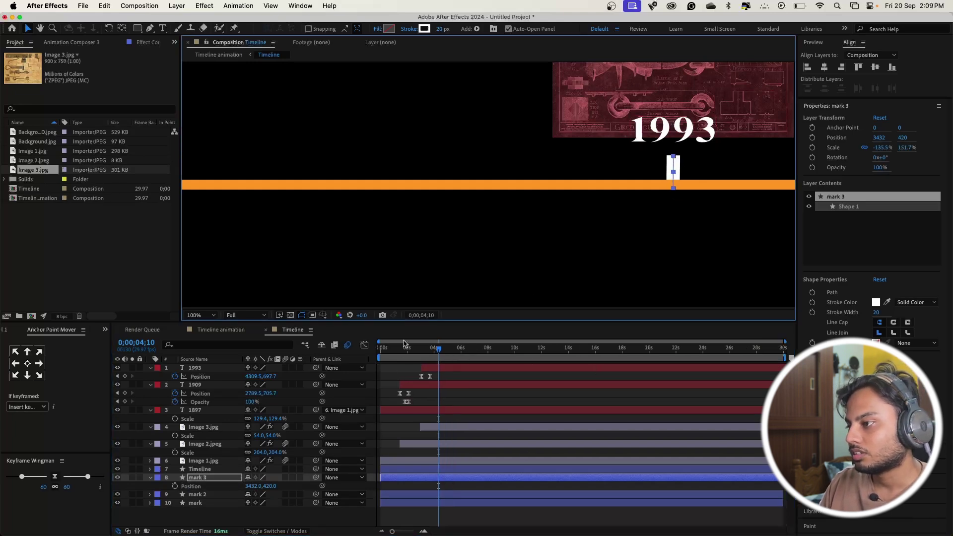
key(Home)
click(201, 315)
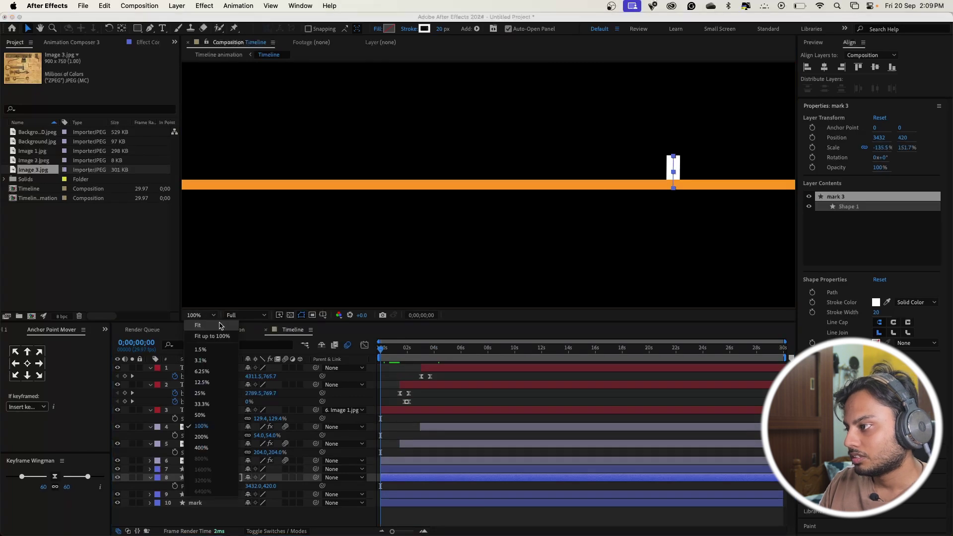
click(207, 324)
key(space)
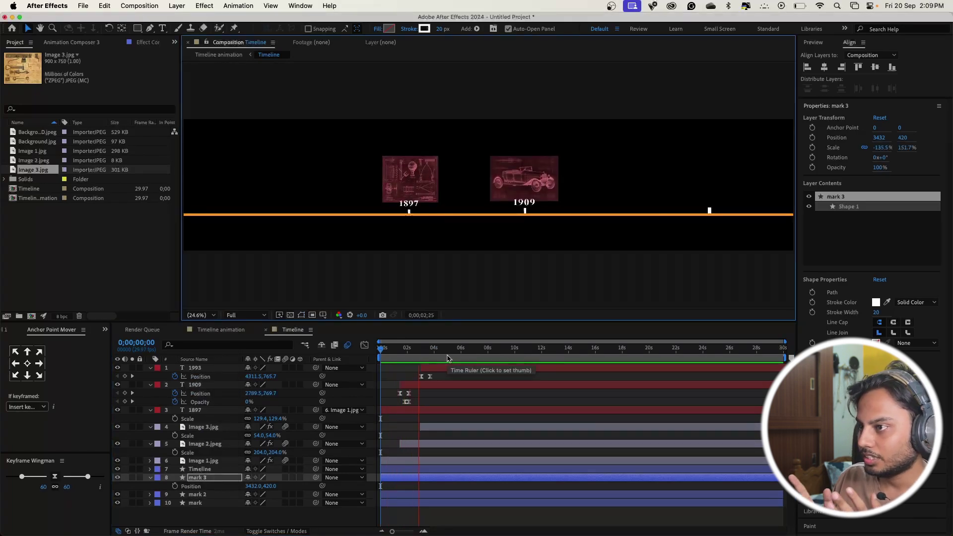
key(space)
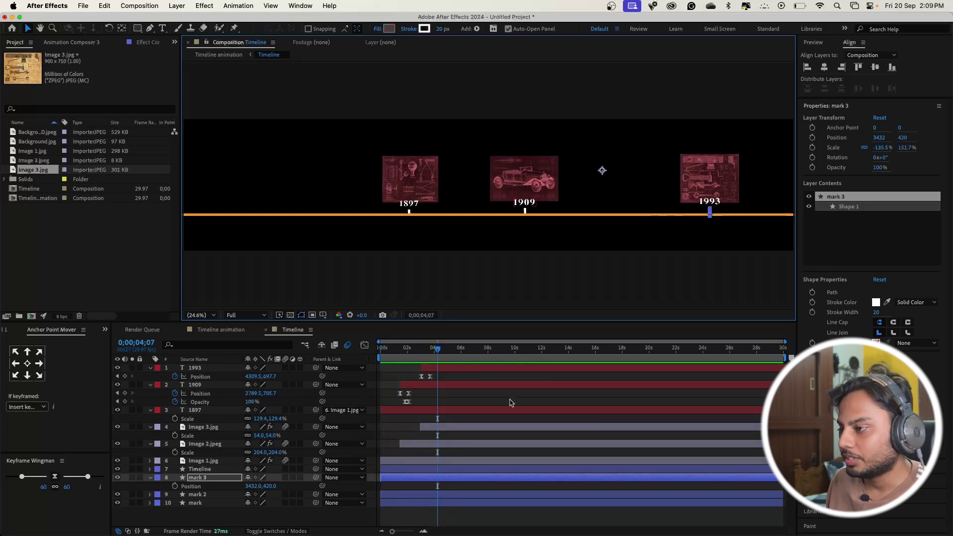
- Switch to the Timeline animation composition and preview the timeline over the map background from the start
click(221, 330)
drag(469, 349, 418, 349)
key(space)
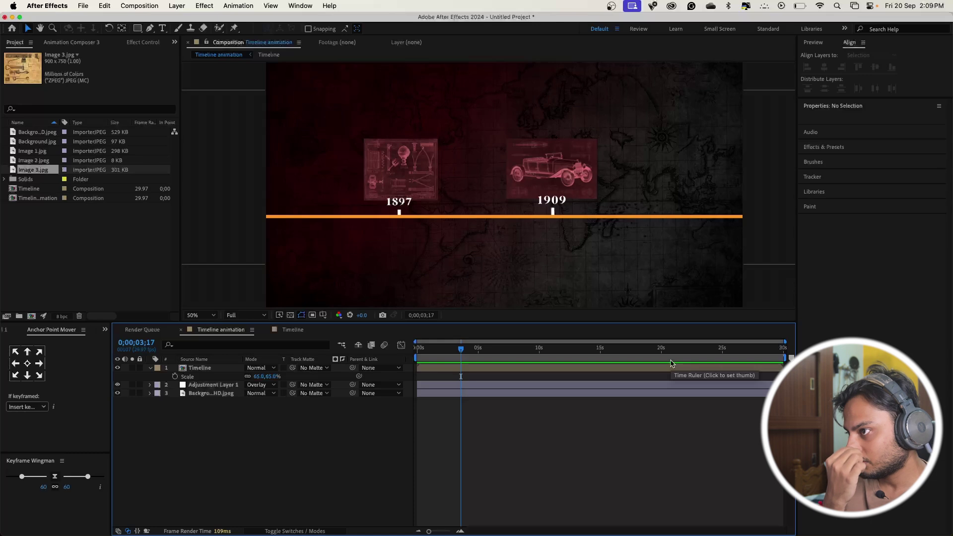
- Return to the first frame and display both Position and Scale for the nested Timeline layer
drag(477, 348, 359, 363)
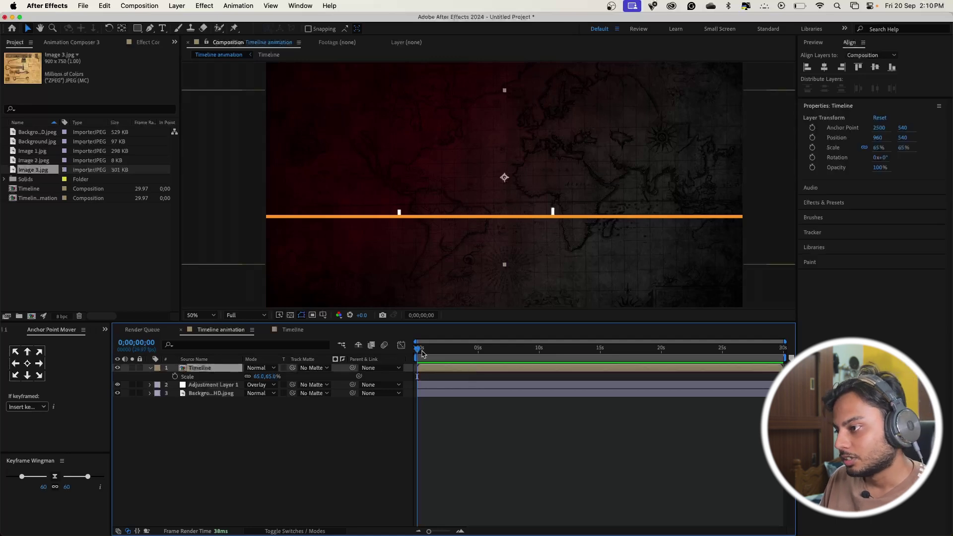
drag(418, 352, 383, 356)
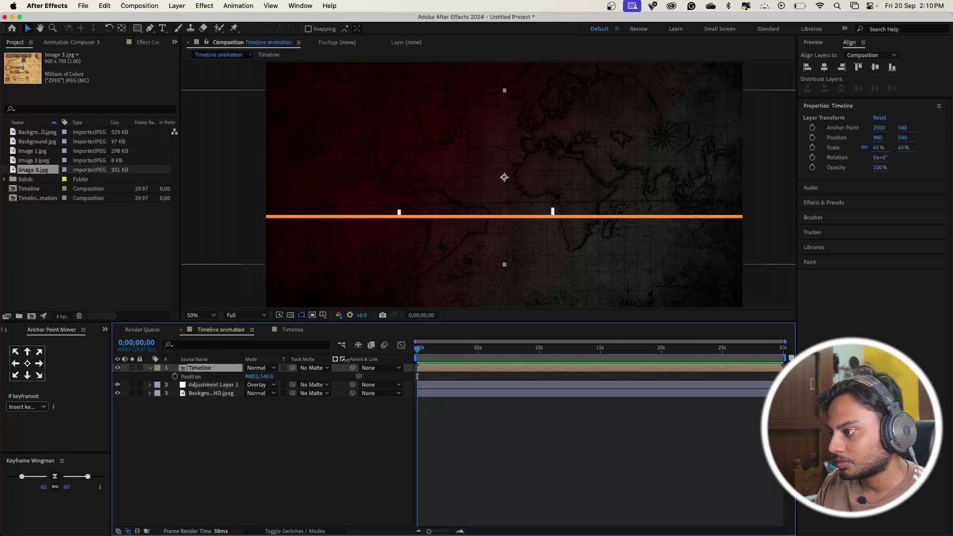
key(shift+s)
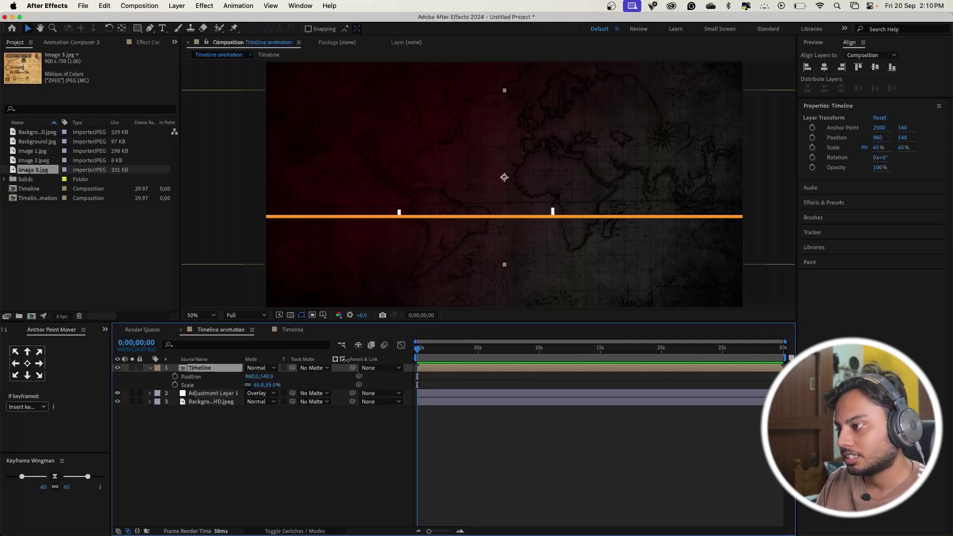
- Enable motion blur on all layers in the Timeline composition and preview the result from the start
click(292, 331)
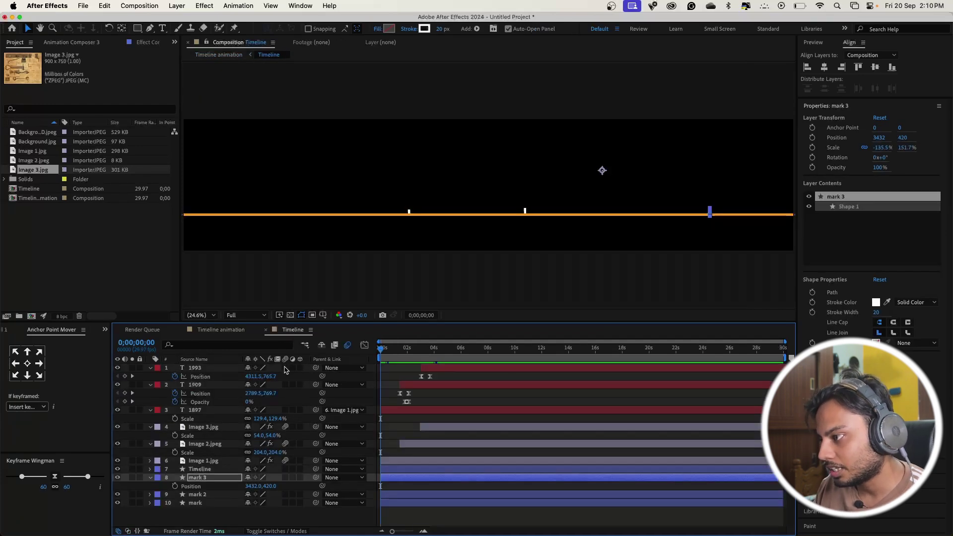
click(197, 368)
key(super+a)
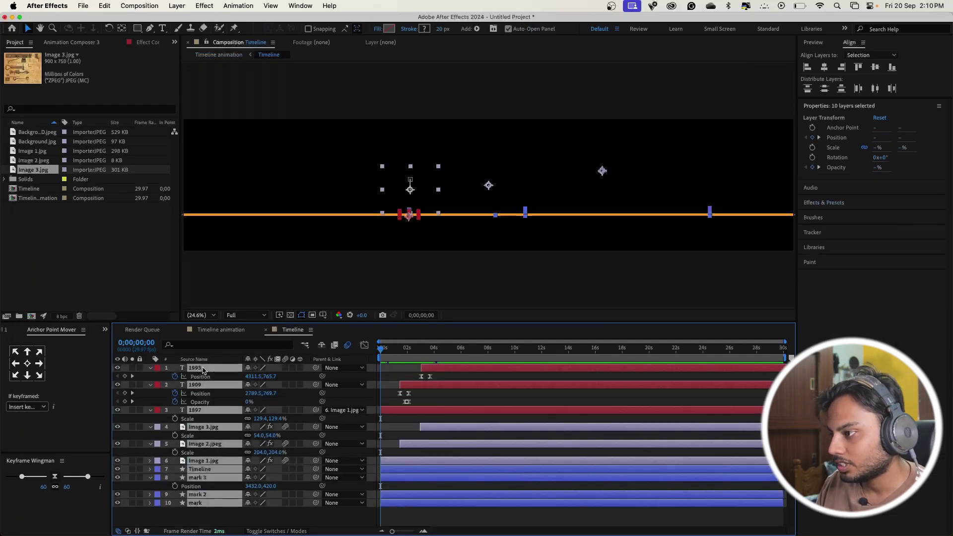
click(286, 368)
key(space)
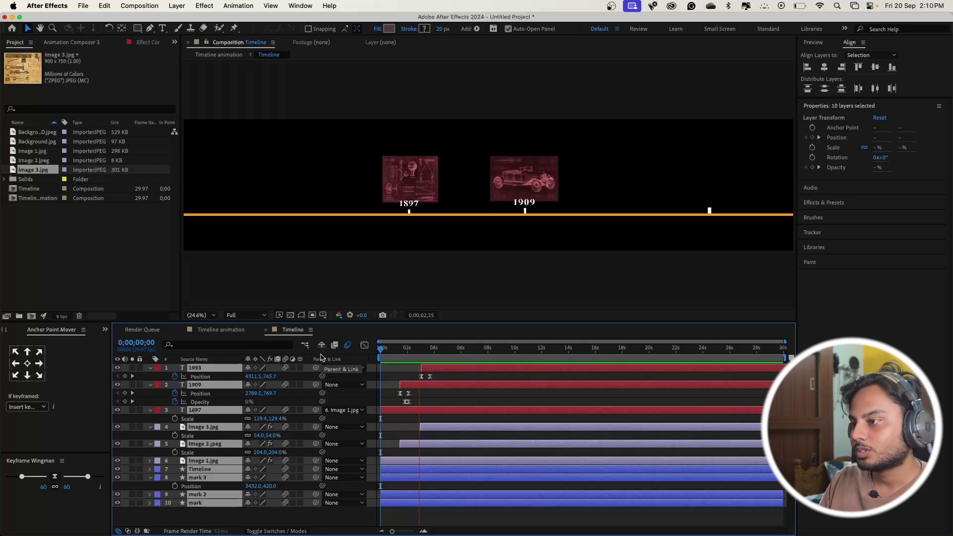
key(space)
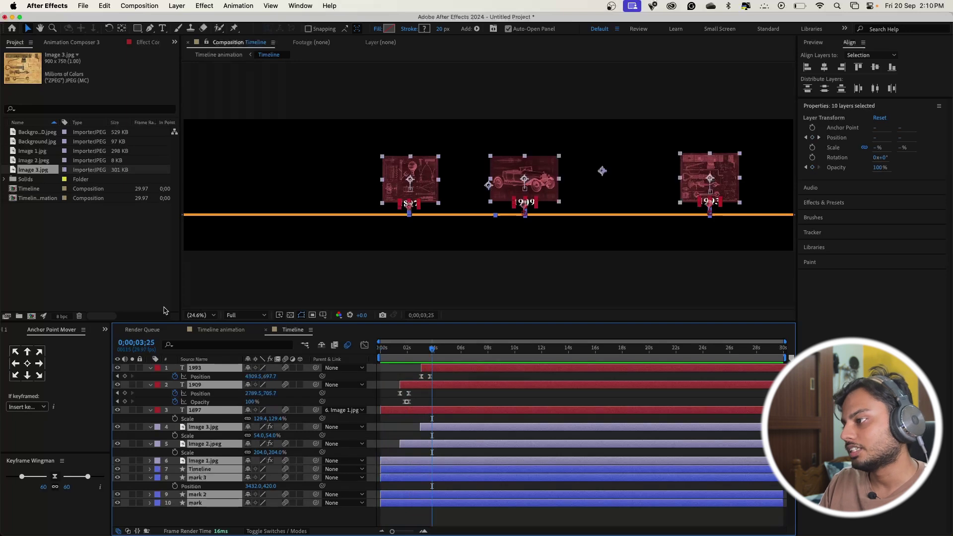
- In Timeline animation, keyframe the Timeline layer's Scale at the first frame and set it to 79% at 0;00;07;03
click(226, 334)
drag(463, 347, 415, 355)
click(432, 370)
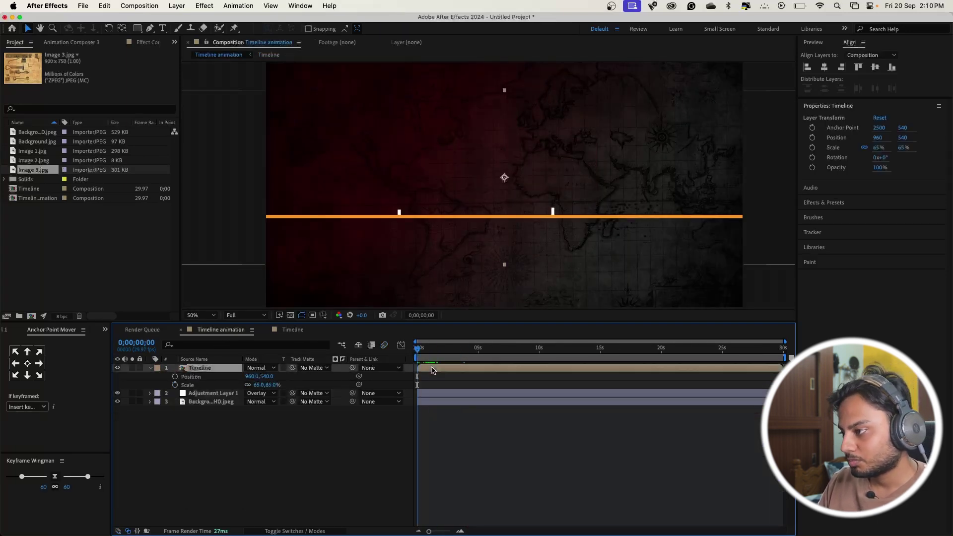
click(175, 384)
drag(421, 352, 506, 353)
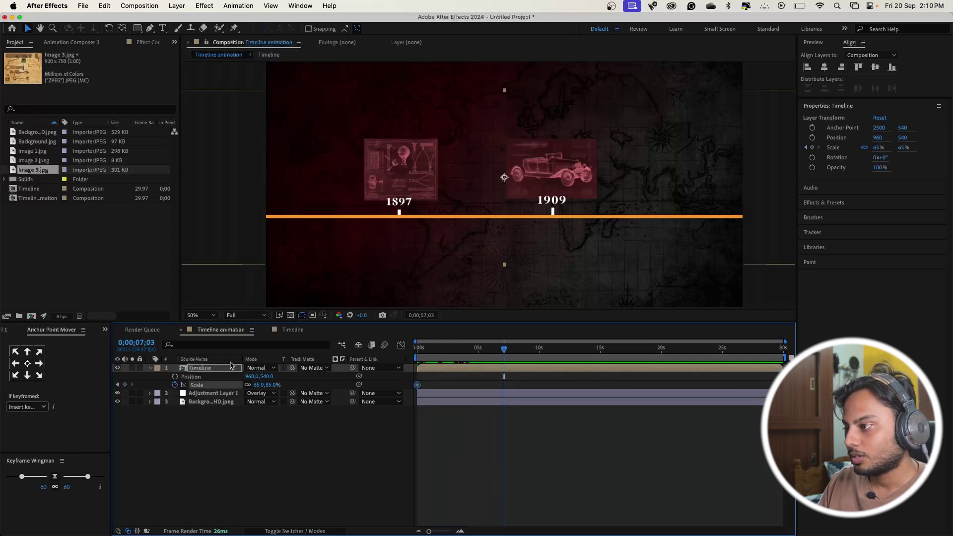
drag(257, 386, 264, 387)
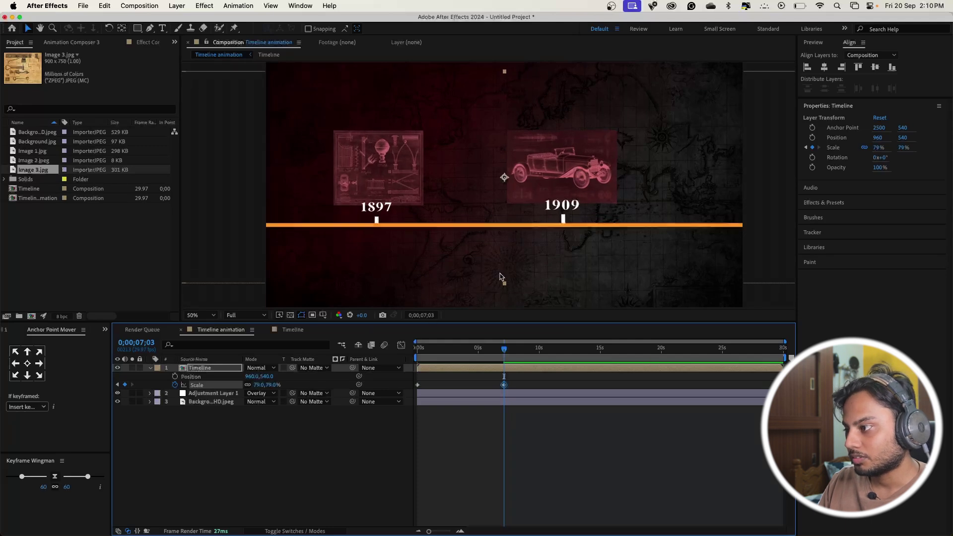
- Keyframe the Timeline layer's Position at the first frame, move it to 1086, 546 at 0;00;07;02, and preview
key(Home)
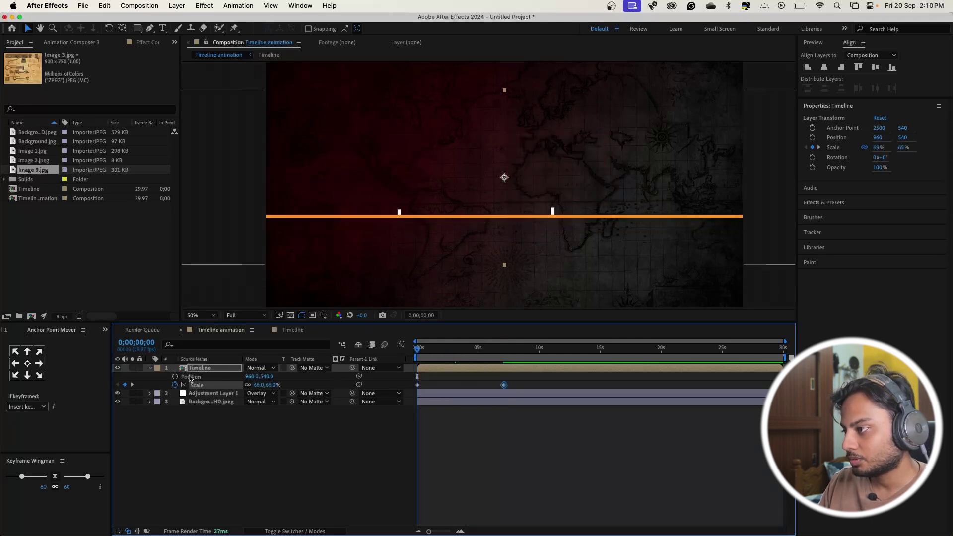
click(175, 376)
drag(501, 350, 504, 350)
drag(467, 144, 500, 146)
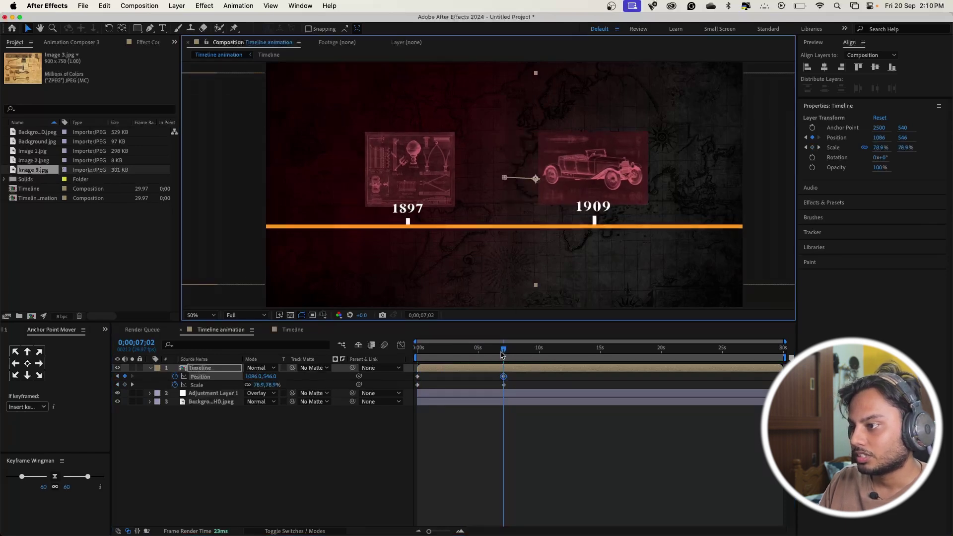
key(Home)
key(space)
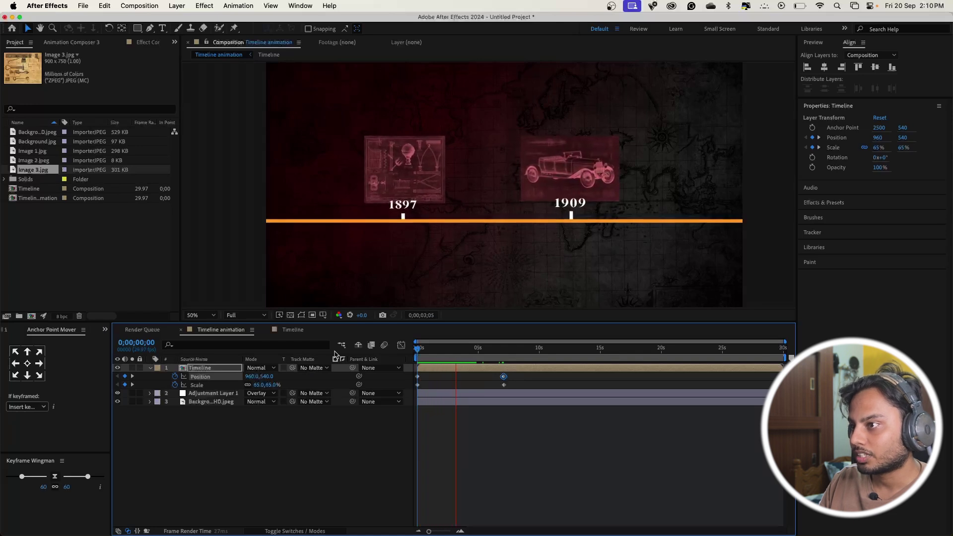
- Retime the Timeline layer's second Position and Scale keyframes together to just after 0;00;02;13, previewing the faster move from the start
drag(533, 376, 489, 388)
drag(466, 349, 440, 352)
drag(504, 380, 442, 380)
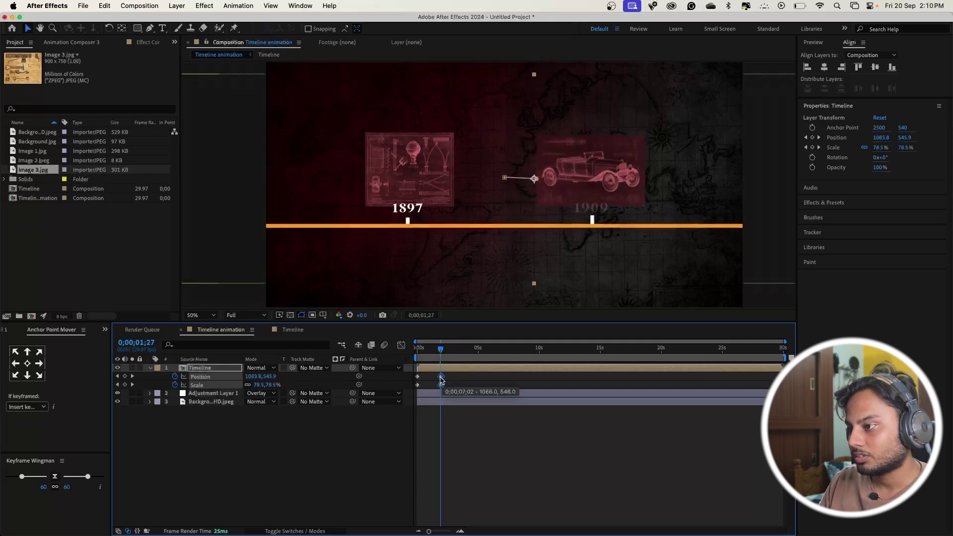
key(Home)
key(space)
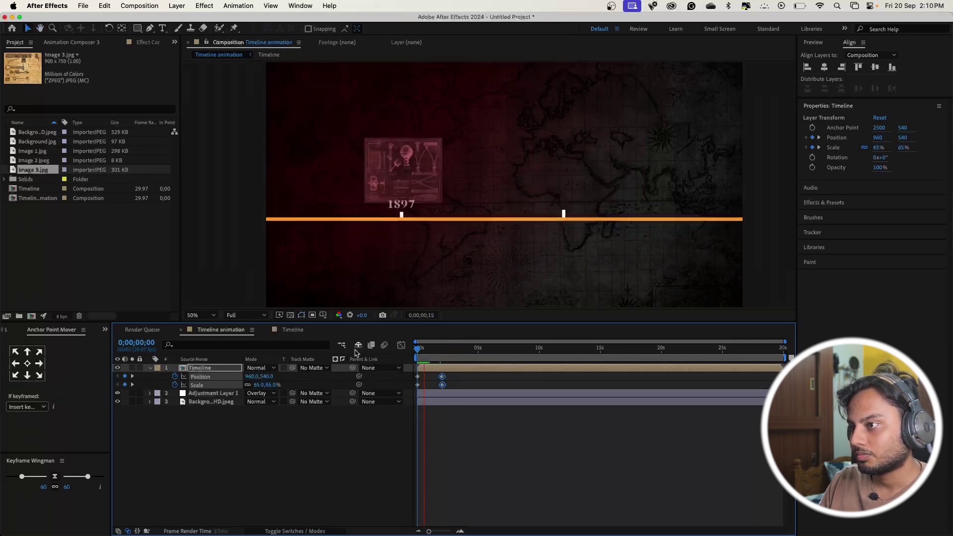
key(space)
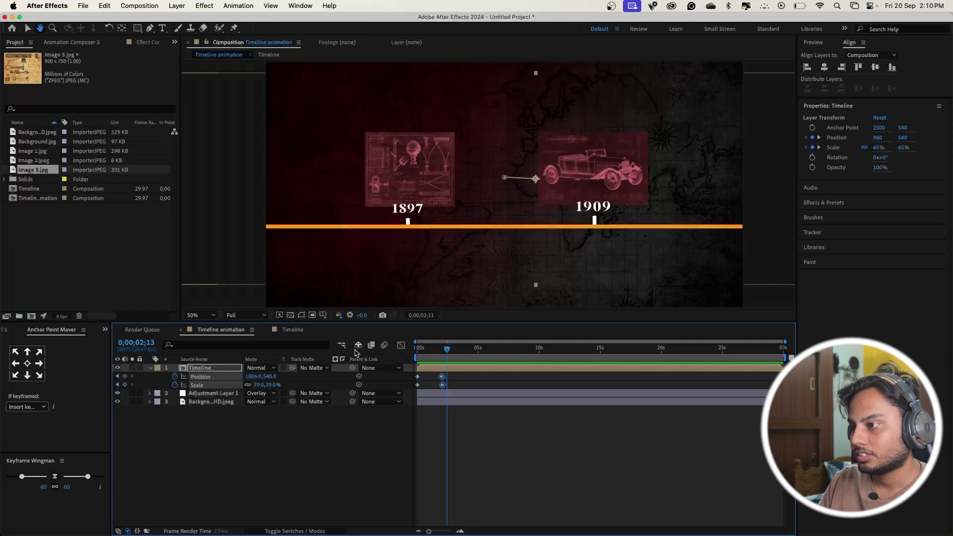
drag(445, 379, 452, 378)
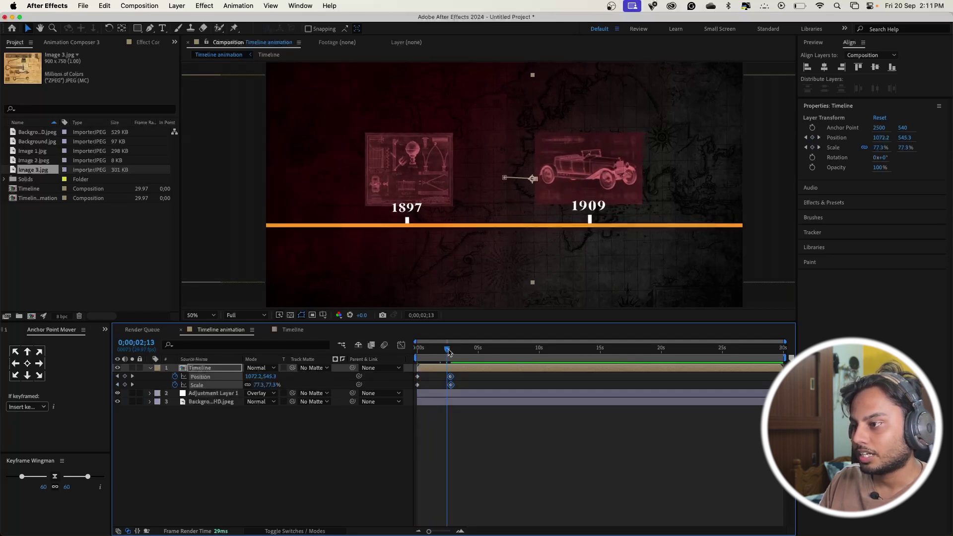
- Slide the Timeline layer horizontally to Position -35, 546 with a new keyframe at 0;00;05;24
drag(448, 352, 488, 350)
click(253, 377)
text(644)
key(Return)
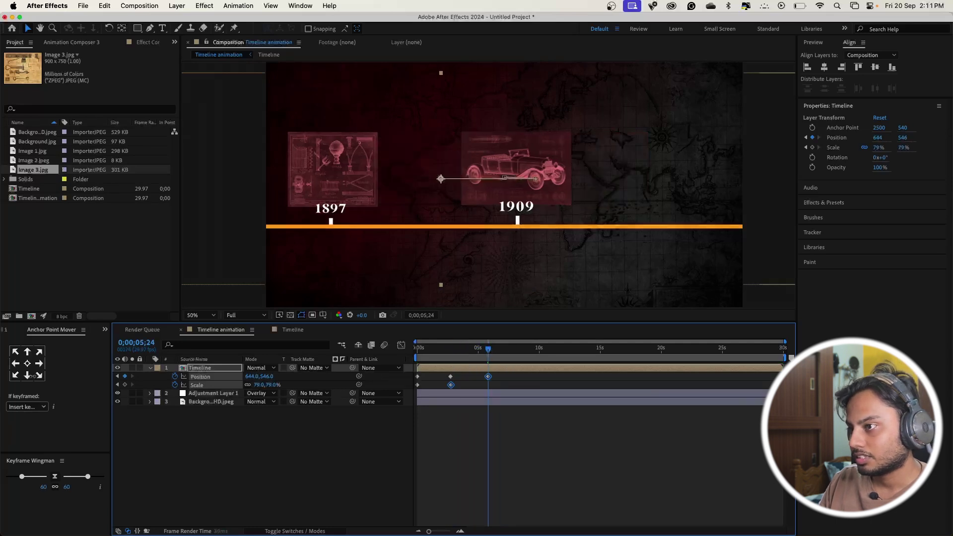
key(shift+Left)
key(shift+Left)
key(shift+Left)
key(shift+Left)
key(shift+Left)
key(shift+Left)
drag(248, 376, 244, 379)
- In the Timeline composition, delay the 1993 text and Image 3.jpg layers together so both start shortly after 5 seconds
click(293, 330)
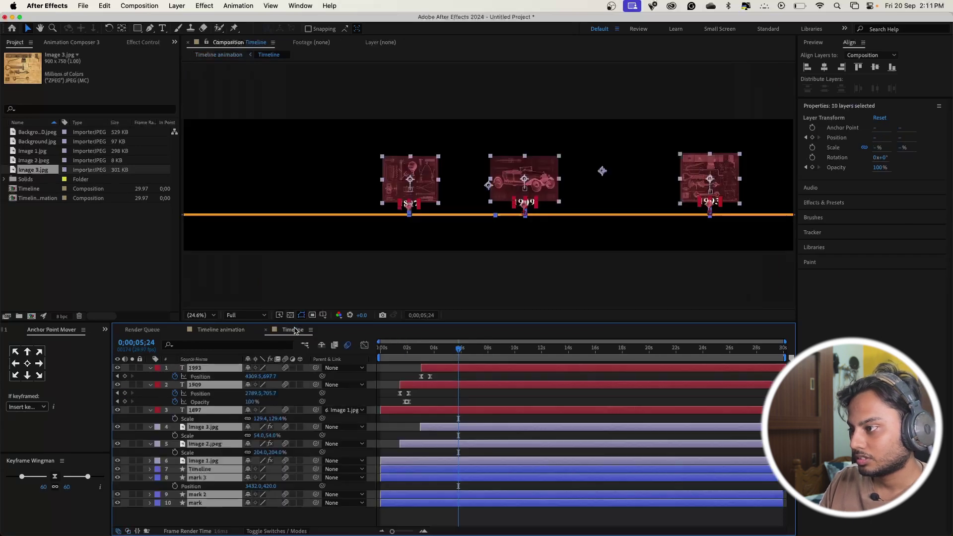
click(262, 531)
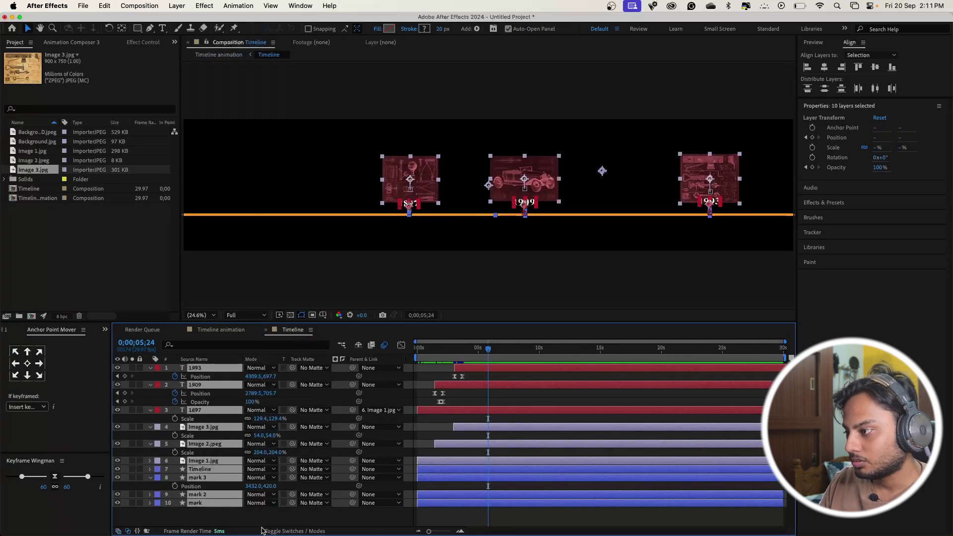
click(250, 517)
click(201, 428)
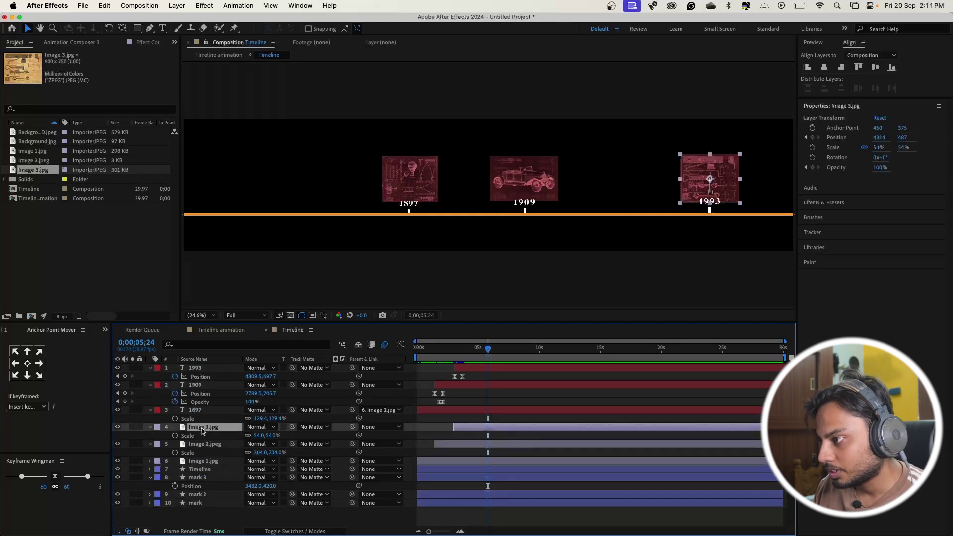
shift+click(218, 370)
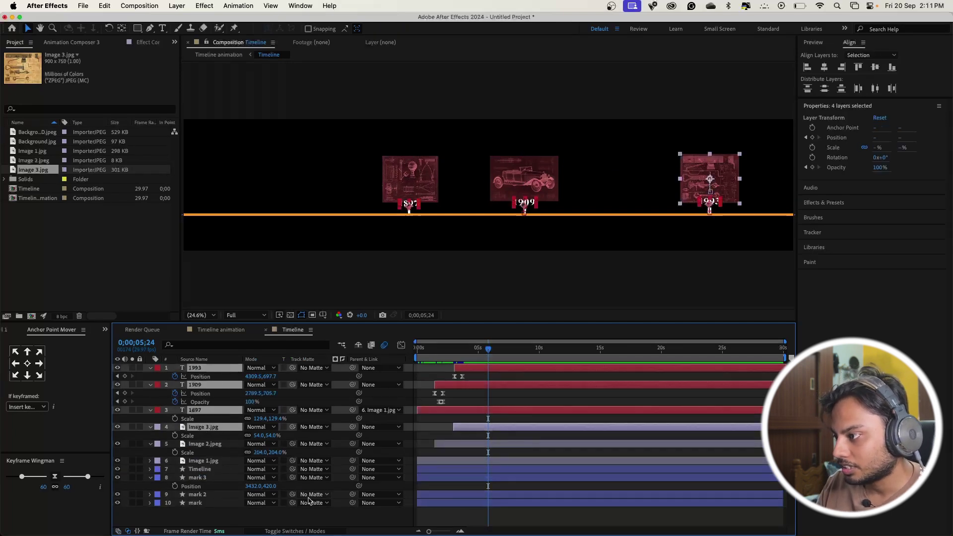
click(262, 521)
click(198, 426)
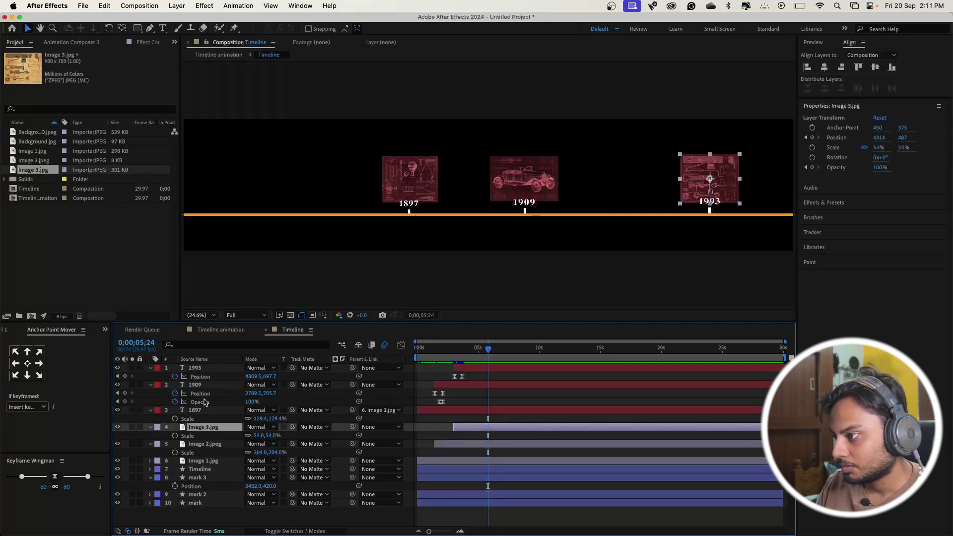
super+click(214, 370)
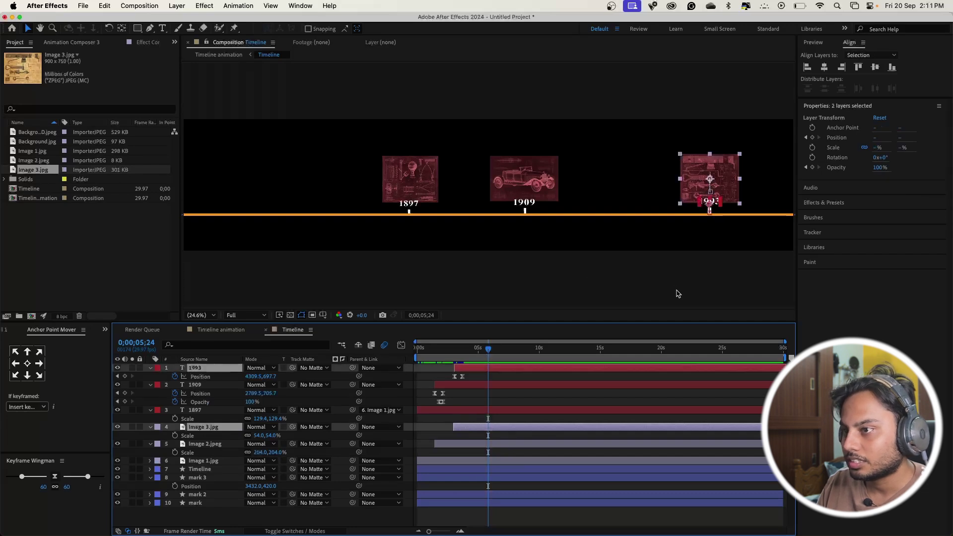
drag(722, 183, 693, 182)
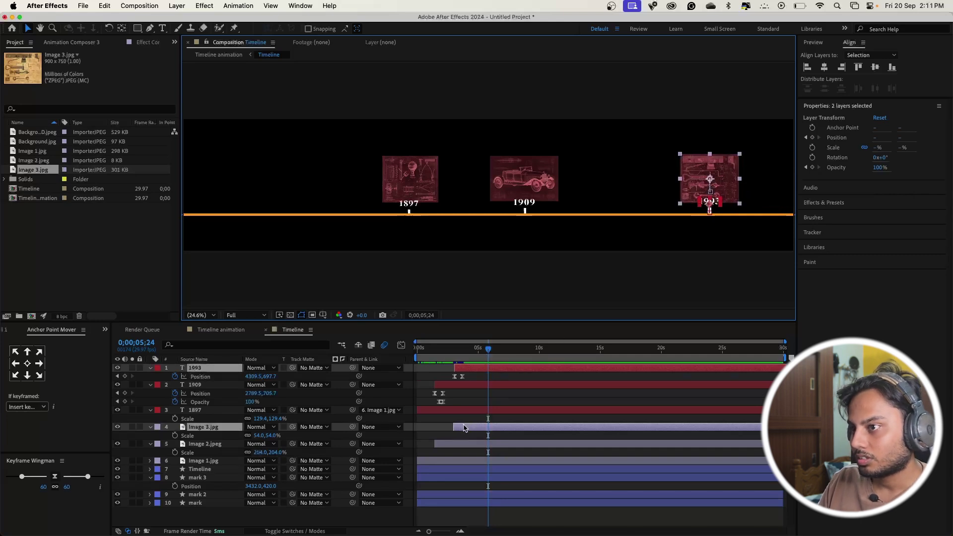
drag(464, 428, 553, 425)
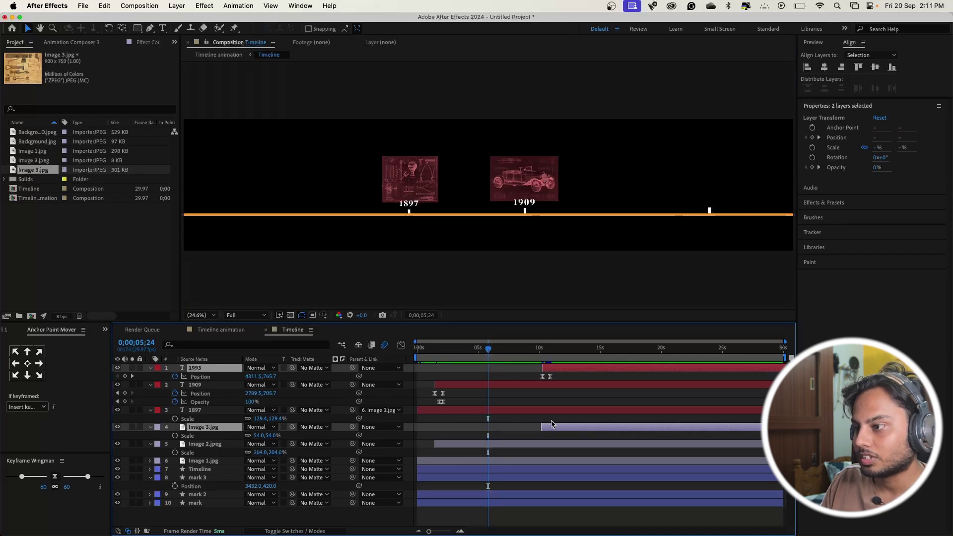
drag(527, 357, 499, 358)
drag(566, 368, 497, 352)
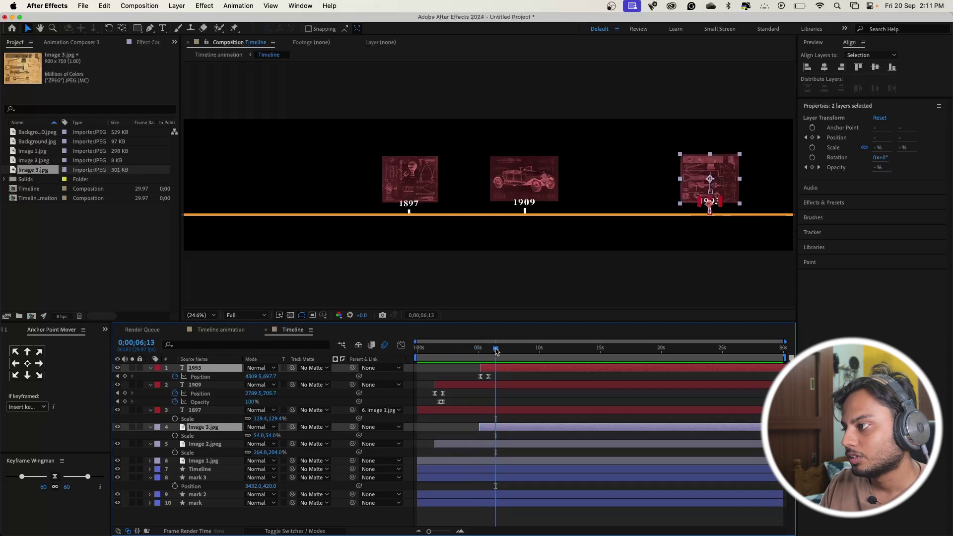
- Switch to the Timeline animation composition and check the third image's timing by scrubbing back to 0;00;05;09
click(244, 331)
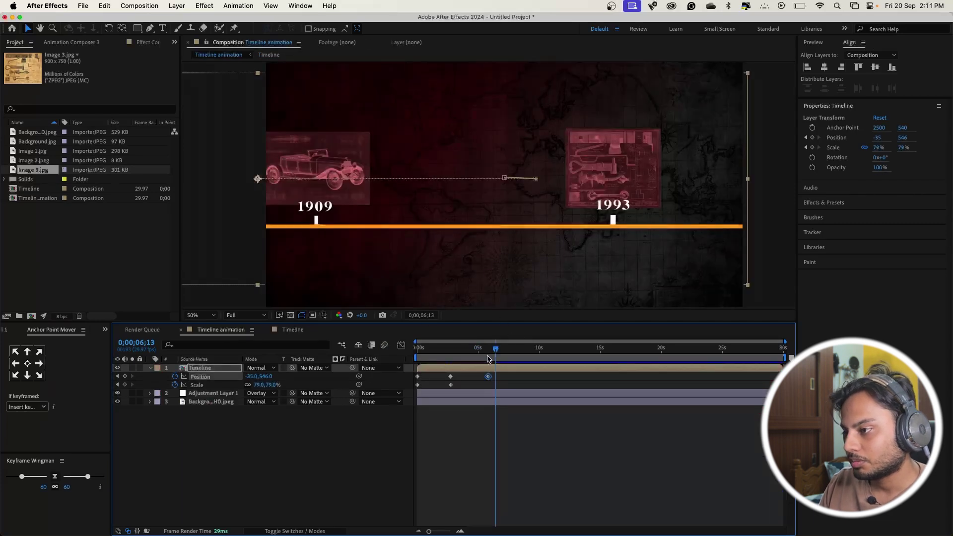
mouse_move(496, 348)
mouse_down()
mouse_move(457, 348)
mouse_move(482, 347)
mouse_up()
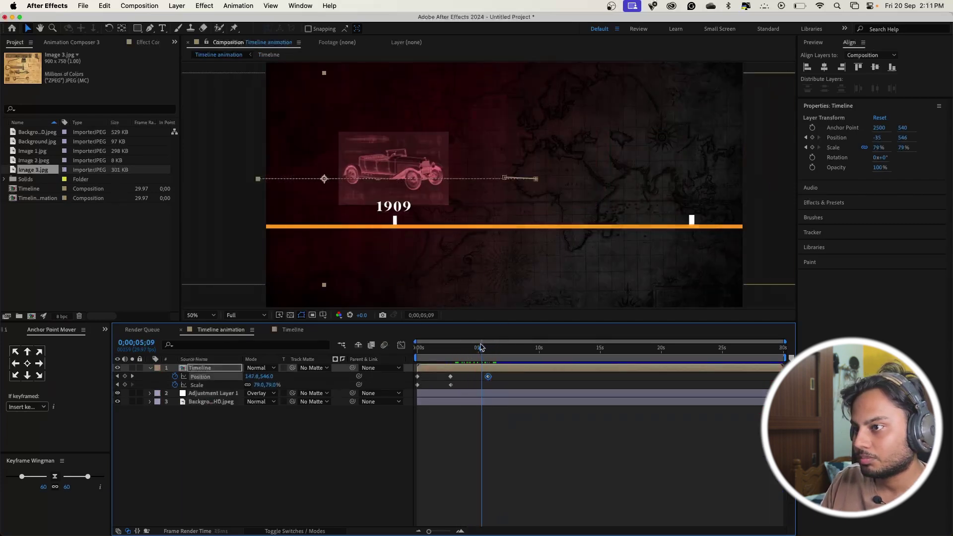